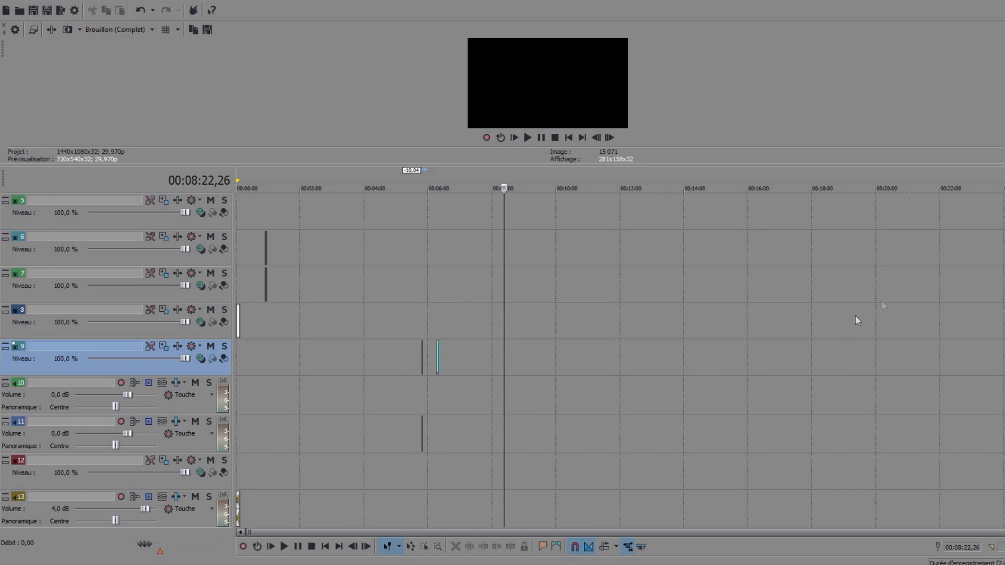
# Go to the beginning of the timeline and preview the intro logo clip at about 4 seconds.
pyautogui.scroll(-3, 1001, 252)
pyautogui.scroll(-2, 1001, 314)
pyautogui.scroll(3, 1001, 314)
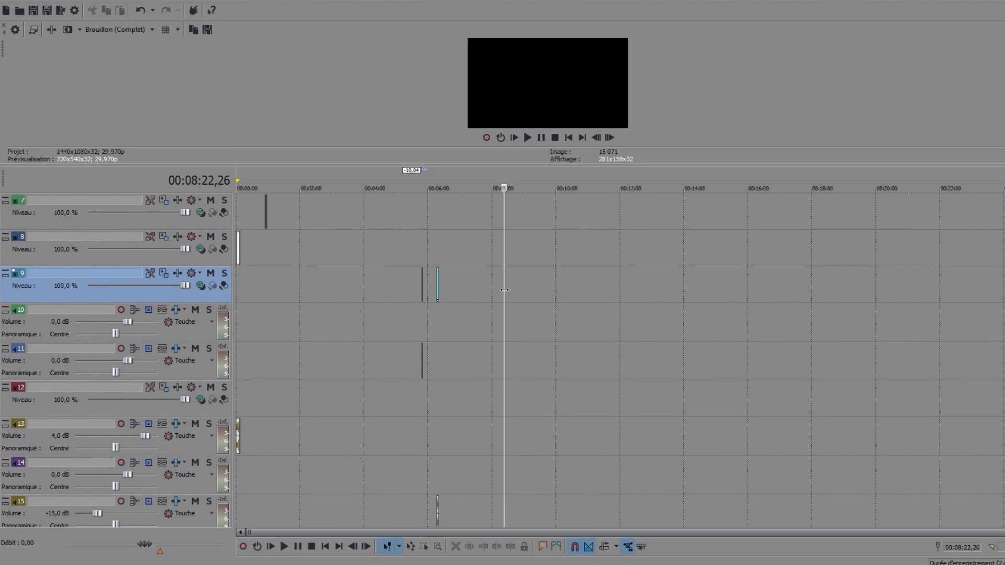
pyautogui.hotkey('ctrl', 'Home')
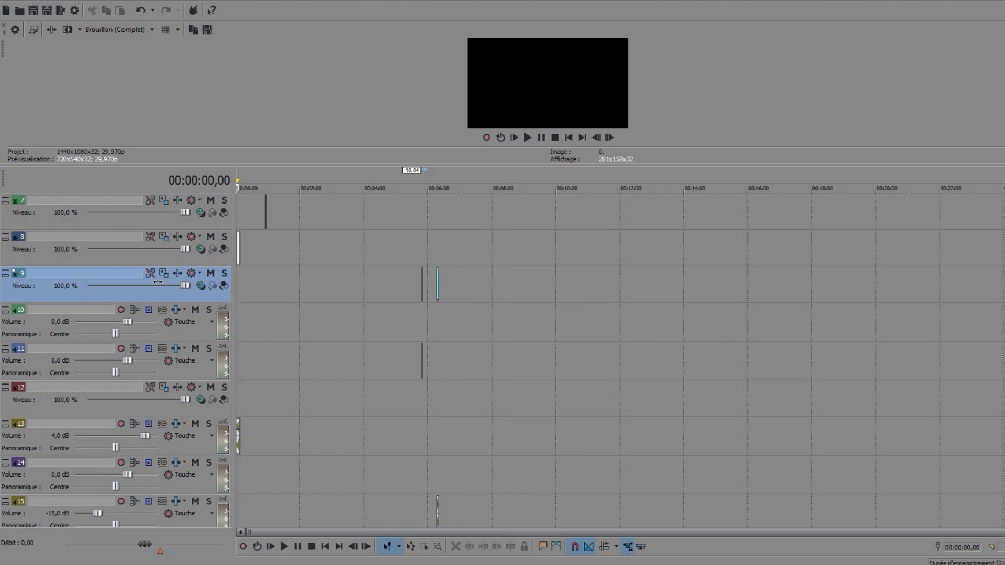
pyautogui.scroll(5, 249, 286)
pyautogui.click(253, 288)
pyautogui.scroll(-5, 272, 309)
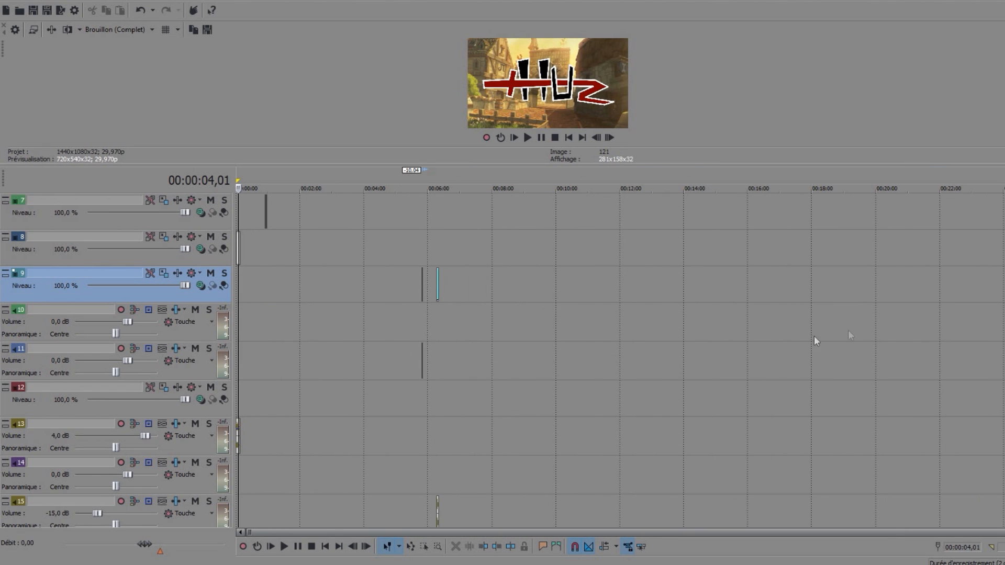
# Preview the end-screen clip on track 12 near 00:24:41 and select it.
pyautogui.click(1004, 351)
pyautogui.scroll(6, 900, 387)
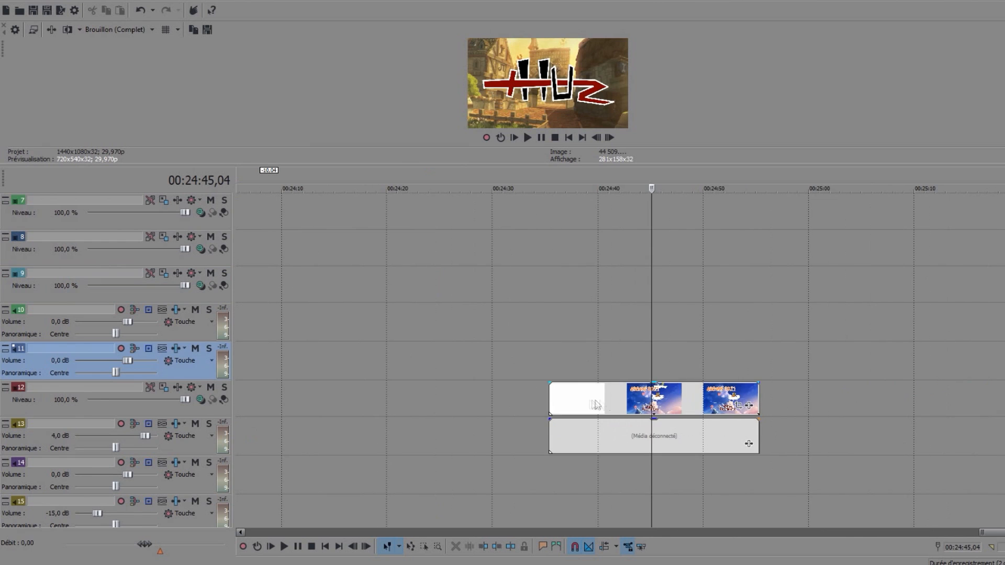
pyautogui.click(584, 401)
pyautogui.click(622, 396)
pyautogui.click(636, 433)
pyautogui.click(611, 389)
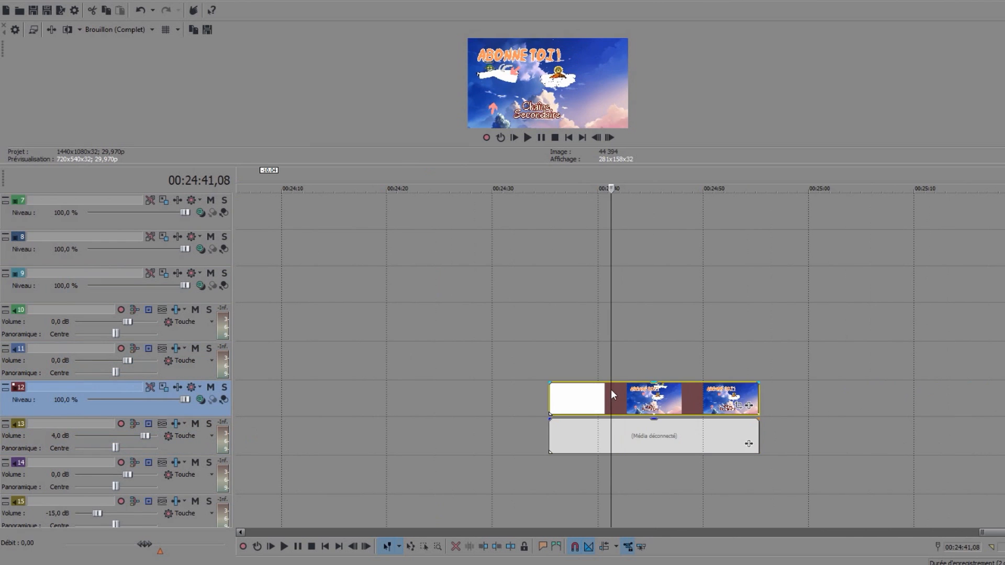
# Check the cyan clip near 00:06:17 and preview the colour-bars clip near 00:05:49 on track 9.
pyautogui.scroll(-6, 614, 390)
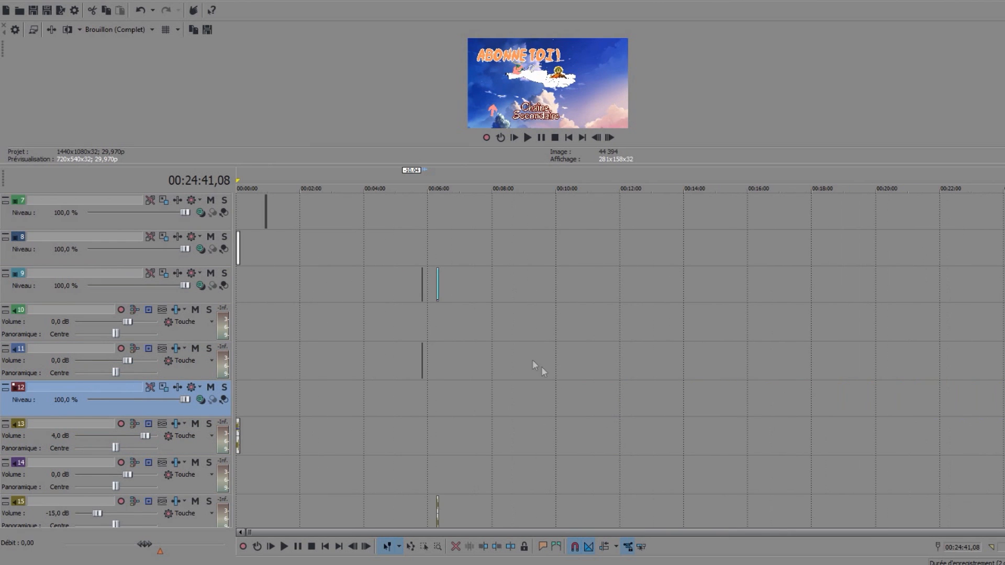
pyautogui.click(438, 241)
pyautogui.scroll(8, 536, 327)
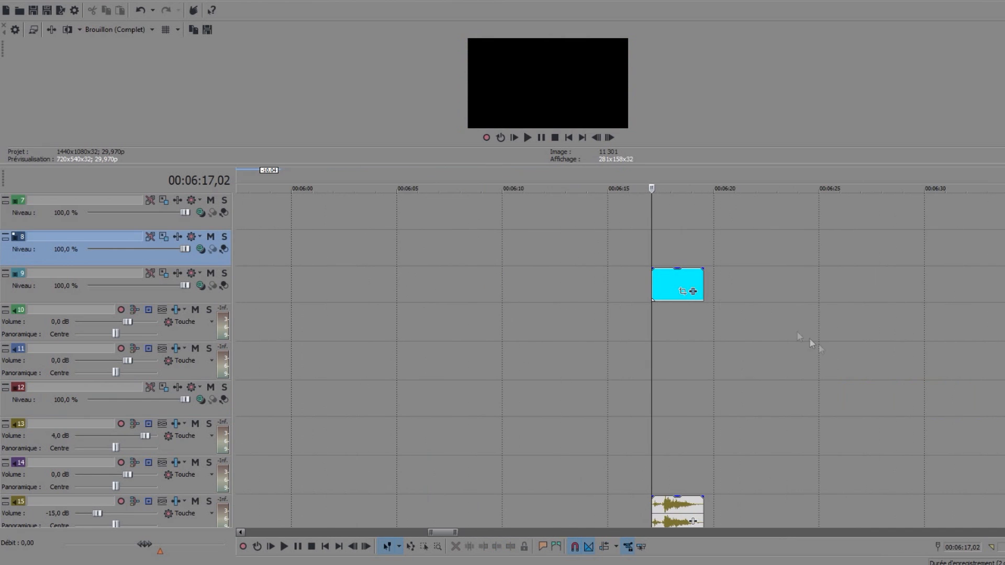
pyautogui.click(671, 288)
pyautogui.scroll(-4, 607, 330)
pyautogui.click(538, 259)
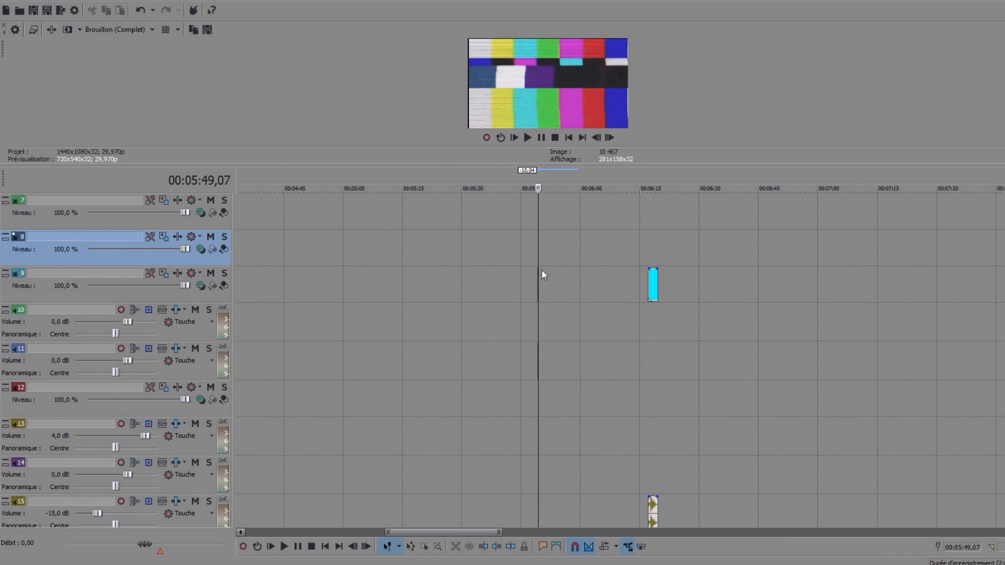
pyautogui.scroll(10, 566, 312)
pyautogui.click(654, 326)
# Preview each of the three text overlay clips on track 7, around 00:00:55 to 00:00:57.
pyautogui.scroll(-10, 673, 356)
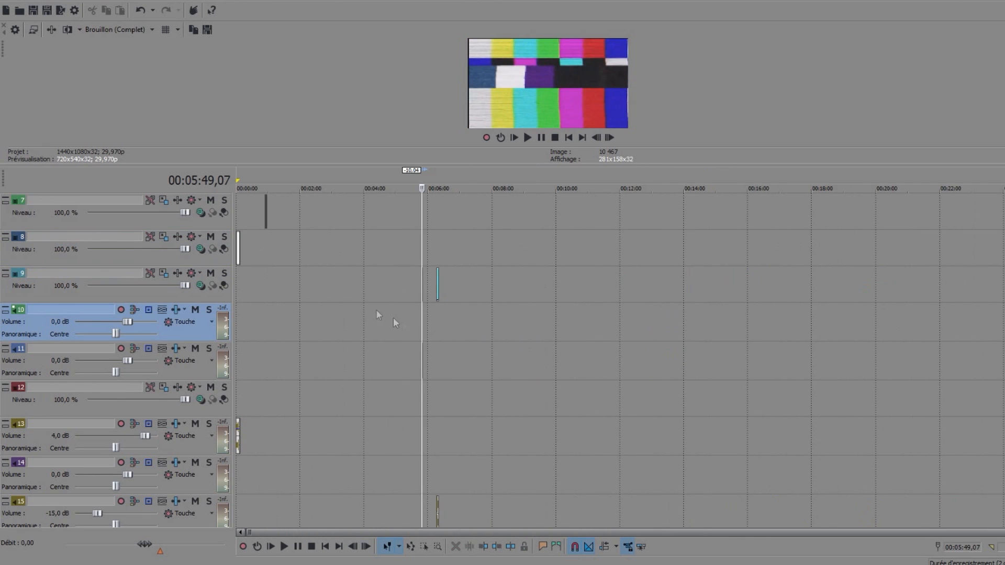
pyautogui.click(268, 253)
pyautogui.scroll(10, 306, 267)
pyautogui.click(671, 234)
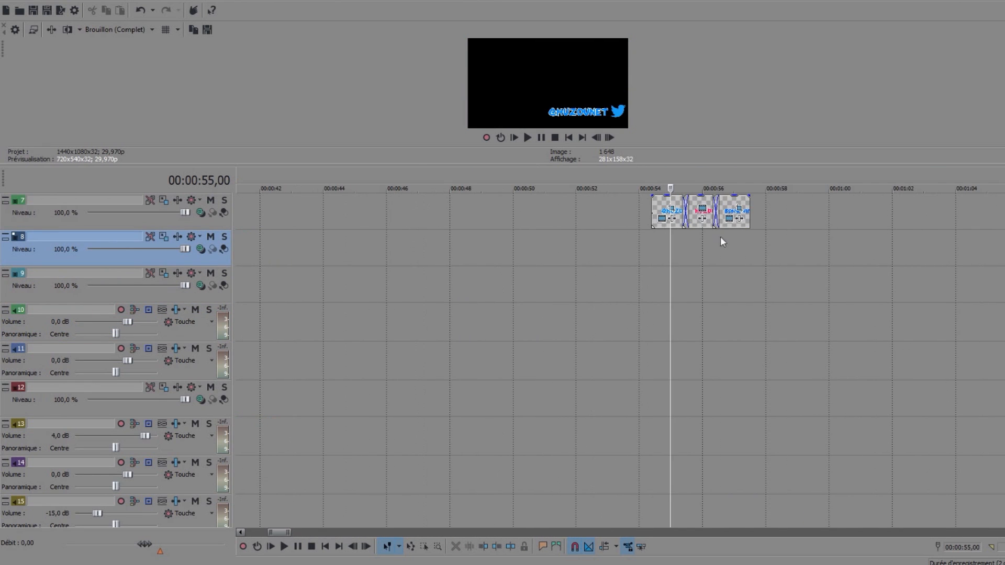
pyautogui.click(703, 237)
pyautogui.click(732, 239)
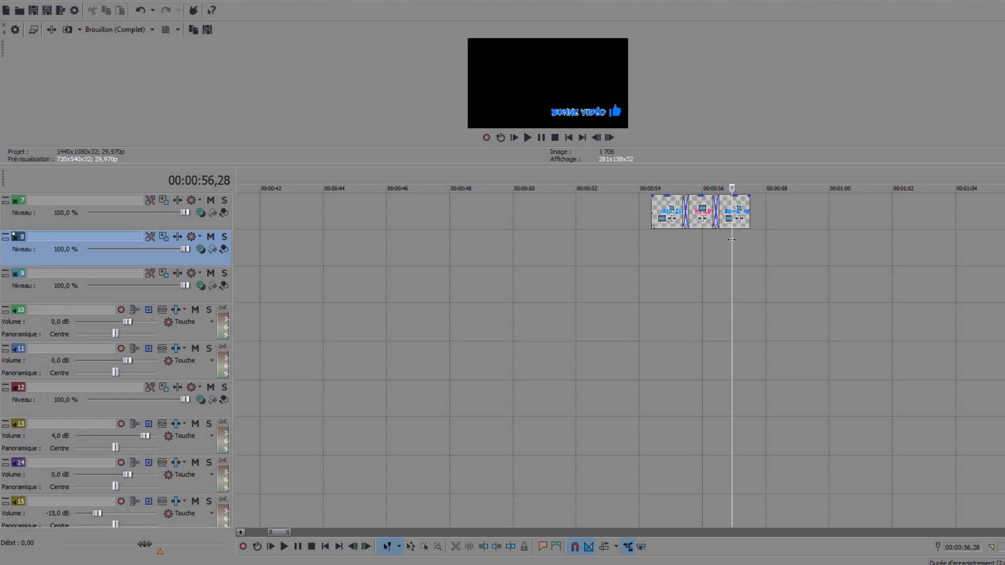
# Move the intro clip together with its audio from the timeline start to about 00:02:34, using the selection edit tool, and restore the normal edit tool.
pyautogui.scroll(-5, 734, 283)
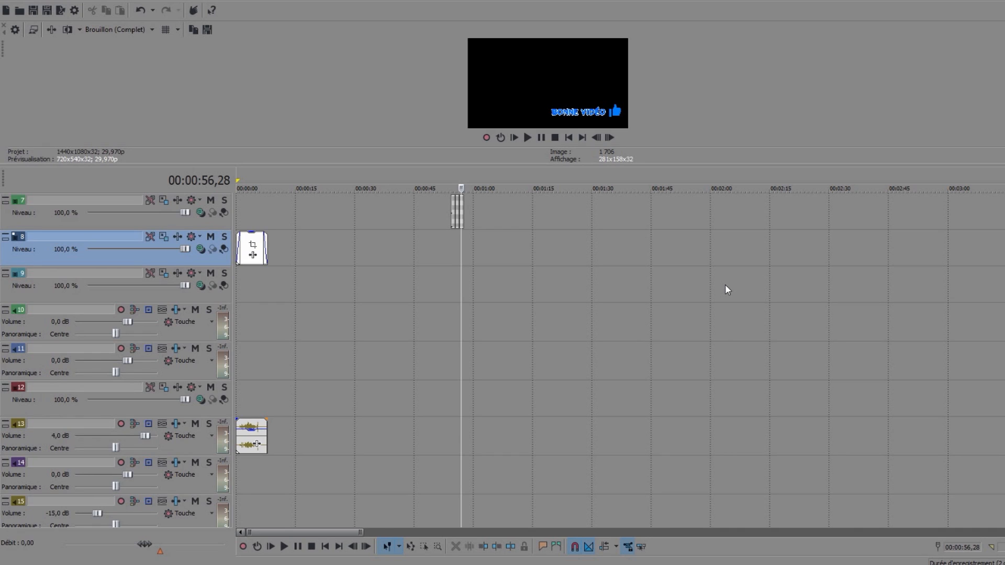
pyautogui.click(424, 542)
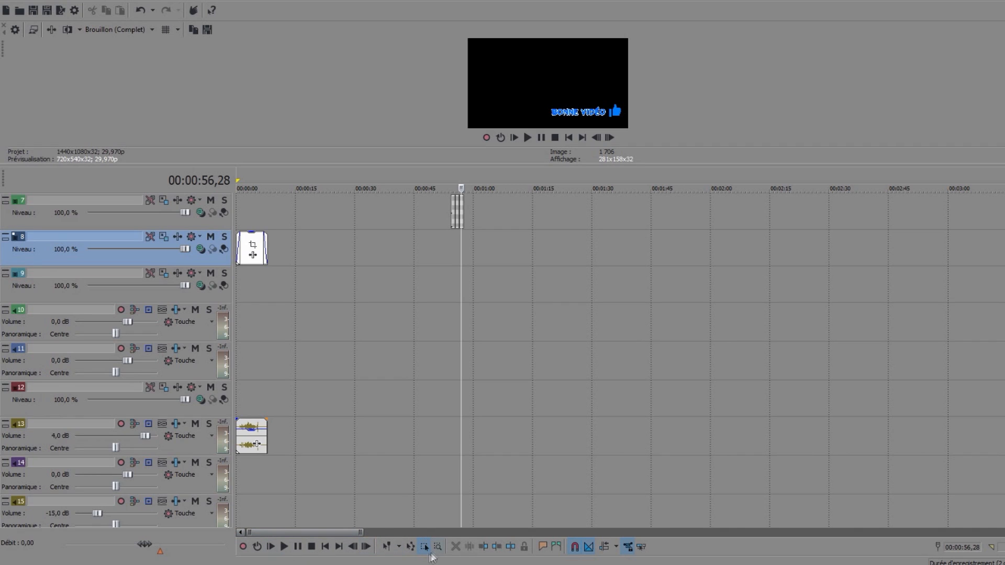
pyautogui.click(250, 246)
pyautogui.moveTo(246, 246); pyautogui.dragTo(855, 252)
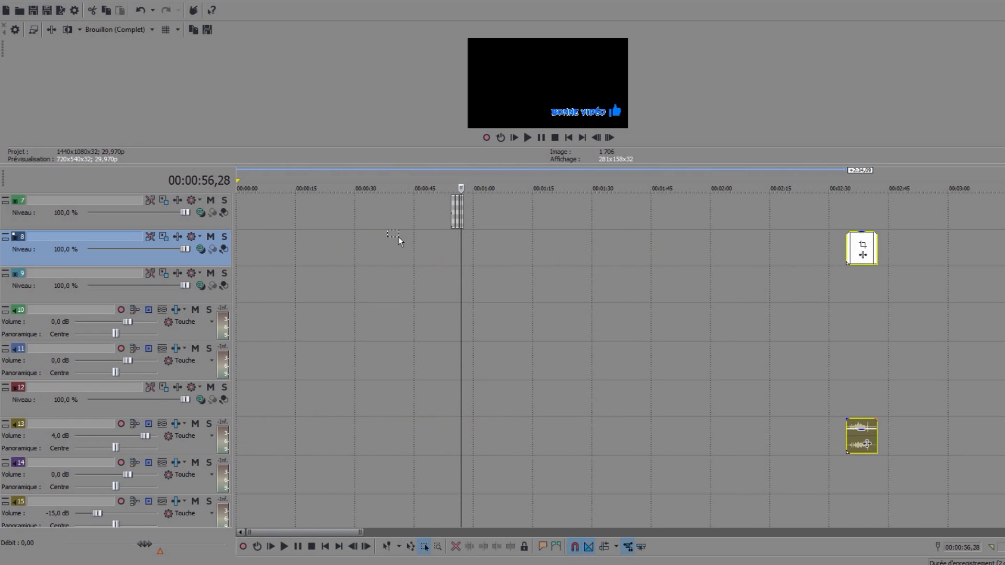
pyautogui.click(398, 237)
pyautogui.click(388, 546)
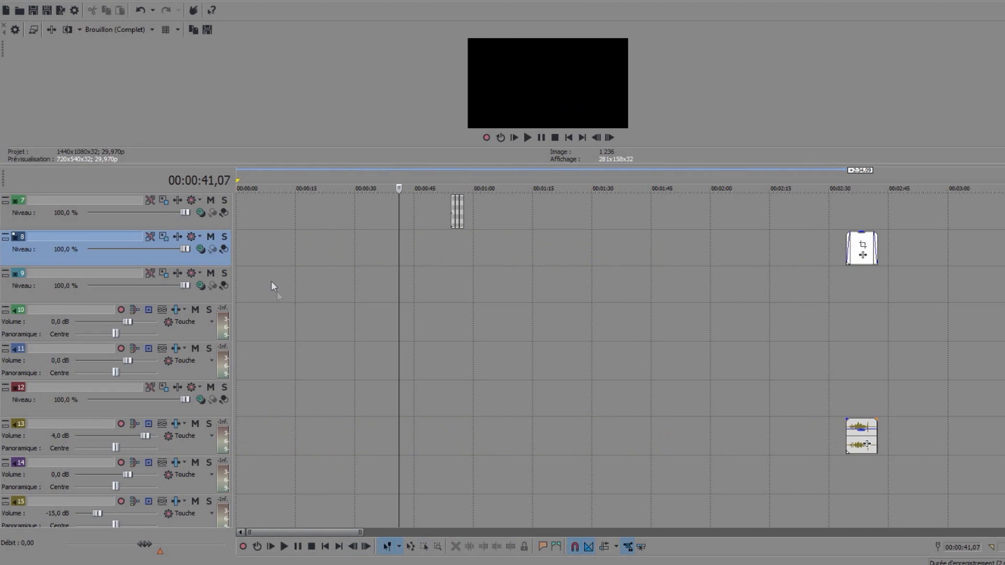
# Set the cursor at 00:00:10,07 on track 9 and open the Scenes folder inside images troll for media import.
pyautogui.click(434, 256)
pyautogui.click(315, 253)
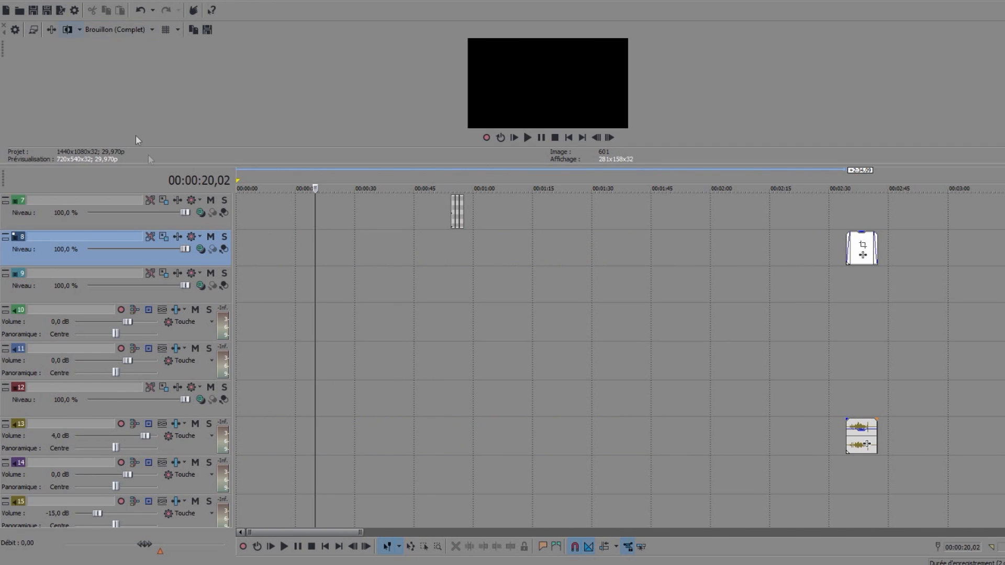
pyautogui.click(276, 294)
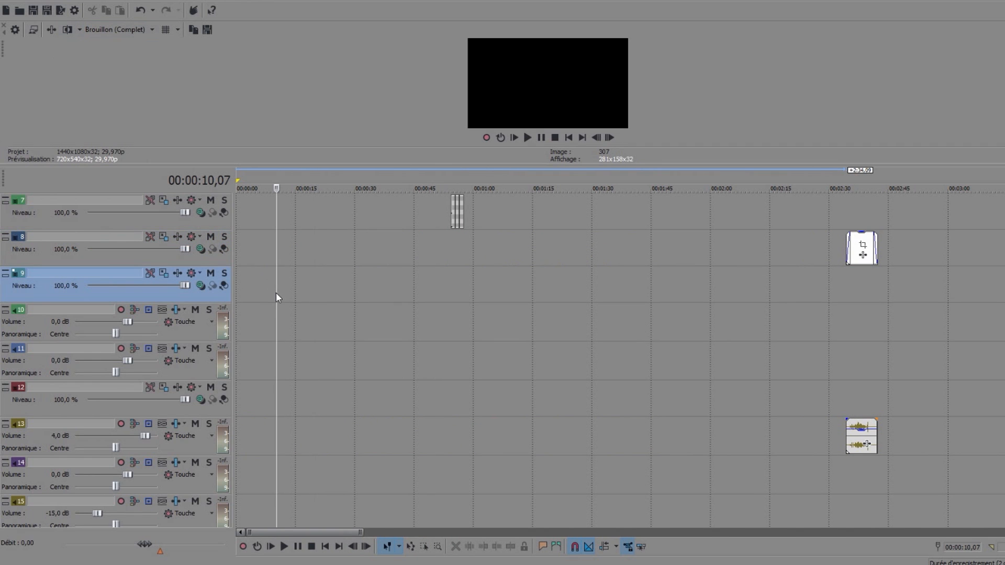
pyautogui.doubleClick(139, 71)
pyautogui.click(262, 69)
pyautogui.doubleClick(262, 68)
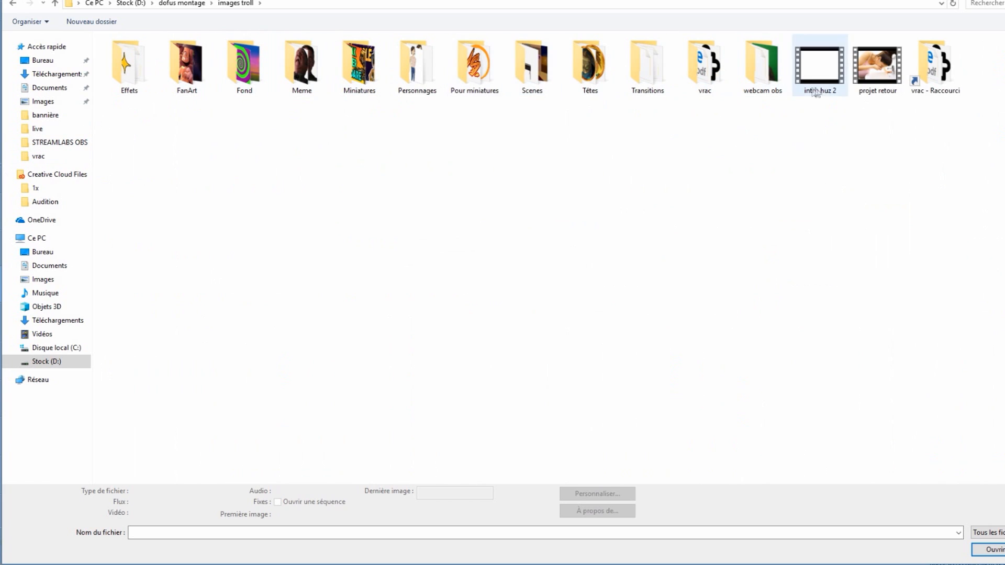
pyautogui.doubleClick(521, 61)
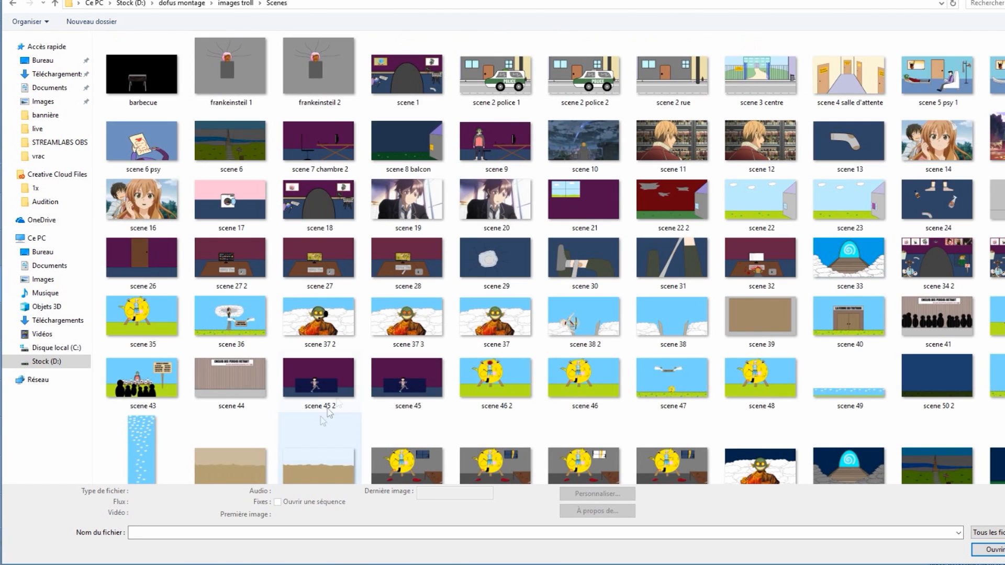
# Select the images scene 33, scene 50, scene 68 1 and scene 68 2 and duplicate them in the Scenes folder.
pyautogui.scroll(-5, 488, 347)
pyautogui.scroll(6, 488, 347)
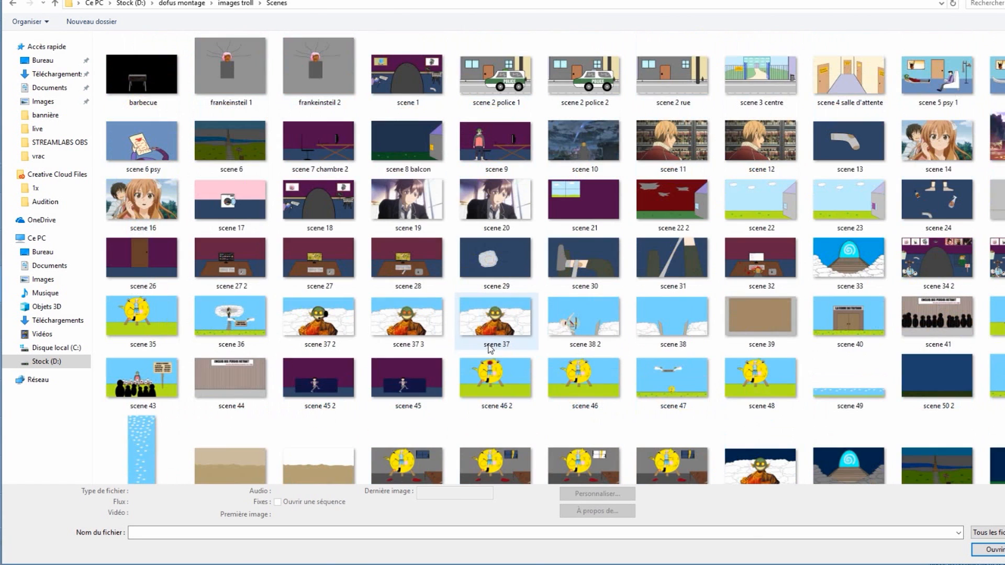
pyautogui.click(839, 268)
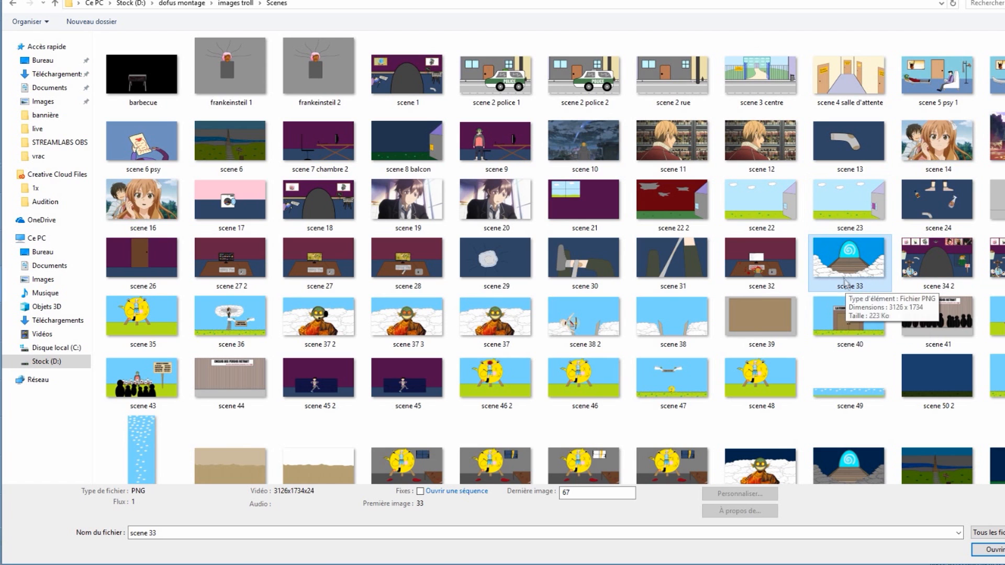
pyautogui.scroll(-3, 926, 332)
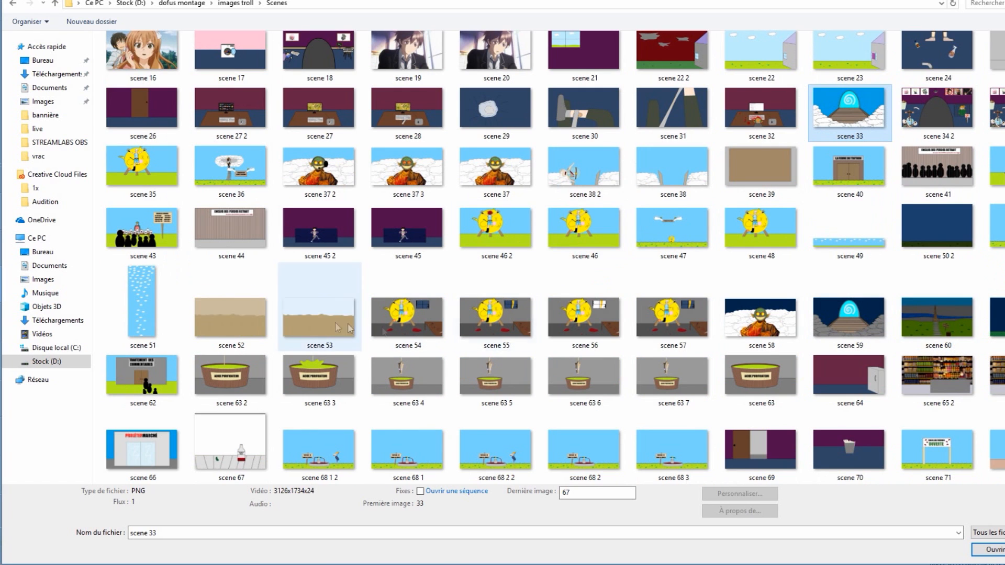
pyautogui.keyDown('ctrl'); pyautogui.click(996, 230); pyautogui.keyUp('ctrl')
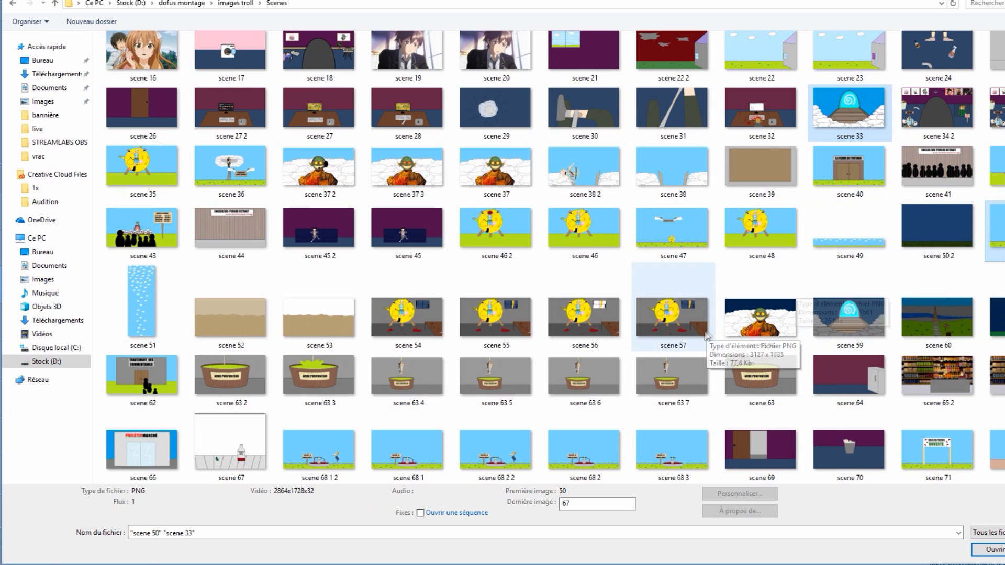
pyautogui.scroll(-3, 692, 360)
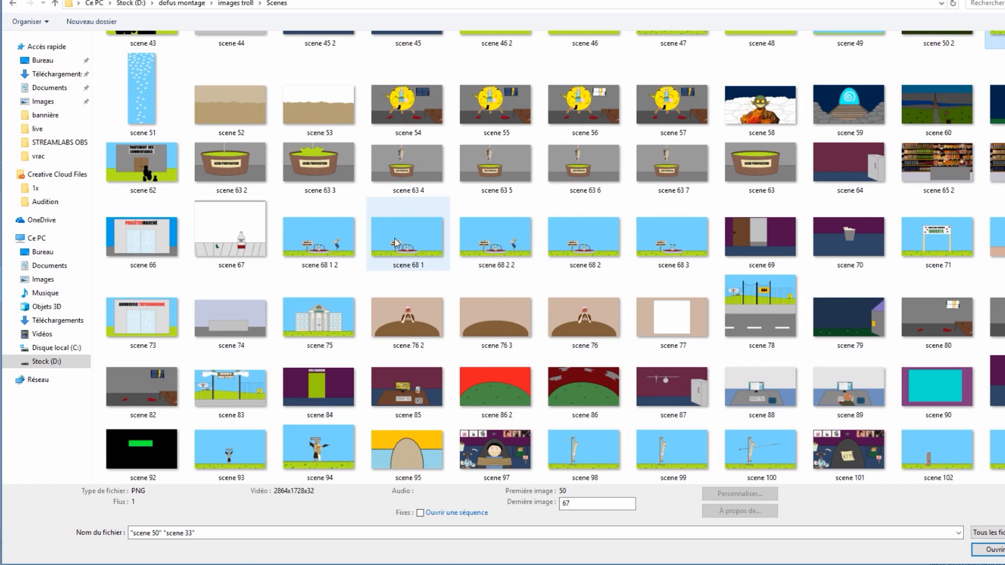
pyautogui.keyDown('ctrl'); pyautogui.click(438, 242); pyautogui.keyUp('ctrl')
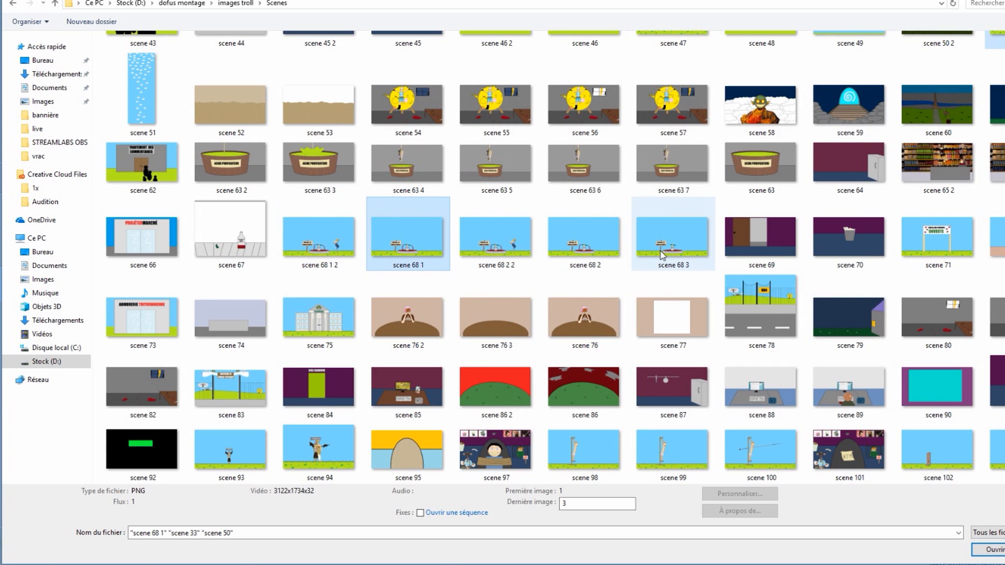
pyautogui.keyDown('ctrl'); pyautogui.click(600, 233); pyautogui.keyUp('ctrl')
pyautogui.hotkey('ctrl', 'c')
pyautogui.hotkey('ctrl', 'v')
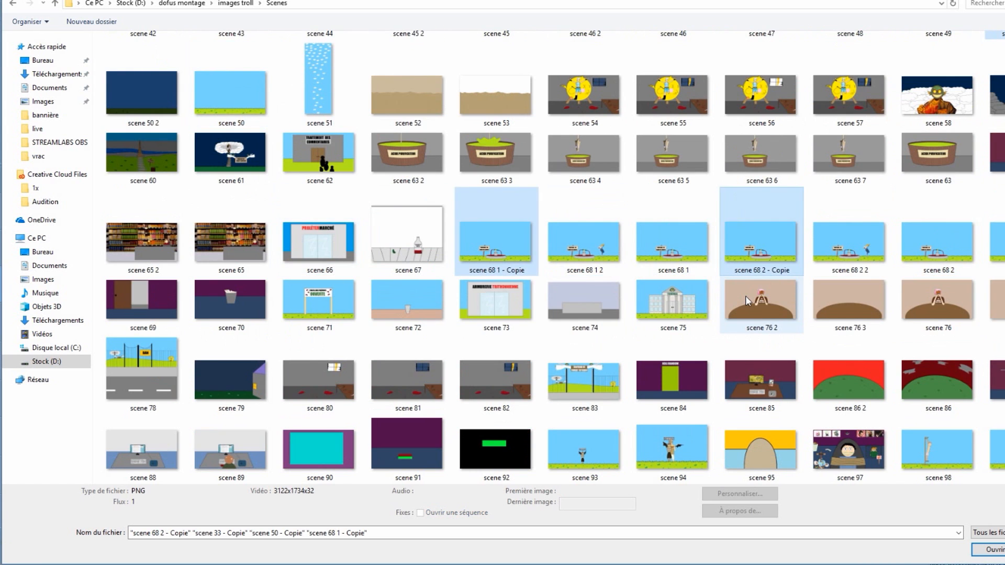
pyautogui.scroll(-6, 748, 302)
pyautogui.scroll(-3, 746, 297)
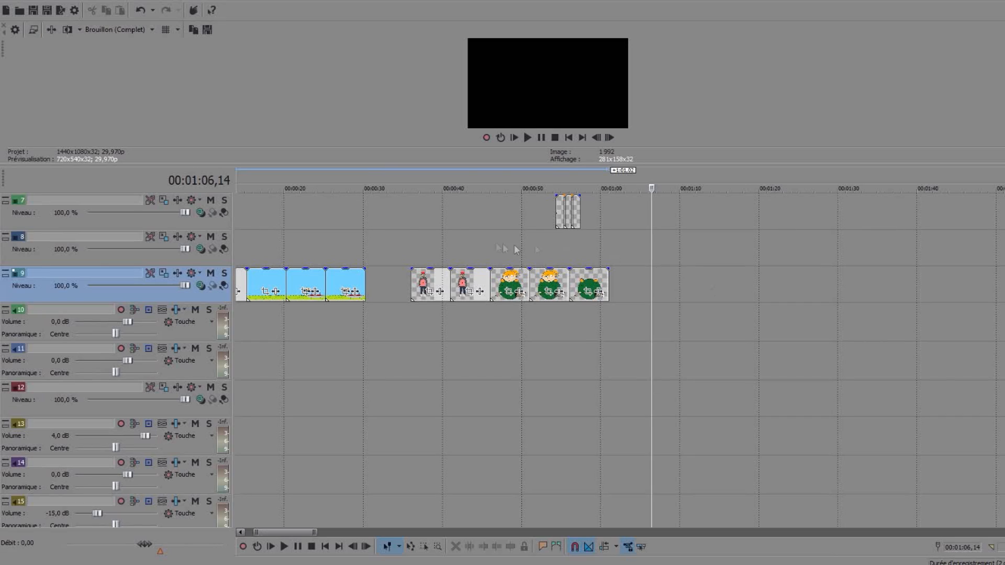
# Enlarge the video preview and review the character clips on track 9 from about 00:00:37 to 00:00:58.
pyautogui.click(425, 235)
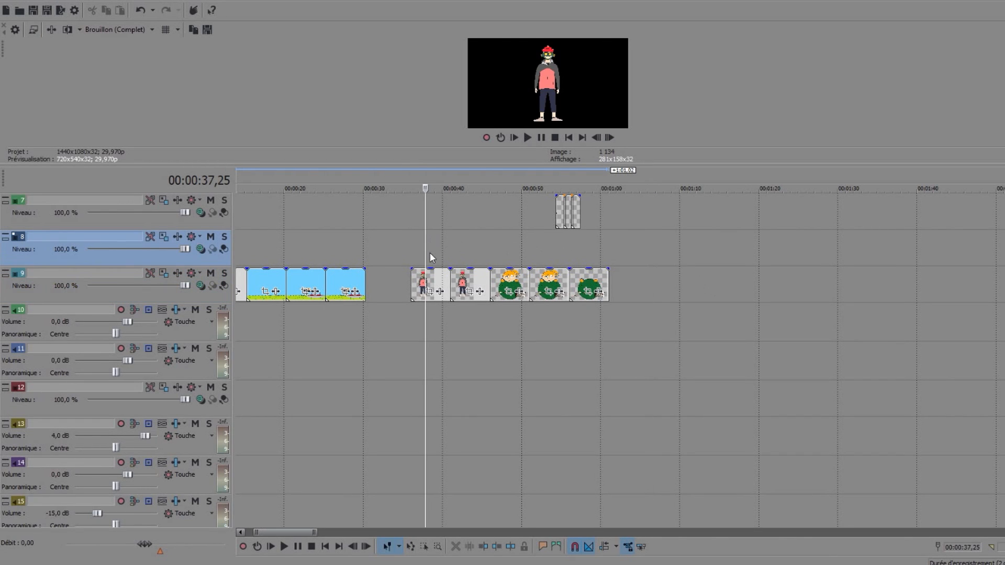
pyautogui.moveTo(457, 164); pyautogui.dragTo(456, 340)
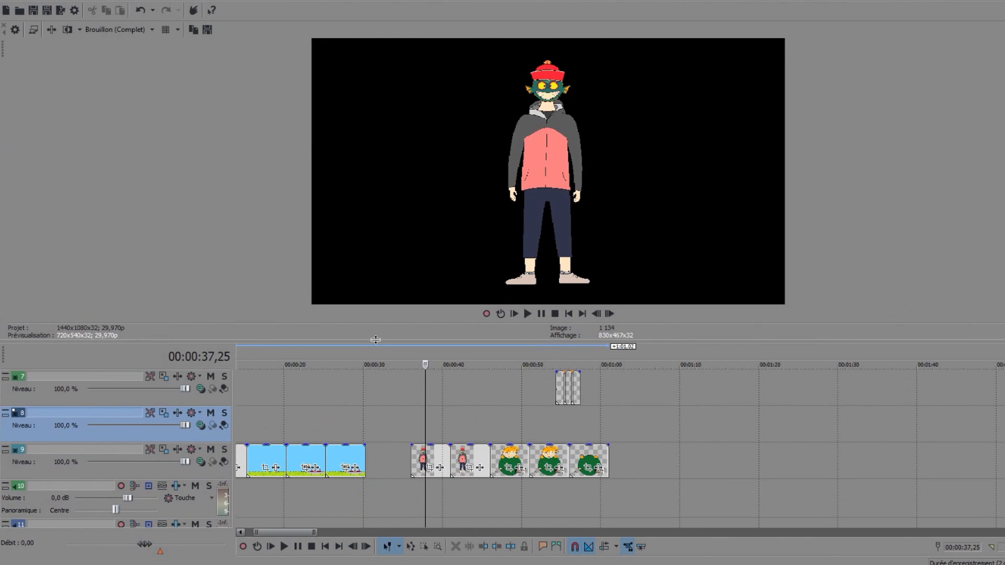
pyautogui.click(471, 419)
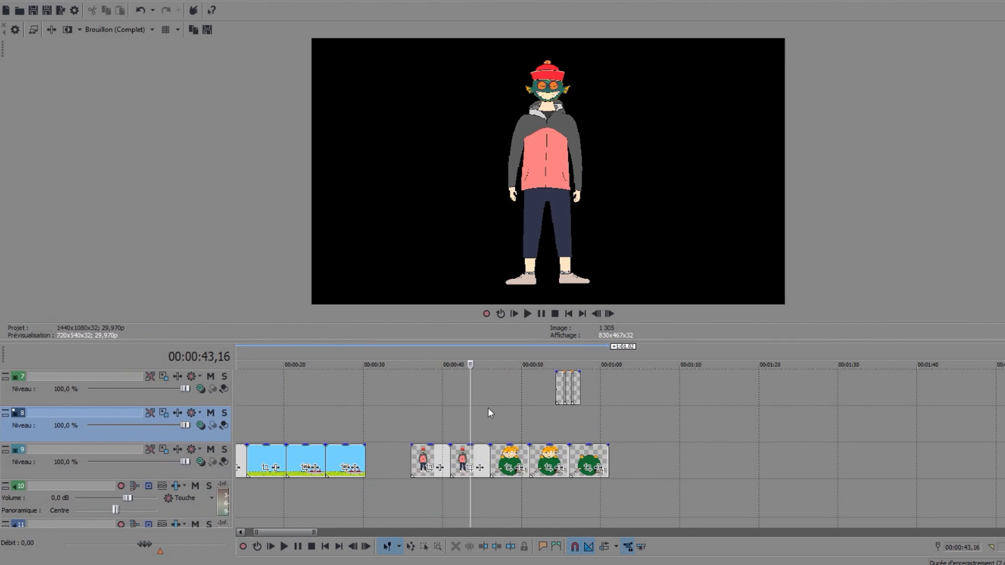
pyautogui.click(505, 420)
pyautogui.moveTo(506, 430); pyautogui.dragTo(589, 479)
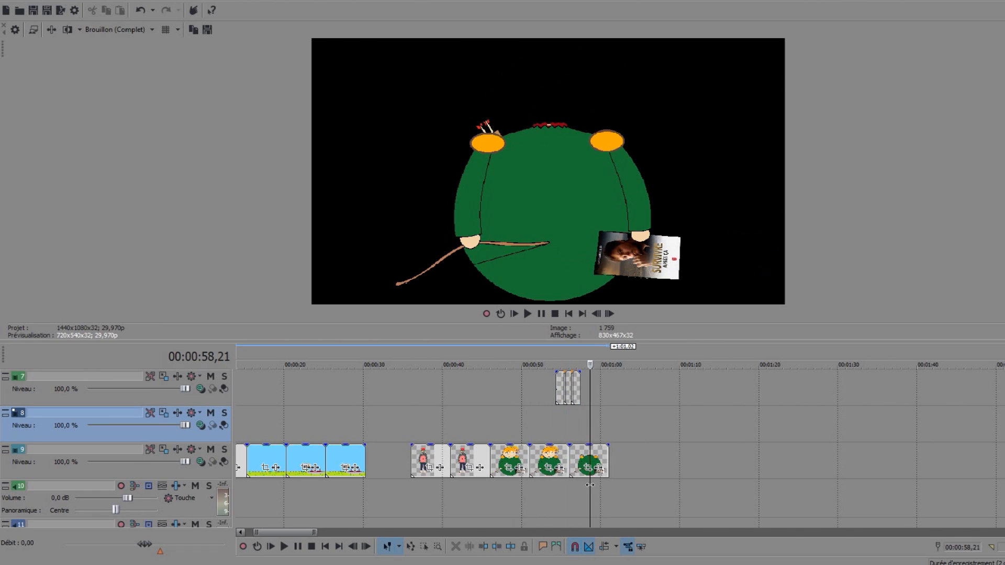
# Open Pan/Crop for the kamehameha image after the character clips and narrow its crop frame to a width of 2 055,2.
pyautogui.click(679, 473)
pyautogui.scroll(-8, 654, 466)
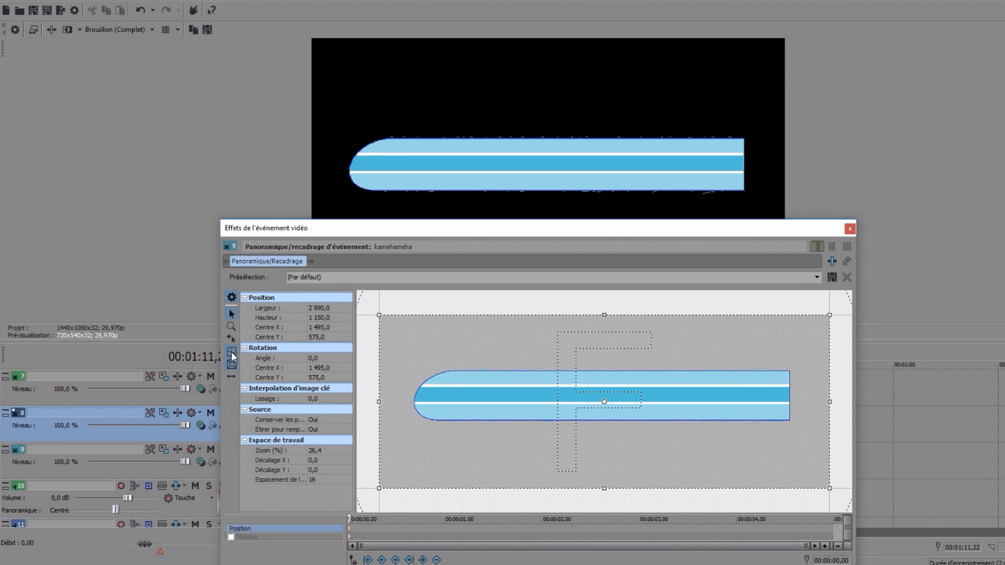
pyautogui.moveTo(832, 421); pyautogui.dragTo(689, 424)
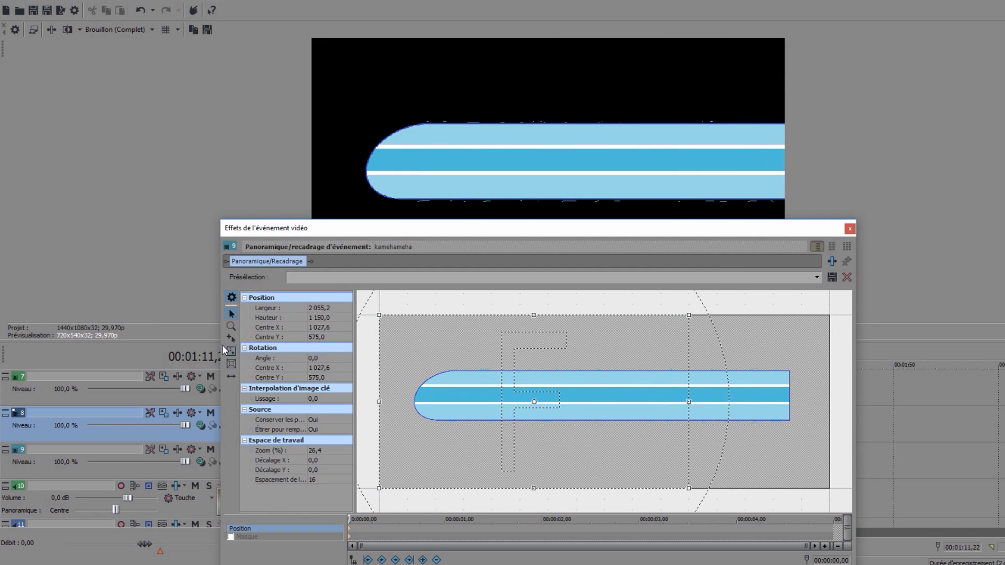
# Resize the kamehameha crop frame from a corner and shift it horizontally across the image.
pyautogui.click(231, 377)
pyautogui.moveTo(379, 315); pyautogui.dragTo(412, 357)
pyautogui.moveTo(479, 405); pyautogui.dragTo(557, 410)
pyautogui.moveTo(559, 406); pyautogui.dragTo(614, 408)
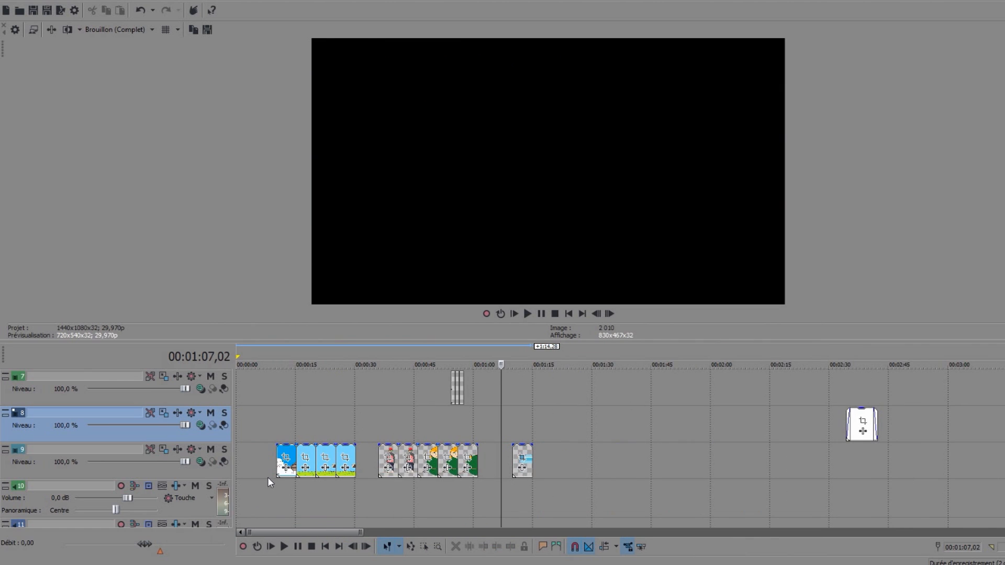
# Place the cursor at the start of the first scene clip on track 9 and bring the audio tracks into view.
pyautogui.click(277, 412)
pyautogui.scroll(-2, 335, 436)
pyautogui.scroll(3, 343, 437)
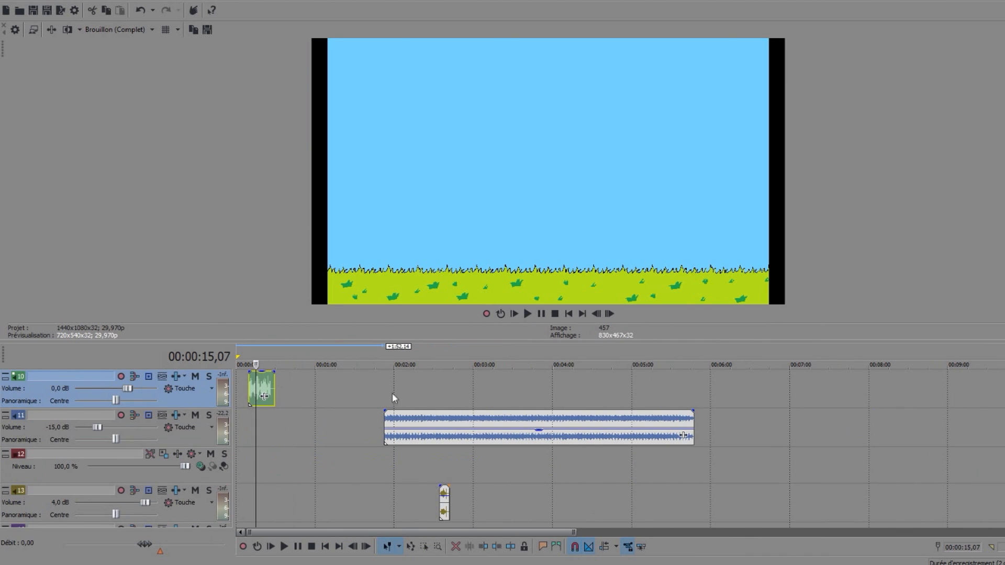
# Push the long music clip later on track 11 and move the track 10 audio clips down, spaced out along track 11.
pyautogui.click(392, 386)
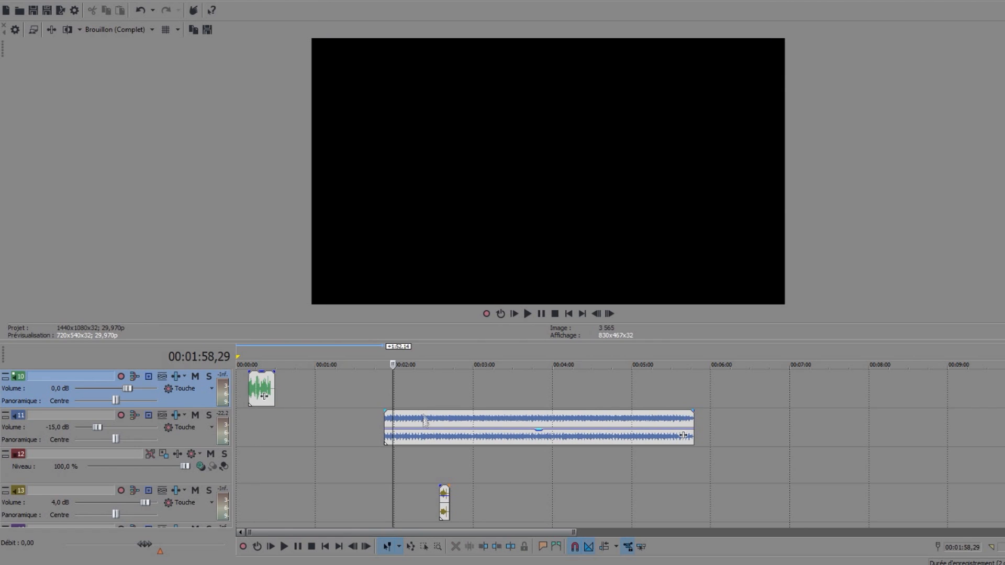
pyautogui.moveTo(423, 425); pyautogui.dragTo(547, 436)
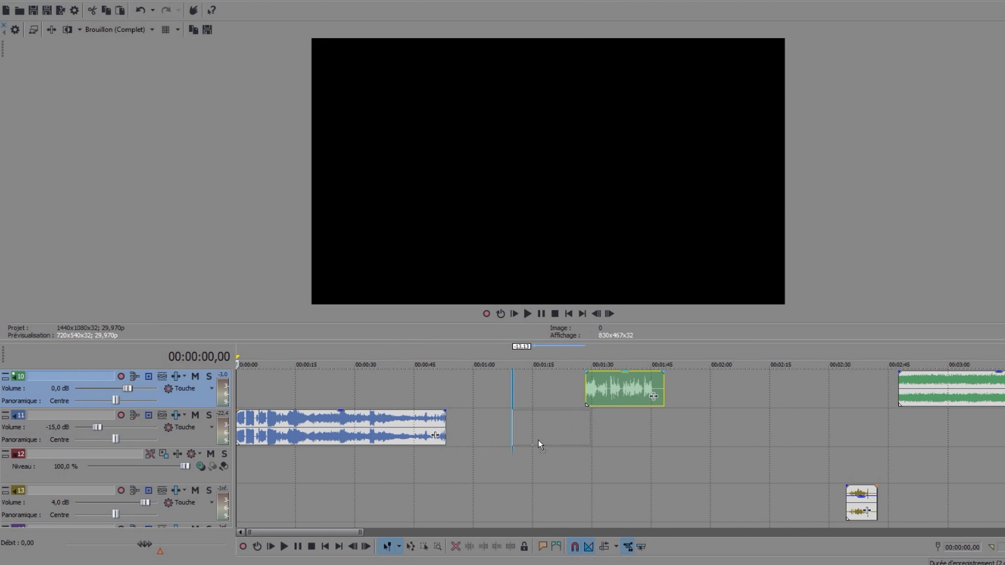
pyautogui.moveTo(934, 393); pyautogui.dragTo(662, 423)
pyautogui.scroll(-1, 628, 420)
# Review the audio clips on track 11, playing back briefly from 00:00:07,23 and from 00:01:58,25.
pyautogui.click(256, 392)
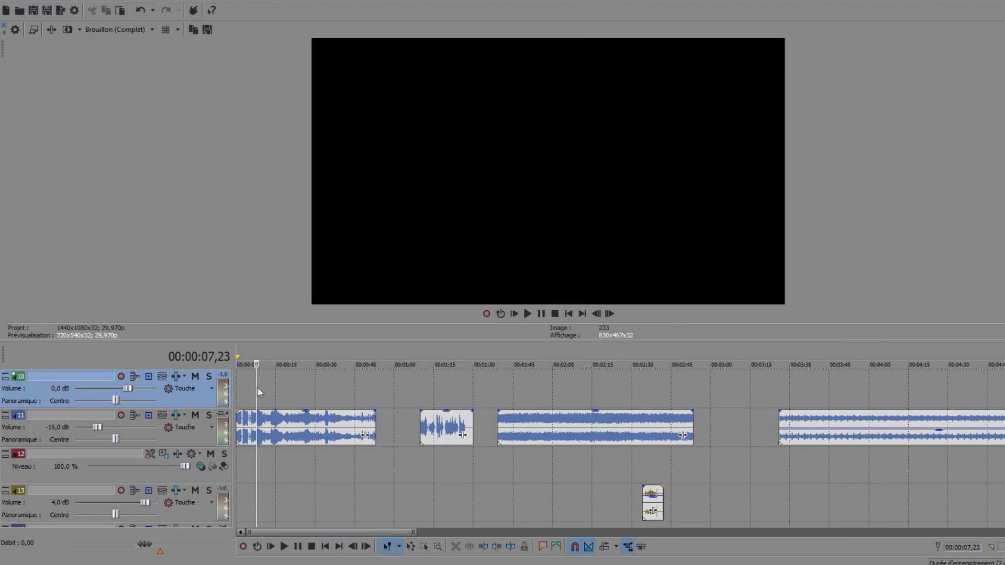
pyautogui.click(529, 314)
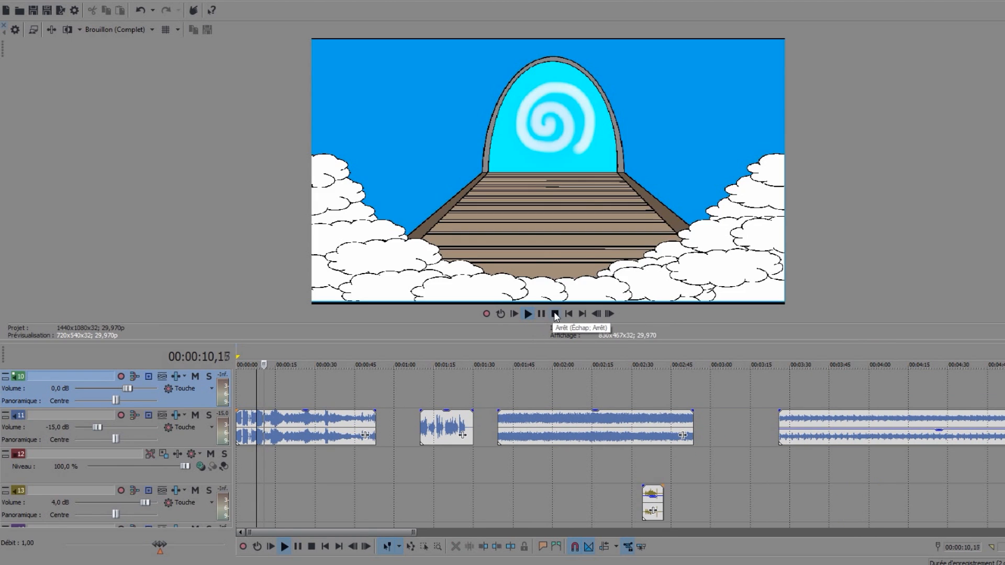
pyautogui.click(555, 314)
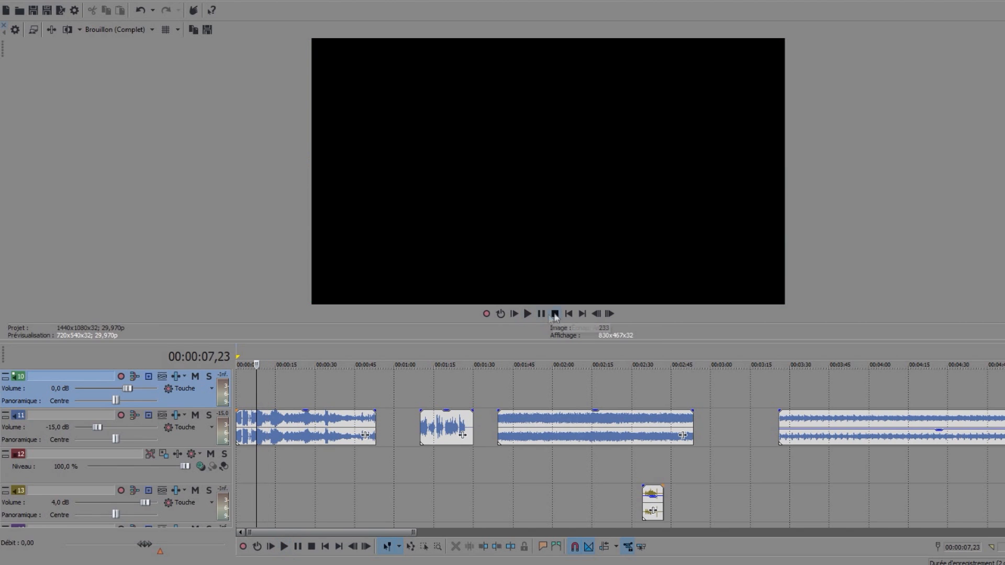
pyautogui.click(419, 382)
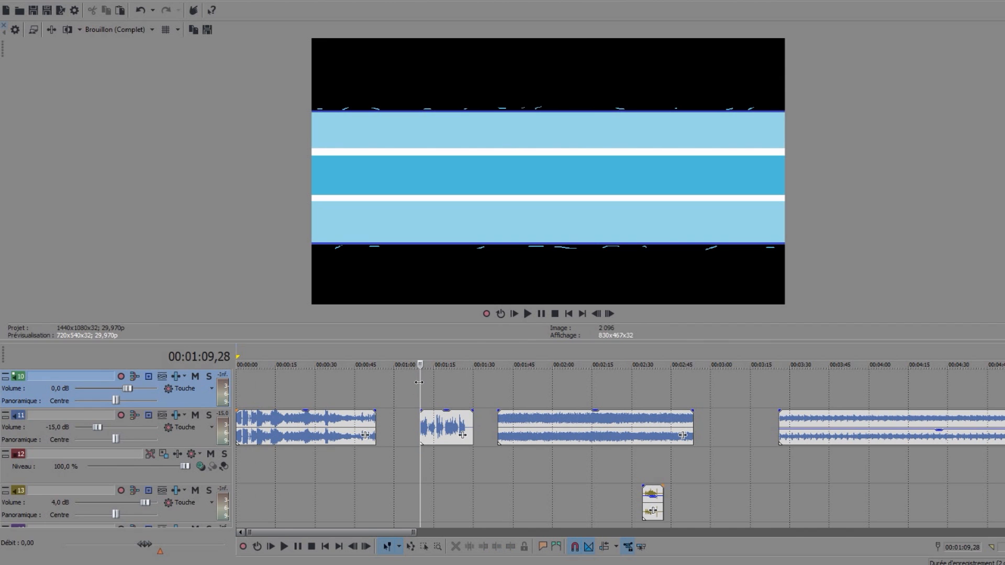
pyautogui.scroll(2, 504, 382)
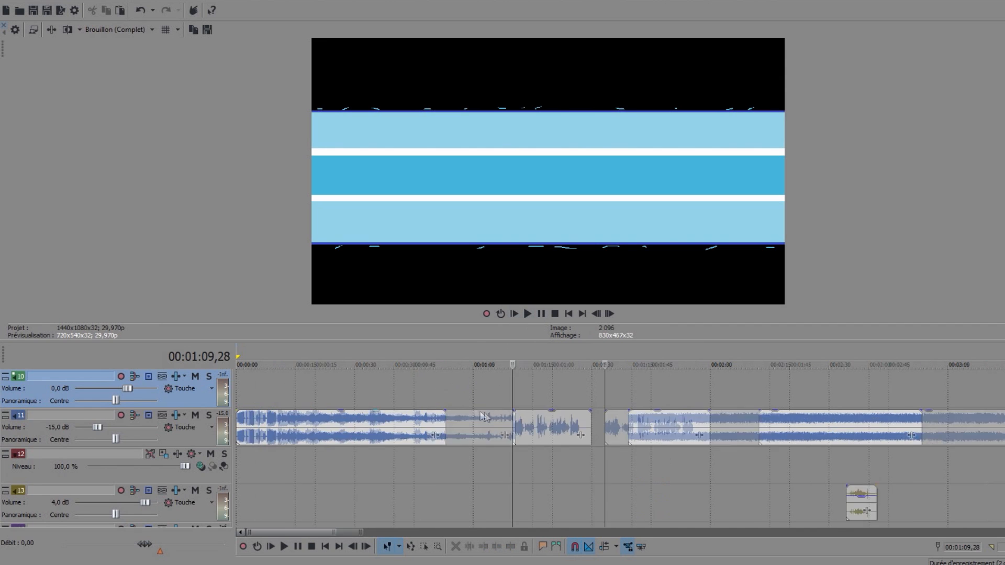
pyautogui.scroll(-3, 767, 403)
pyautogui.scroll(3, 446, 404)
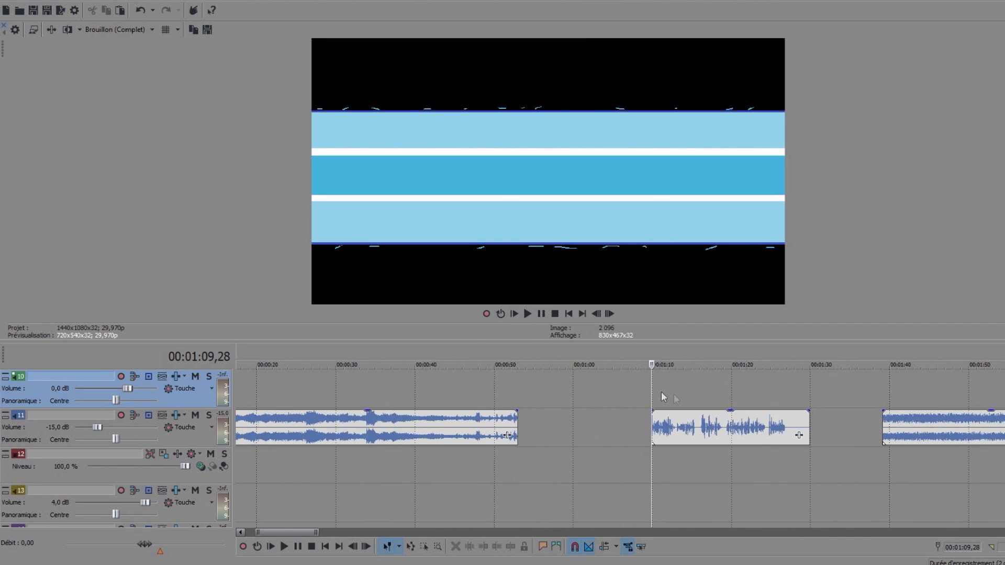
pyautogui.scroll(-3, 565, 395)
pyautogui.click(471, 386)
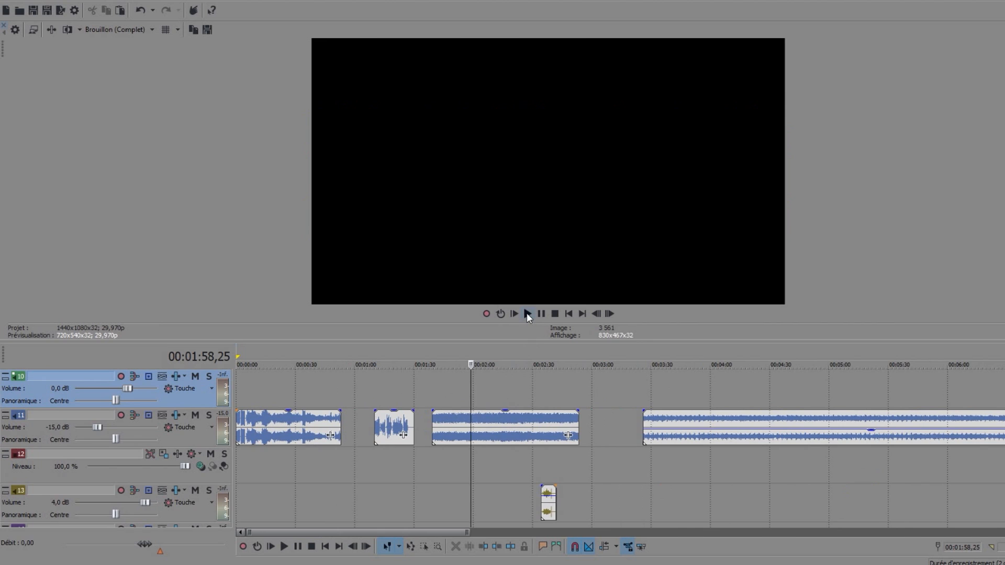
pyautogui.click(528, 314)
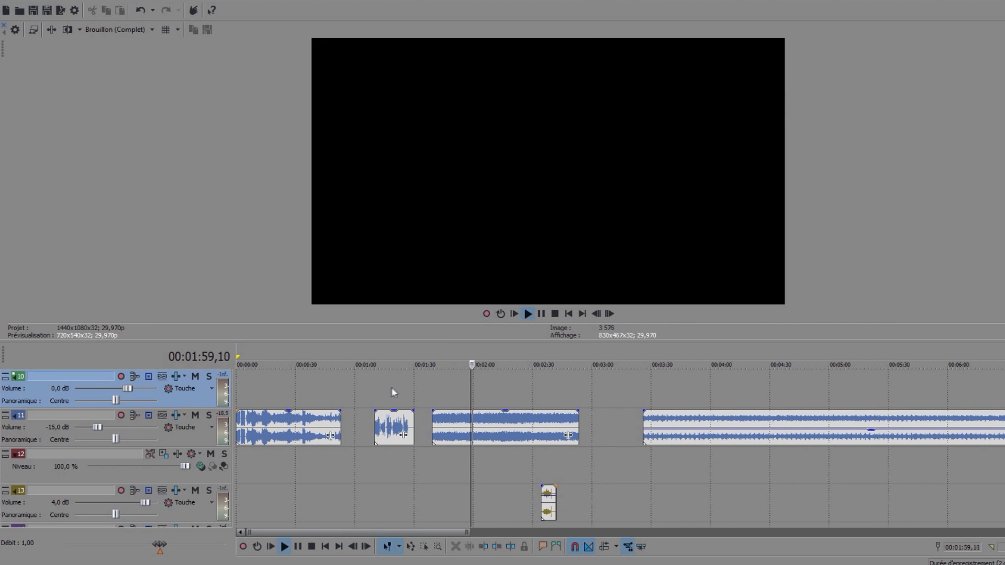
pyautogui.click(554, 313)
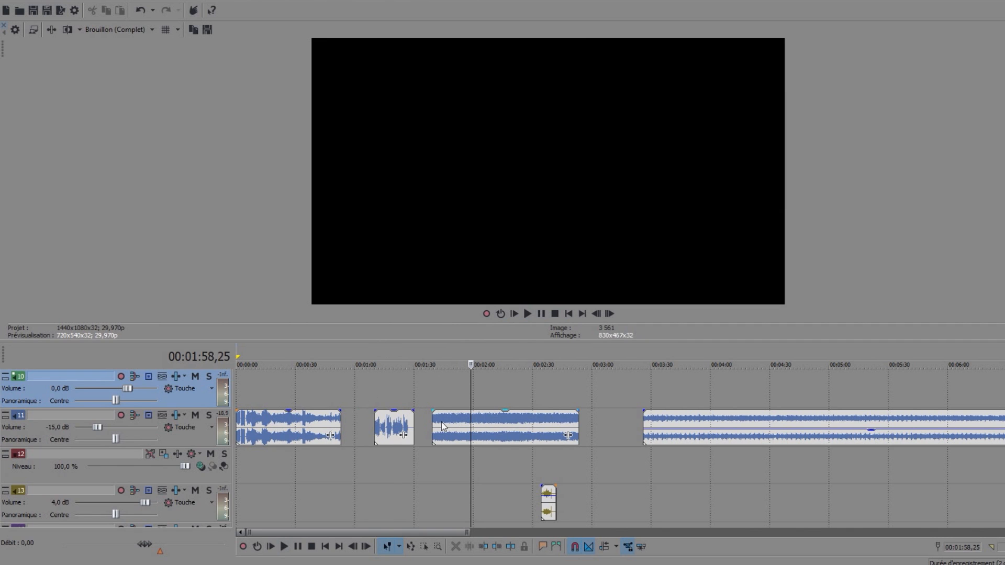
# Move the shorter music clip to the start of track 13 and the long music clip to the start of track 14.
pyautogui.scroll(-3, 441, 422)
pyautogui.click(240, 398)
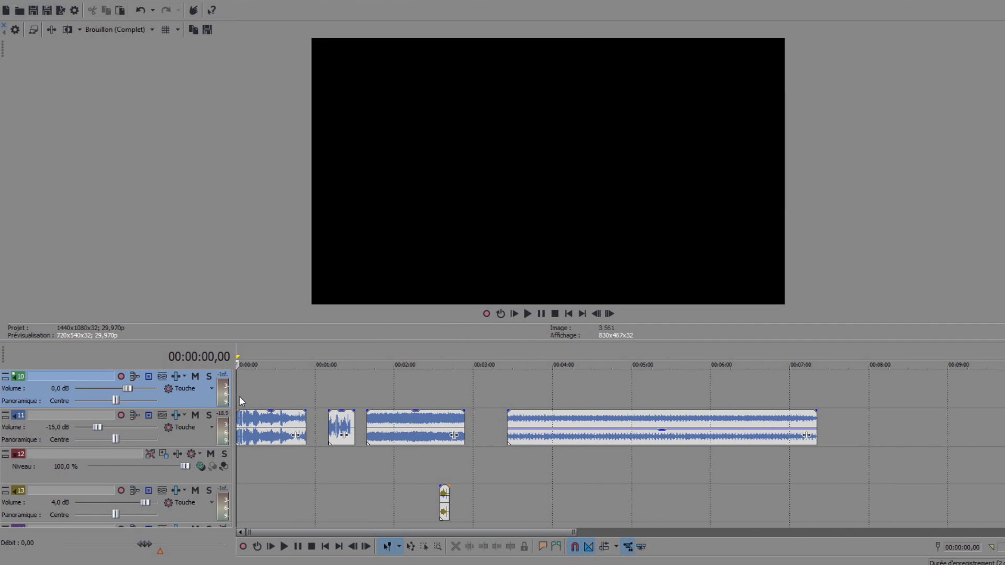
pyautogui.scroll(2, 363, 428)
pyautogui.moveTo(501, 430); pyautogui.dragTo(259, 460)
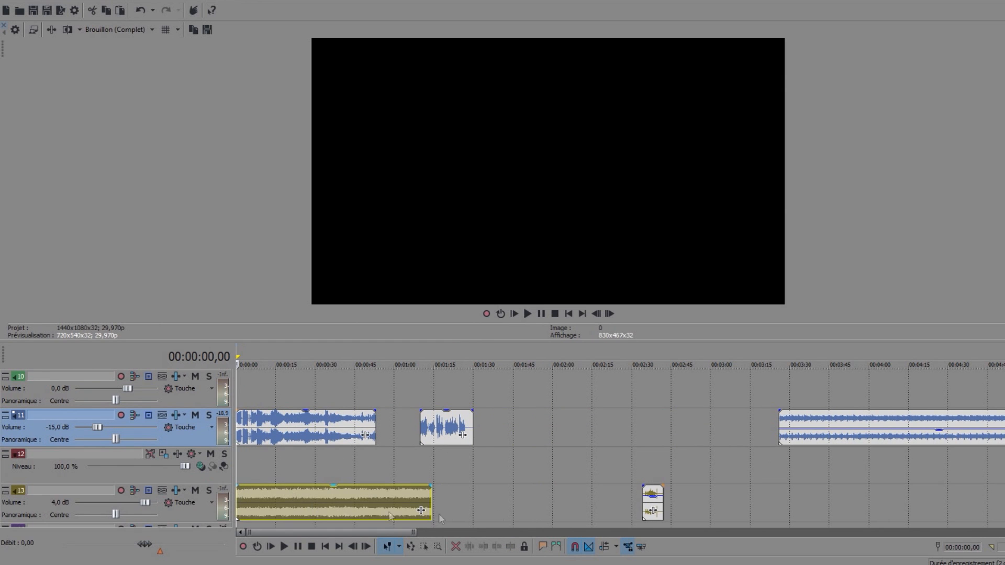
pyautogui.moveTo(807, 435); pyautogui.dragTo(247, 461)
pyautogui.moveTo(195, 480); pyautogui.dragTo(195, 419)
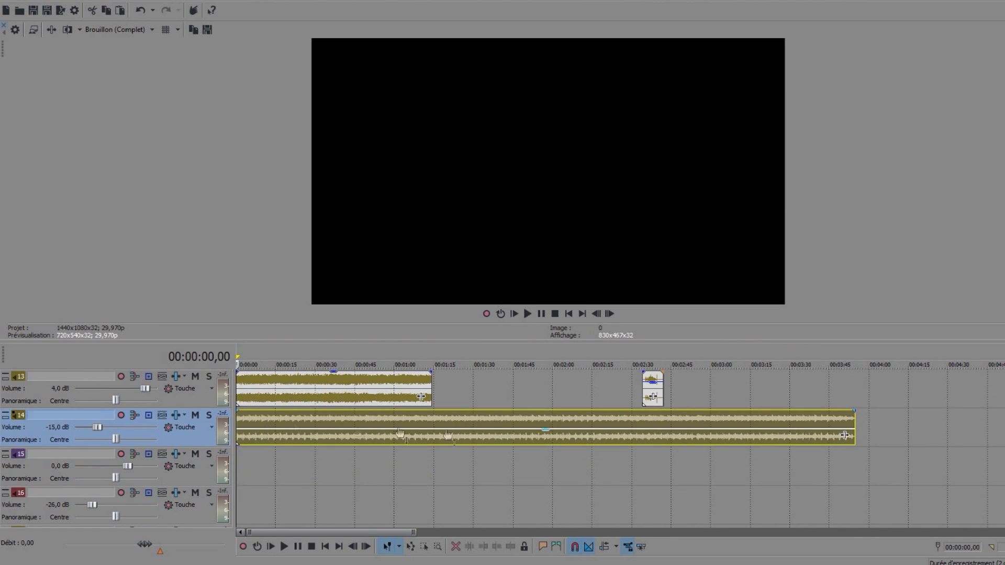
pyautogui.scroll(3, 195, 448)
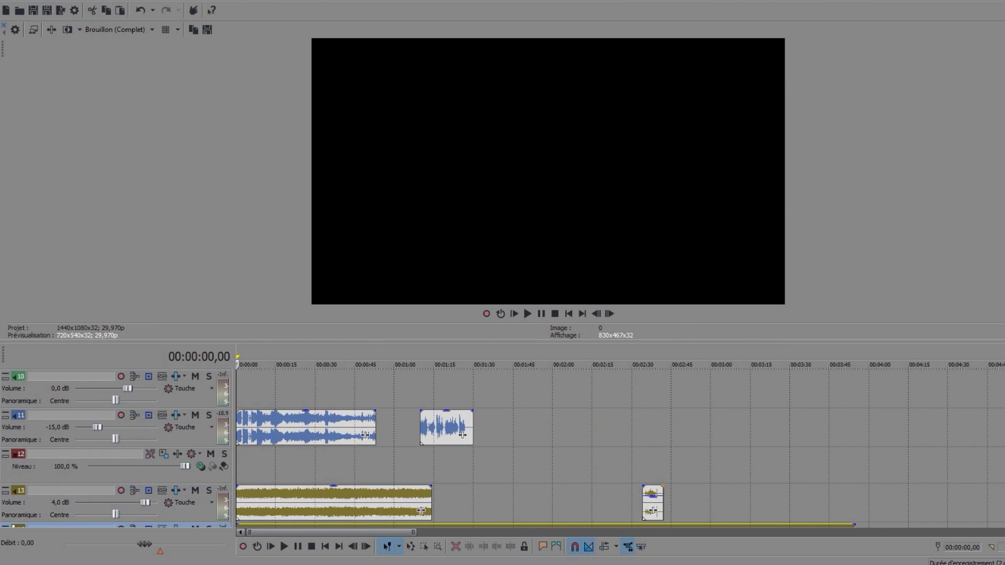
pyautogui.scroll(-1, 196, 449)
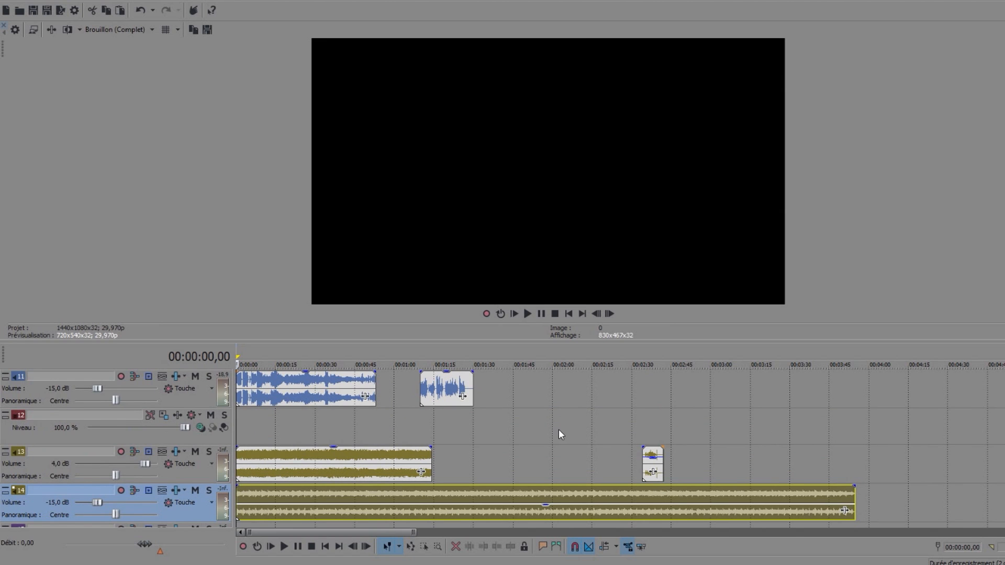
# Move the first audio clip on track 11 far later and place the voice clip at the start of the timeline.
pyautogui.click(277, 429)
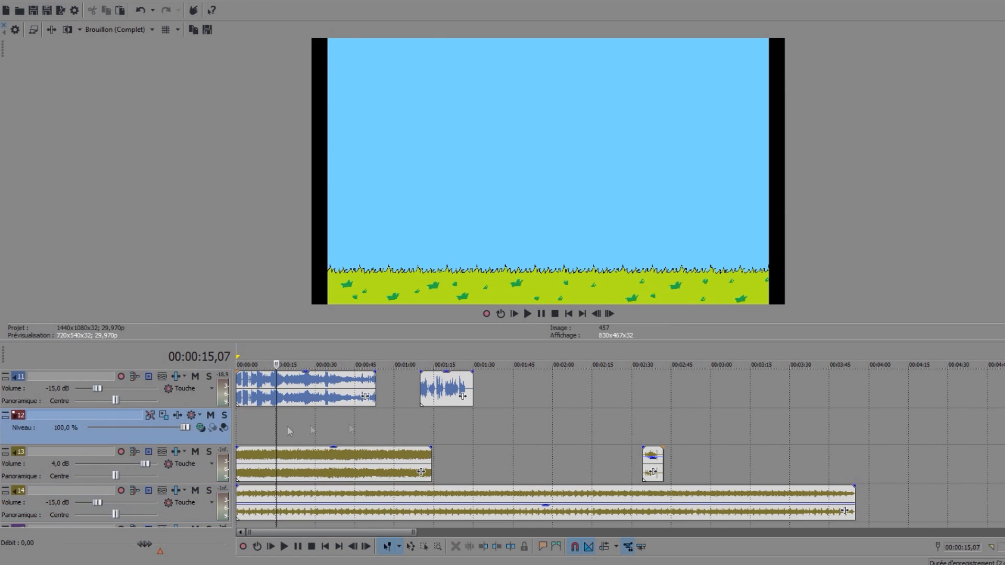
pyautogui.scroll(2, 279, 431)
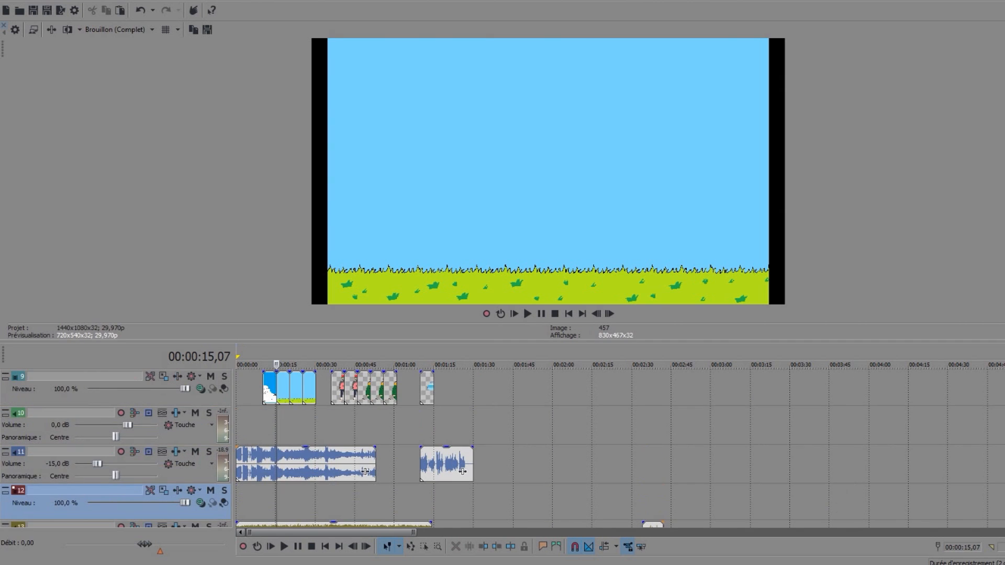
pyautogui.click(263, 433)
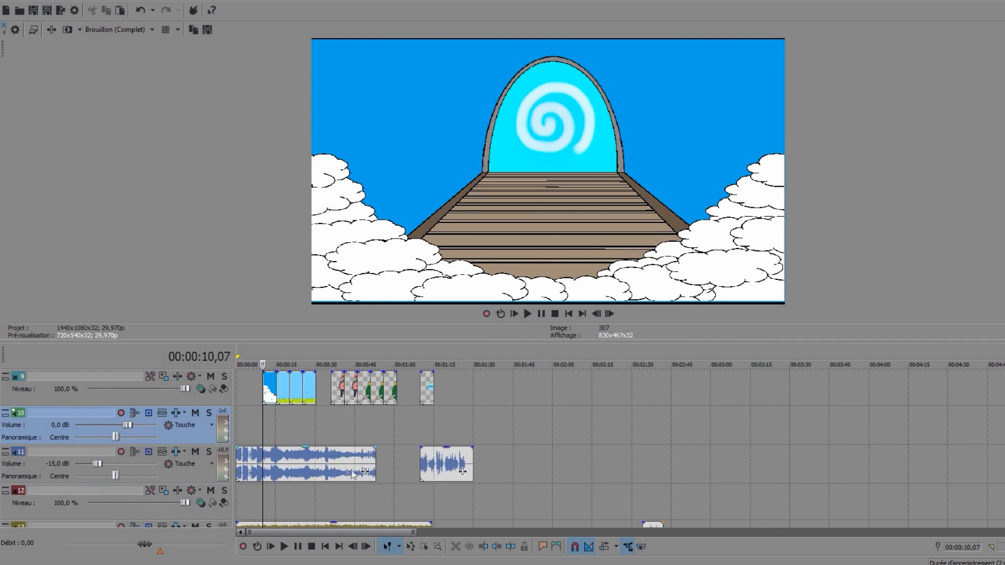
pyautogui.scroll(2, 344, 467)
pyautogui.moveTo(367, 461); pyautogui.dragTo(916, 460)
pyautogui.moveTo(659, 470); pyautogui.dragTo(294, 467)
pyautogui.click(243, 433)
pyautogui.scroll(4, 292, 426)
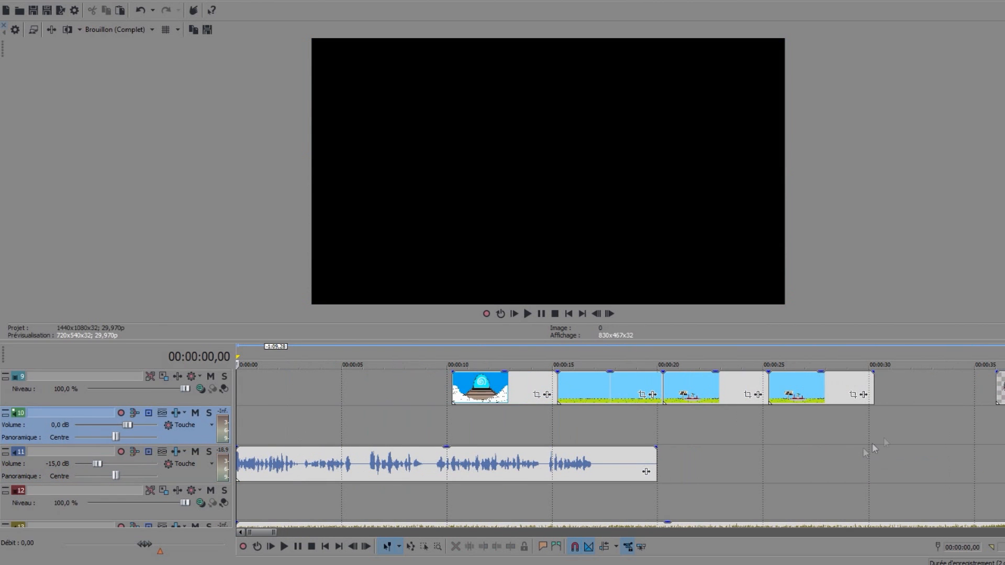
# Cut the silence starting at 00:00:08,23 out of the voice clip on track 10 and close the gap.
pyautogui.scroll(-2, 758, 424)
pyautogui.scroll(2, 651, 402)
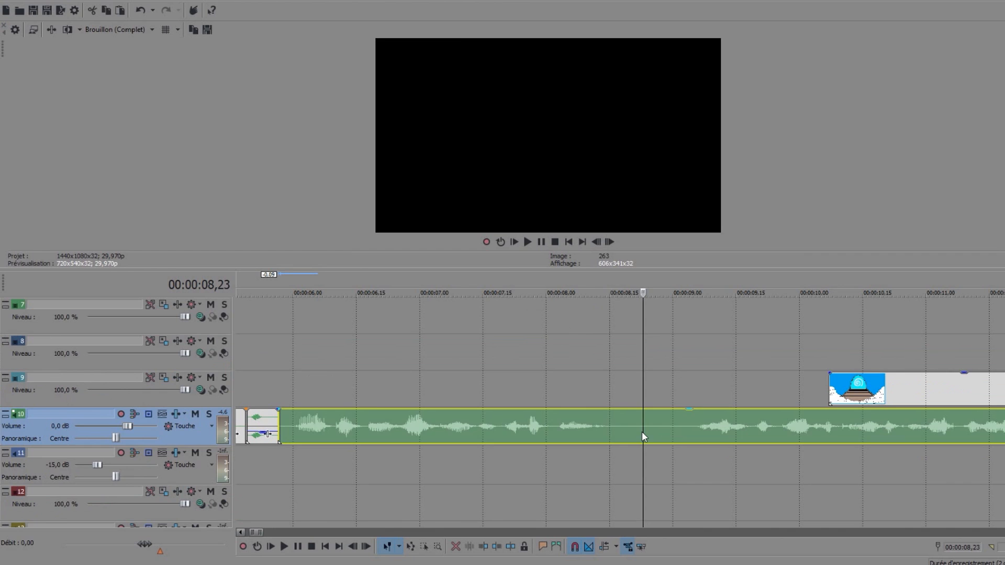
pyautogui.press('s')
pyautogui.click(690, 427)
pyautogui.press('s')
pyautogui.click(677, 428)
pyautogui.press('Delete')
pyautogui.moveTo(697, 429); pyautogui.dragTo(591, 413)
pyautogui.click(571, 383)
pyautogui.scroll(-4, 560, 375)
pyautogui.scroll(3, 548, 397)
pyautogui.click(737, 377)
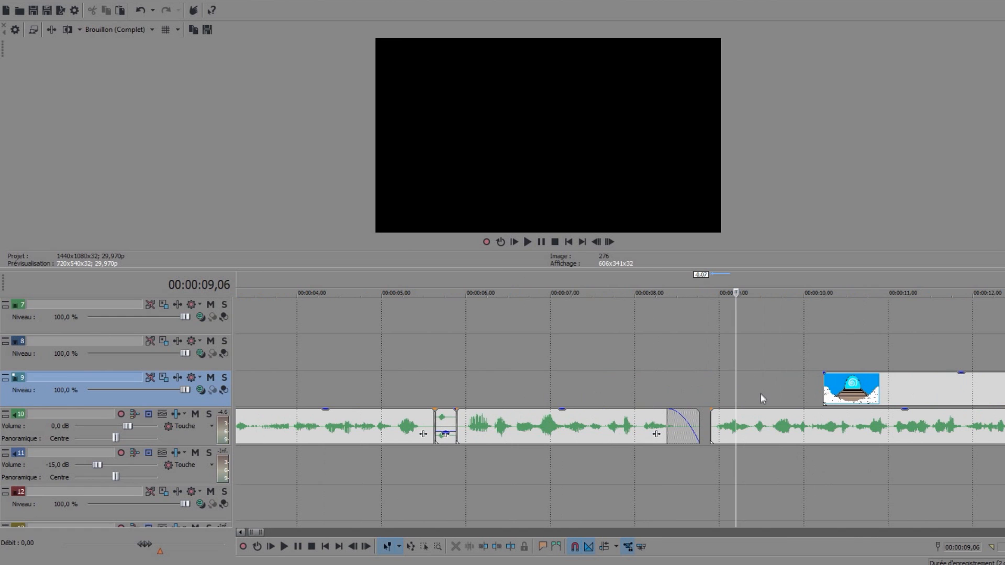
# Move the portal scene clip on track 9 to about 00:00:01,15 and the empty meadow clip to track 8 at about 00:00:11.
pyautogui.scroll(-3, 760, 396)
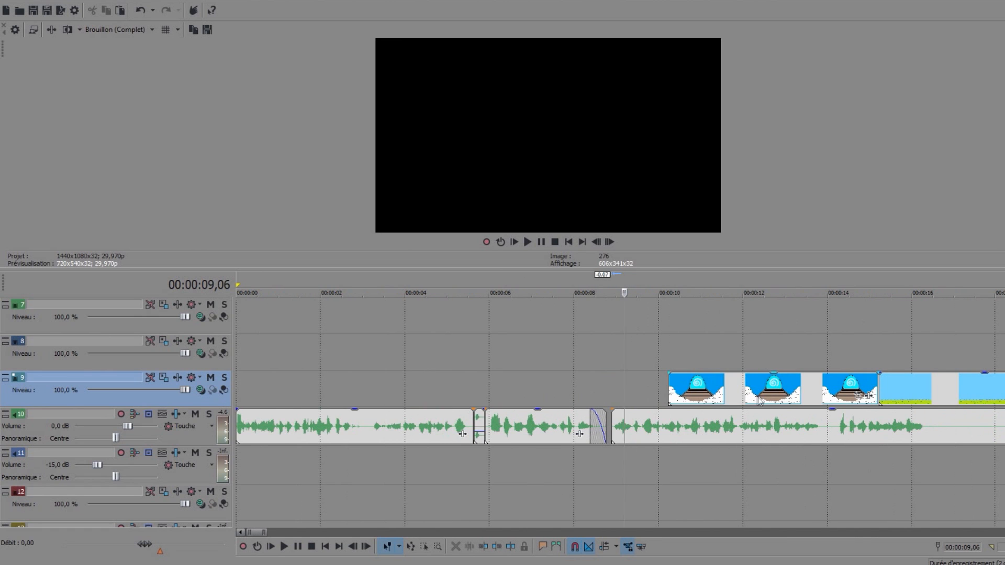
pyautogui.moveTo(743, 395); pyautogui.dragTo(533, 383)
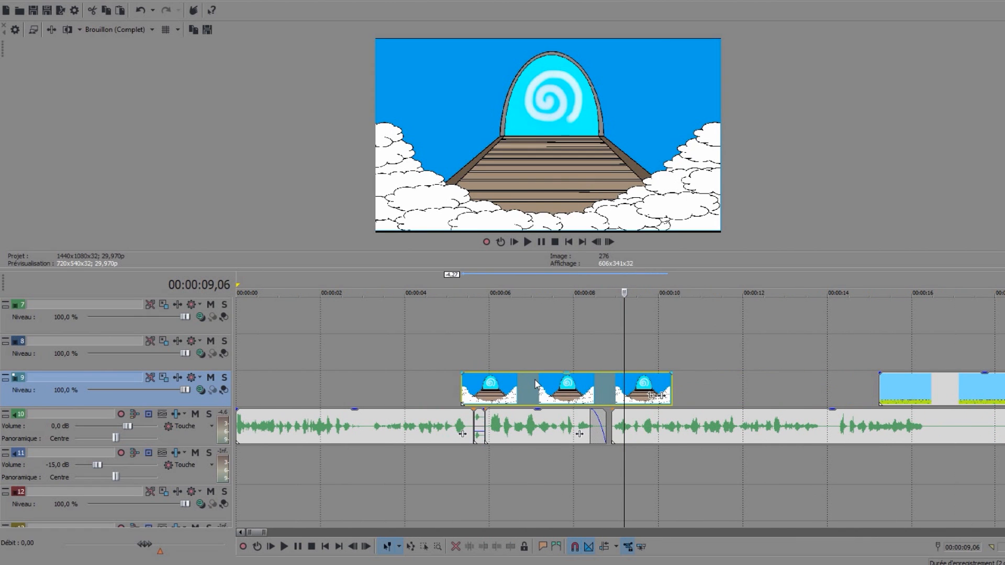
pyautogui.click(476, 369)
pyautogui.scroll(-2, 477, 367)
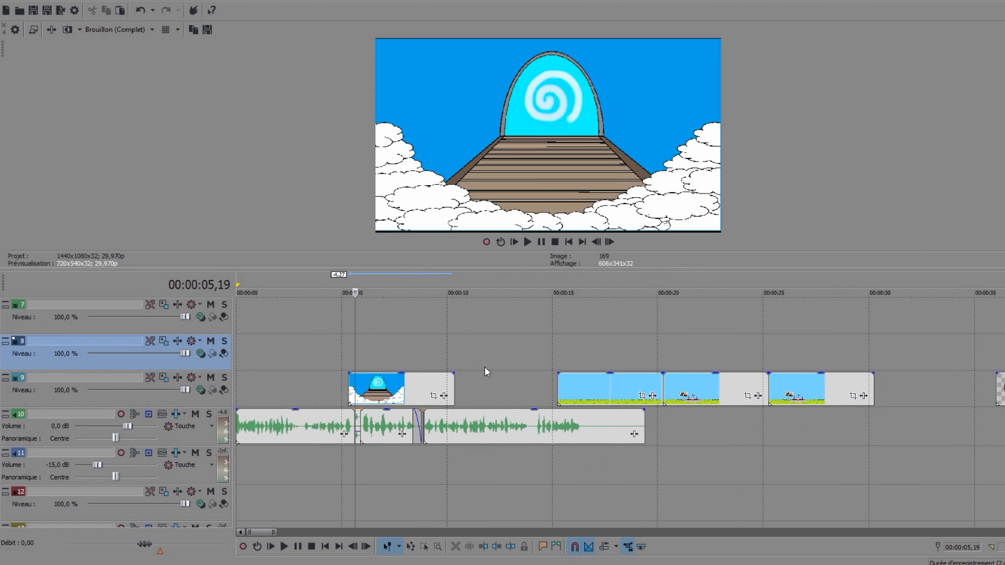
pyautogui.moveTo(401, 381); pyautogui.dragTo(419, 383)
pyautogui.moveTo(608, 390); pyautogui.dragTo(527, 346)
pyautogui.moveTo(466, 388); pyautogui.dragTo(373, 385)
pyautogui.click(461, 389)
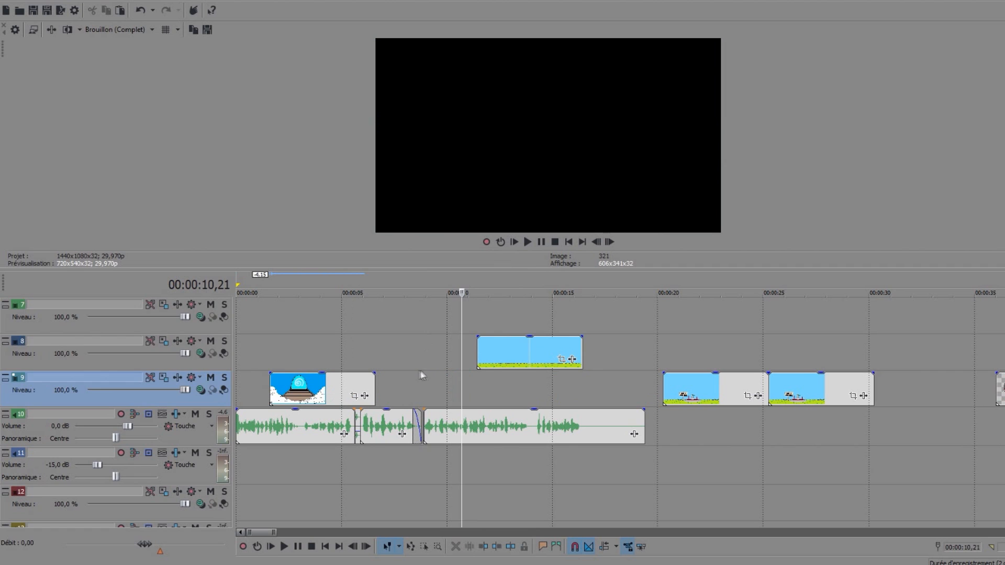
# Play back the last voice segment, cut out its silence from 00:00:13,26 to 00:00:14,09, and close the gap.
pyautogui.click(422, 362)
pyautogui.click(527, 242)
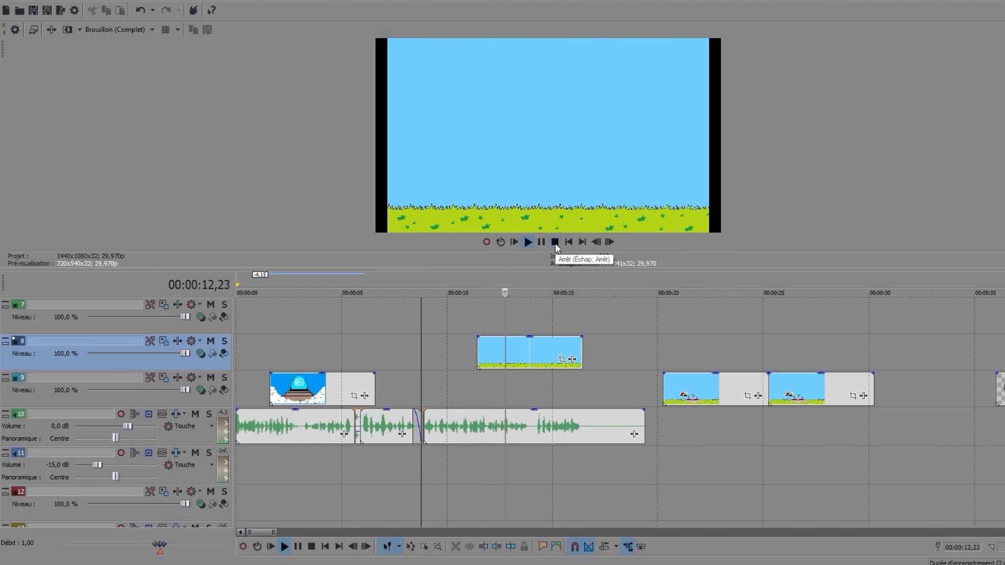
pyautogui.click(529, 428)
pyautogui.scroll(10, 529, 428)
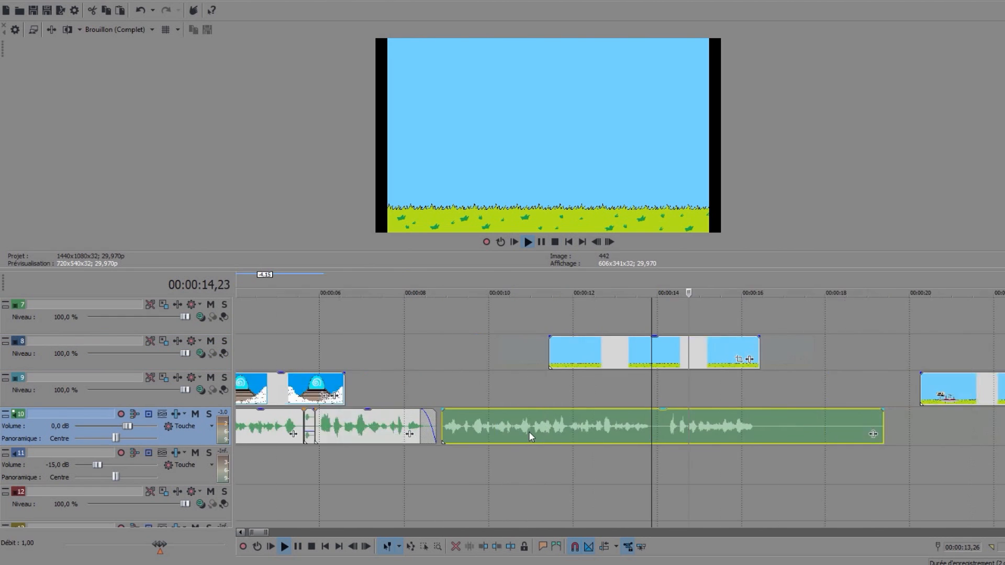
pyautogui.press('s')
pyautogui.click(725, 436)
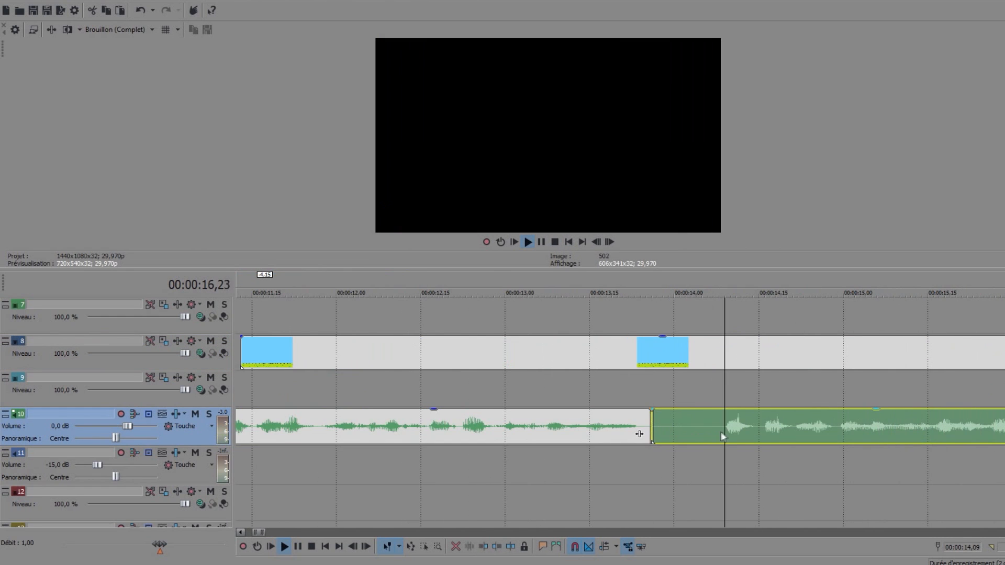
pyautogui.press('s')
pyautogui.click(691, 429)
pyautogui.press('Delete')
pyautogui.click(555, 243)
pyautogui.moveTo(732, 425); pyautogui.dragTo(658, 429)
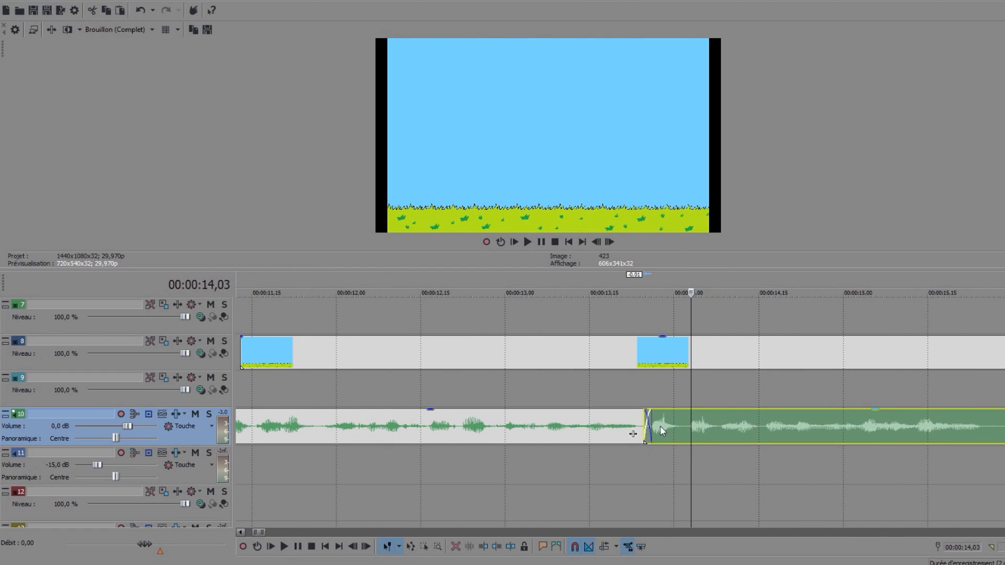
# Play across the new voice join and remove the overlap so the two segments on track 10 meet edge to edge.
pyautogui.click(584, 390)
pyautogui.click(525, 242)
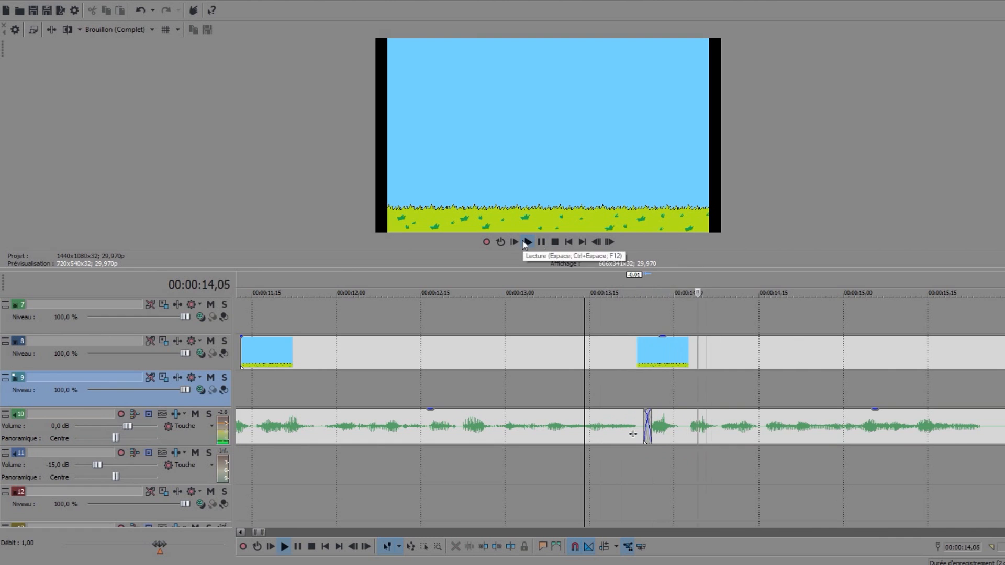
pyautogui.scroll(-2, 555, 427)
pyautogui.click(602, 432)
pyautogui.moveTo(602, 432); pyautogui.dragTo(605, 433)
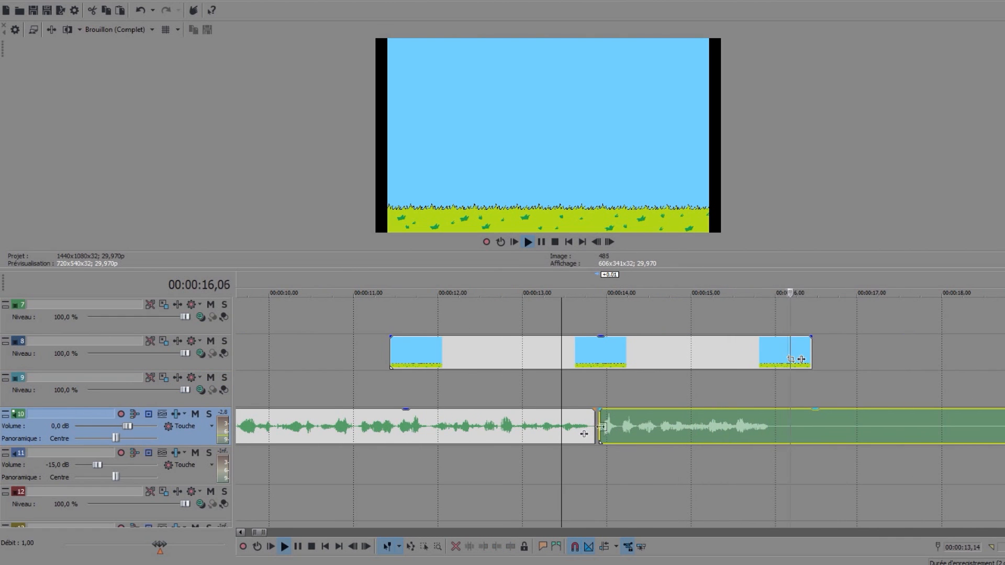
pyautogui.click(589, 433)
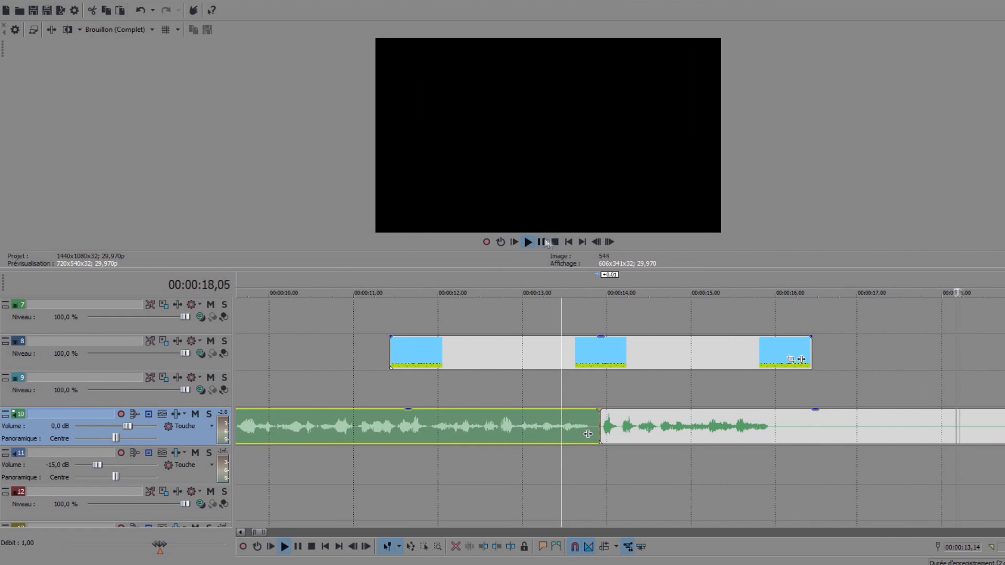
pyautogui.press('space')
# Split off and delete the silent tail of the last voice segment, and trim its end to where the speech stops.
pyautogui.click(773, 428)
pyautogui.press('s')
pyautogui.click(809, 430)
pyautogui.press('Delete')
pyautogui.moveTo(772, 426); pyautogui.dragTo(767, 426)
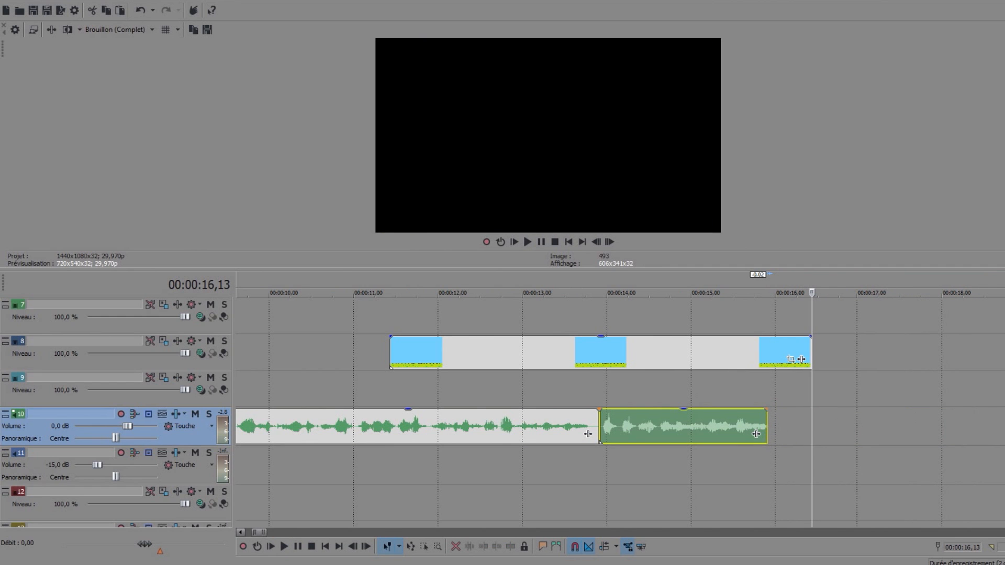
# Move the displaced audio clip on track 11 back to the start of the timeline, beneath the voice segments.
pyautogui.scroll(-2, 885, 423)
pyautogui.scroll(-10, 885, 423)
pyautogui.moveTo(838, 399); pyautogui.dragTo(287, 394)
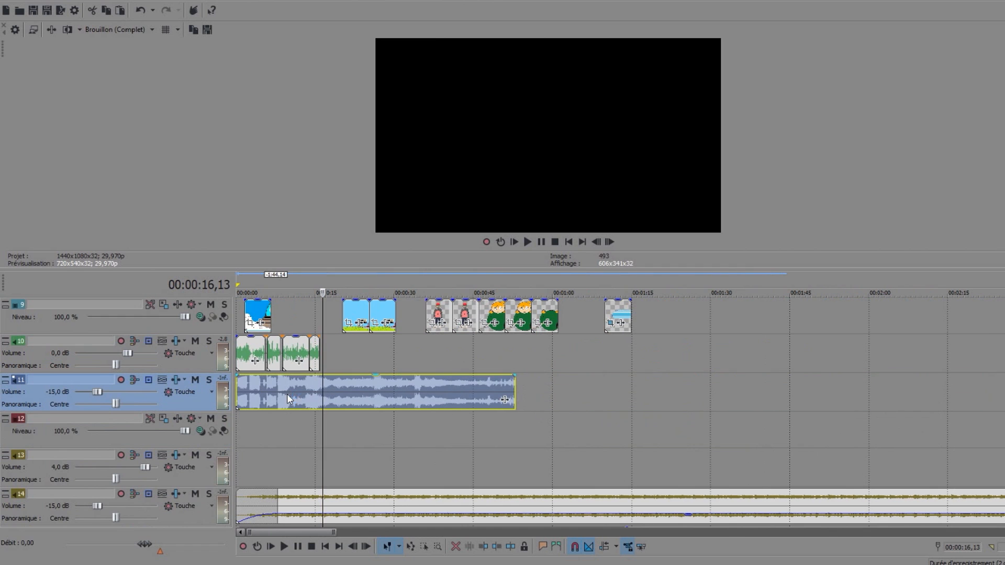
# Move the audio clip on track 11 to start with the third voice segment at 00:00:08,23, and play back the timeline.
pyautogui.click(320, 403)
pyautogui.scroll(-1, 325, 402)
pyautogui.scroll(4, 336, 400)
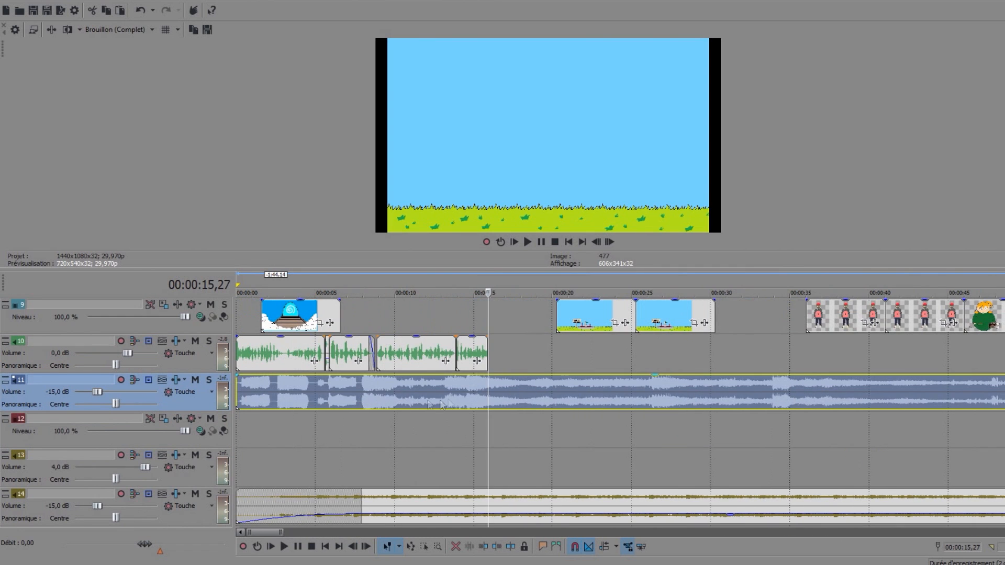
pyautogui.click(315, 394)
pyautogui.click(277, 394)
pyautogui.click(569, 242)
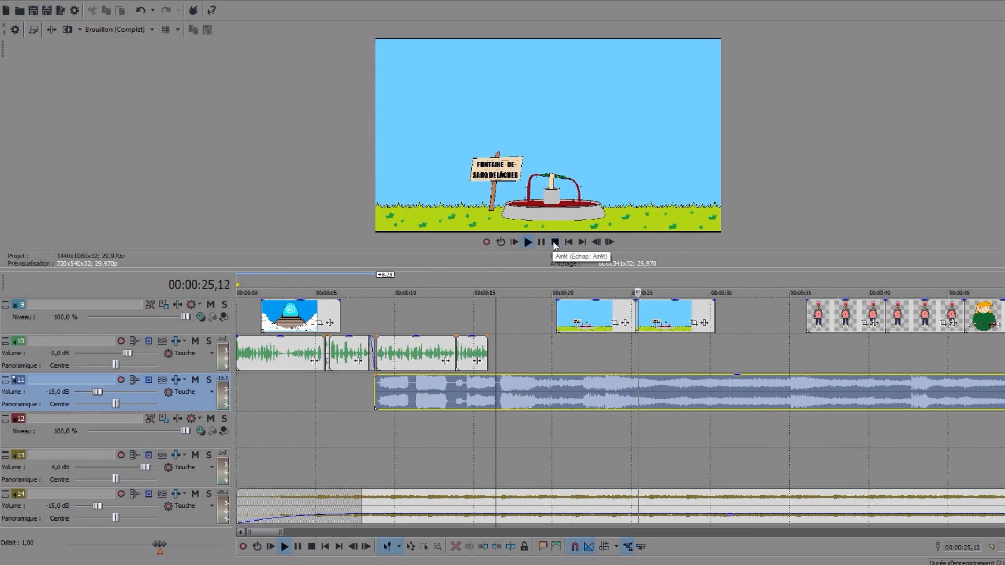
pyautogui.click(554, 242)
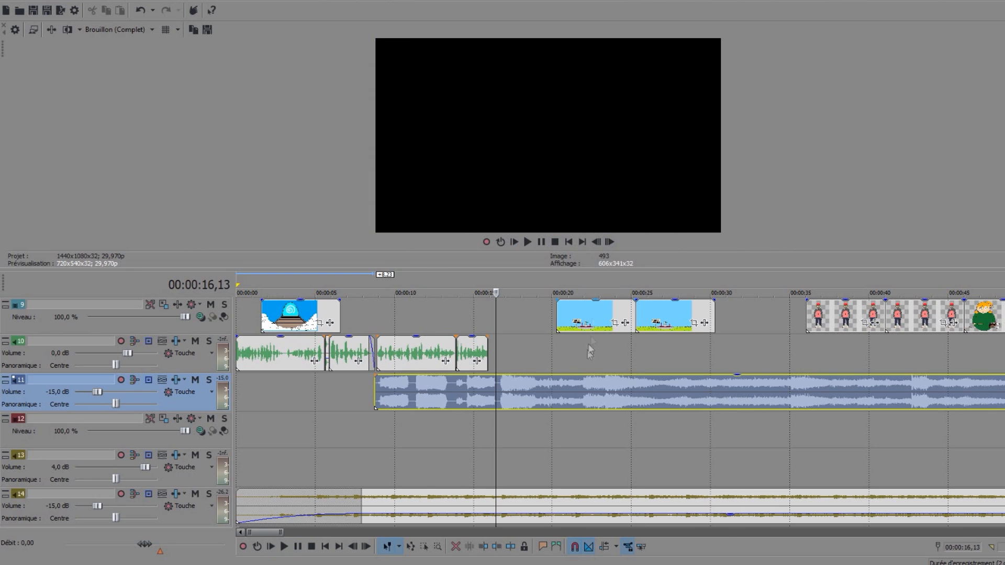
# Slide the audio clip on track 11 later by 1,20 seconds and shift it back toward the start of the third voice segment.
pyautogui.click(374, 325)
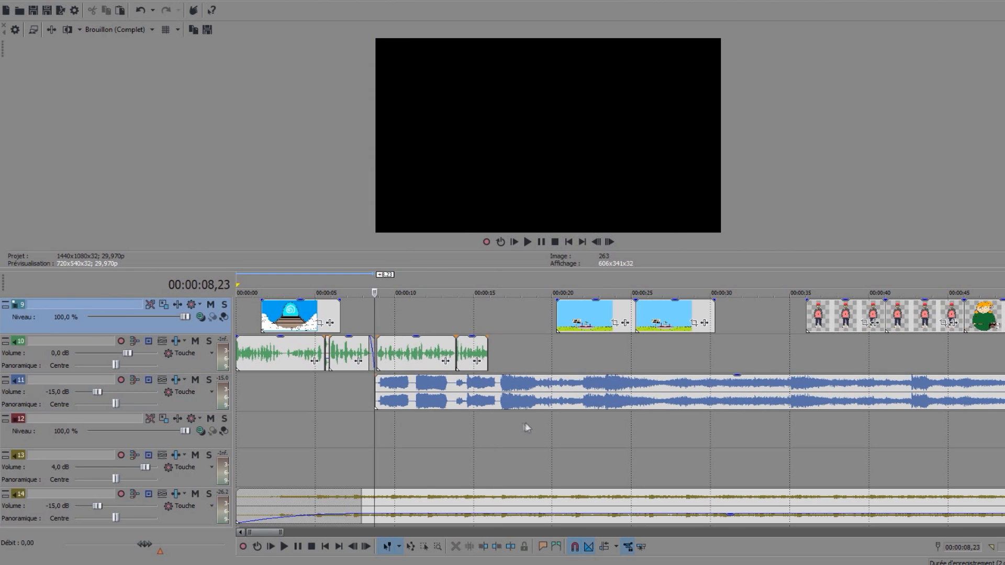
pyautogui.moveTo(469, 401); pyautogui.dragTo(522, 342)
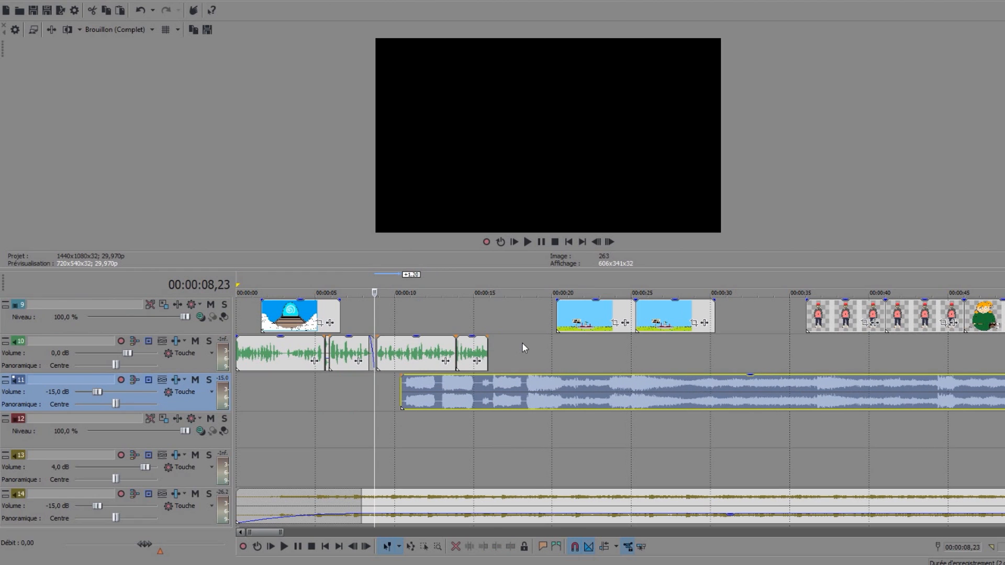
pyautogui.moveTo(453, 397); pyautogui.dragTo(425, 393)
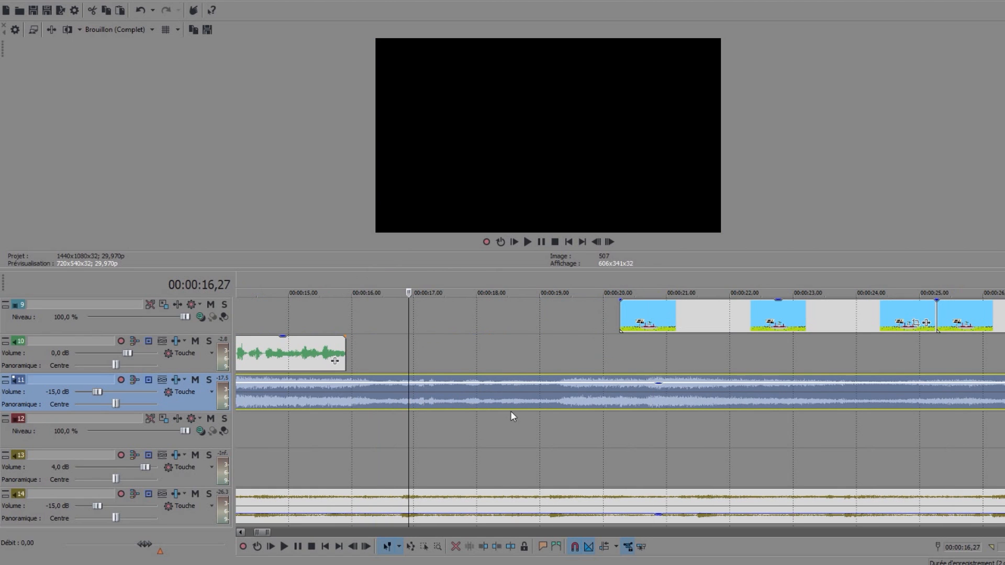
# Cut out the section of the track 11 audio from 00:00:16,27 to 00:00:18,01 and close the gap with a crossfade.
pyautogui.press('s')
pyautogui.click(515, 400)
pyautogui.press('s')
pyautogui.click(478, 398)
pyautogui.press('Delete')
pyautogui.moveTo(408, 392); pyautogui.dragTo(420, 392)
pyautogui.moveTo(525, 395); pyautogui.dragTo(400, 392)
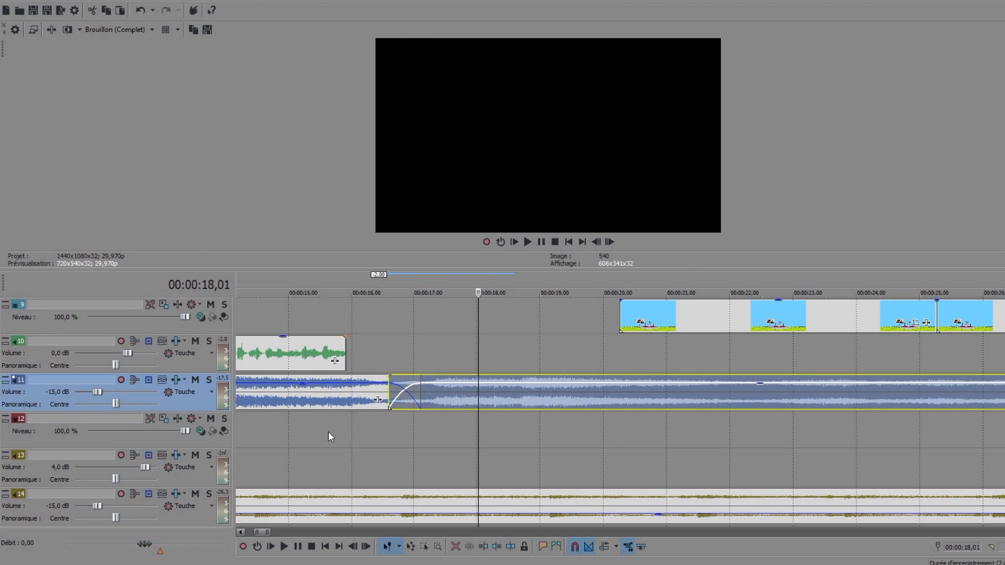
# Play across the new join on track 11, trim the second audio segment's start and move the segment 0,09 earlier over the first.
pyautogui.click(328, 437)
pyautogui.click(528, 242)
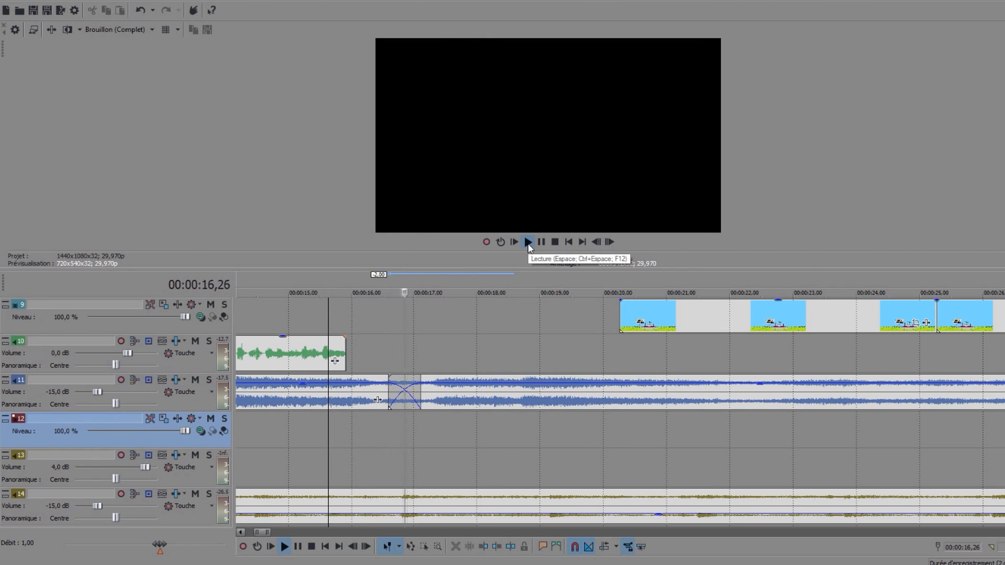
pyautogui.moveTo(389, 393)
pyautogui.mouseDown()
pyautogui.moveTo(405, 398)
pyautogui.moveTo(389, 398)
pyautogui.mouseUp()
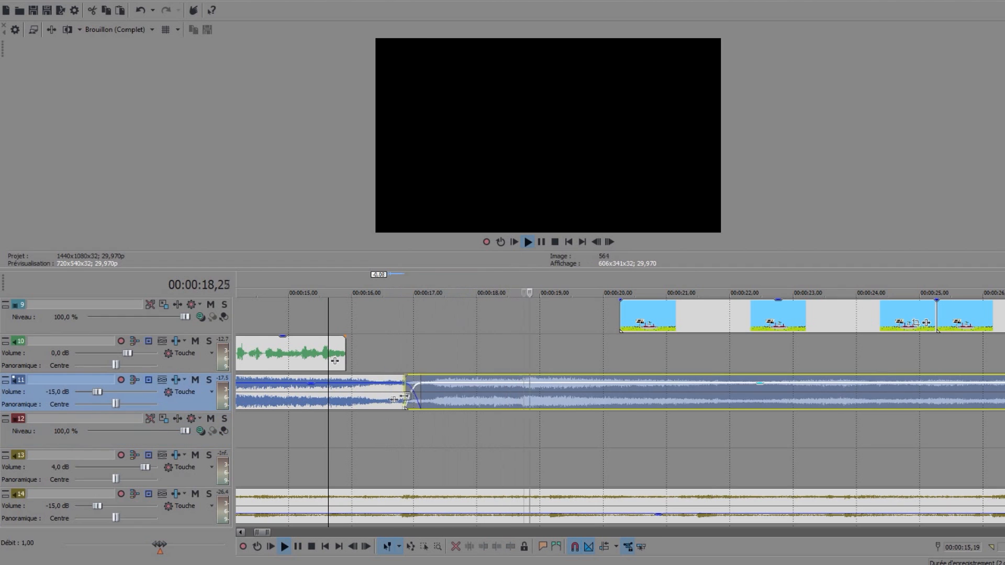
# Play back the adjusted crossfade on track 11 from 00:00:16,00 and stop the playback.
pyautogui.click(350, 428)
pyautogui.click(528, 241)
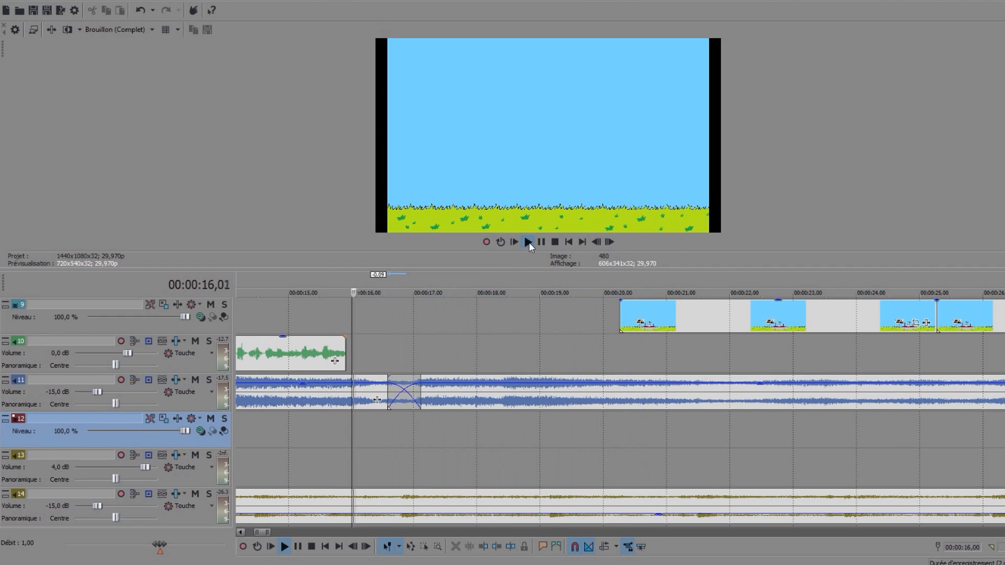
pyautogui.scroll(-3, 514, 456)
pyautogui.scroll(-3, 514, 457)
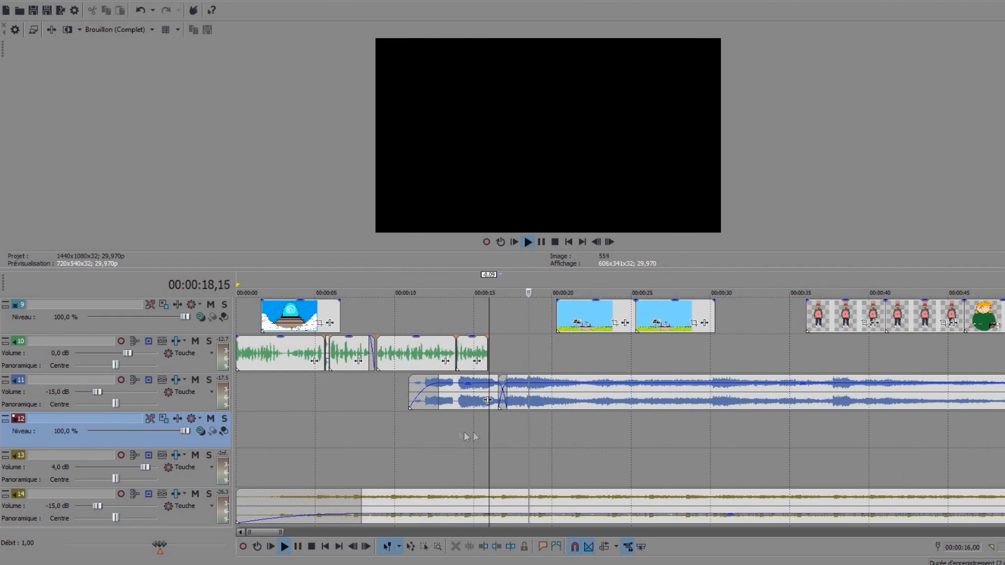
pyautogui.click(555, 243)
# Select both audio segments on track 11 and move them 2,04 seconds earlier, to the start of the third voice segment.
pyautogui.click(422, 551)
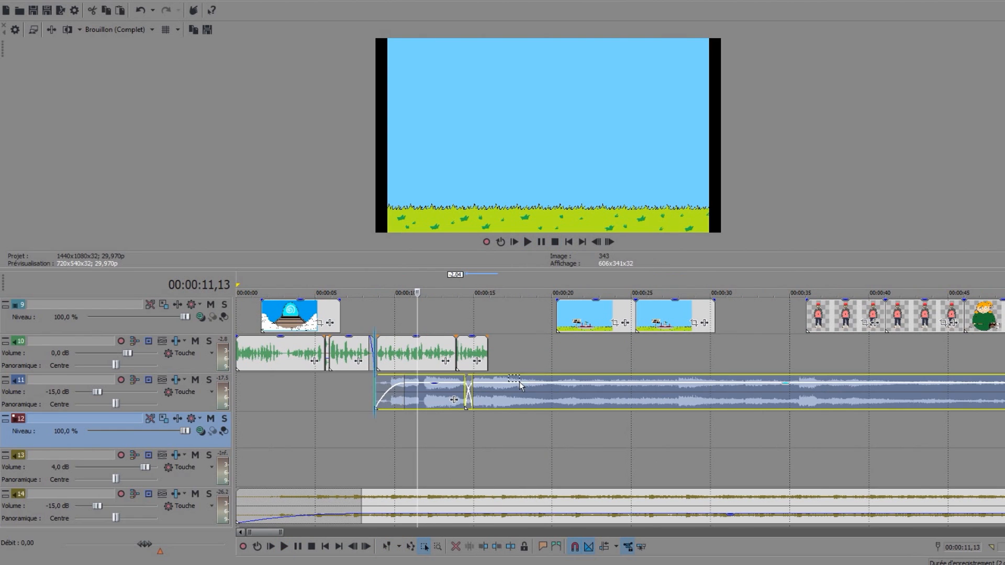
pyautogui.click(495, 423)
pyautogui.click(480, 426)
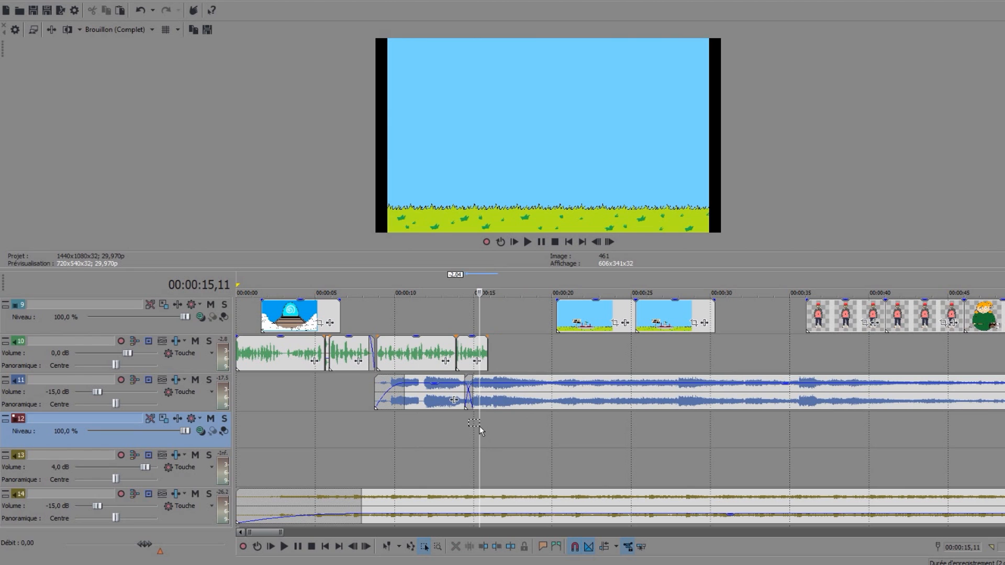
pyautogui.click(493, 424)
pyautogui.click(481, 424)
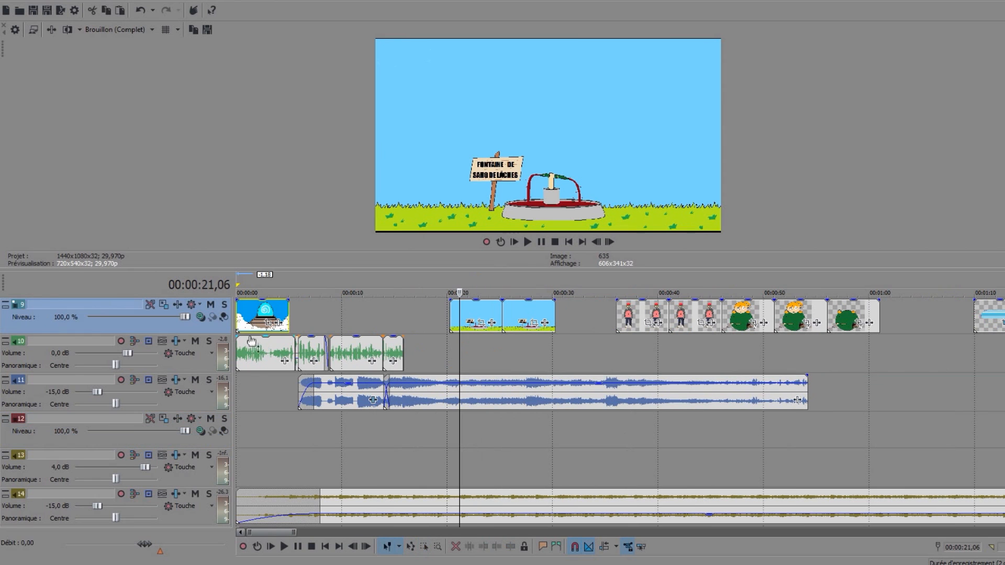
# Select the image, voice and audio clips on tracks 8 to 11 together and shift them 0,27 seconds later.
pyautogui.click(427, 547)
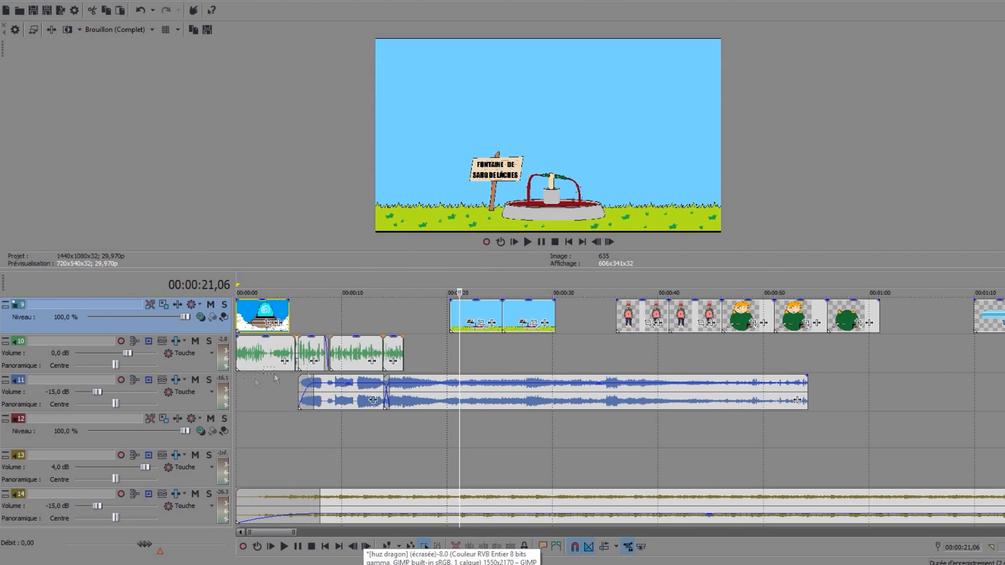
pyautogui.scroll(-3, 437, 414)
pyautogui.moveTo(438, 415); pyautogui.dragTo(195, 191)
pyautogui.scroll(-5, 741, 381)
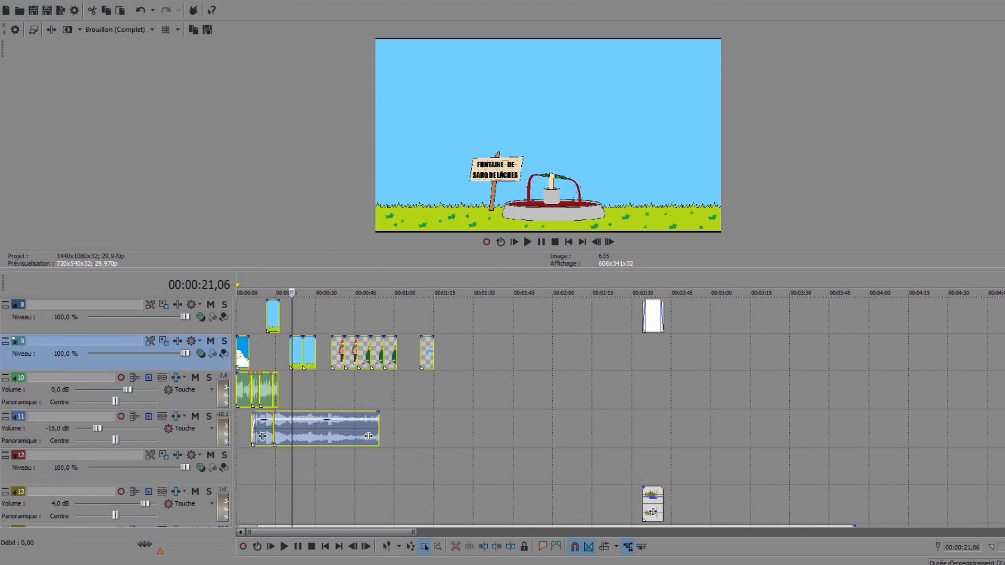
pyautogui.scroll(6, 530, 381)
pyautogui.moveTo(265, 396); pyautogui.dragTo(284, 400)
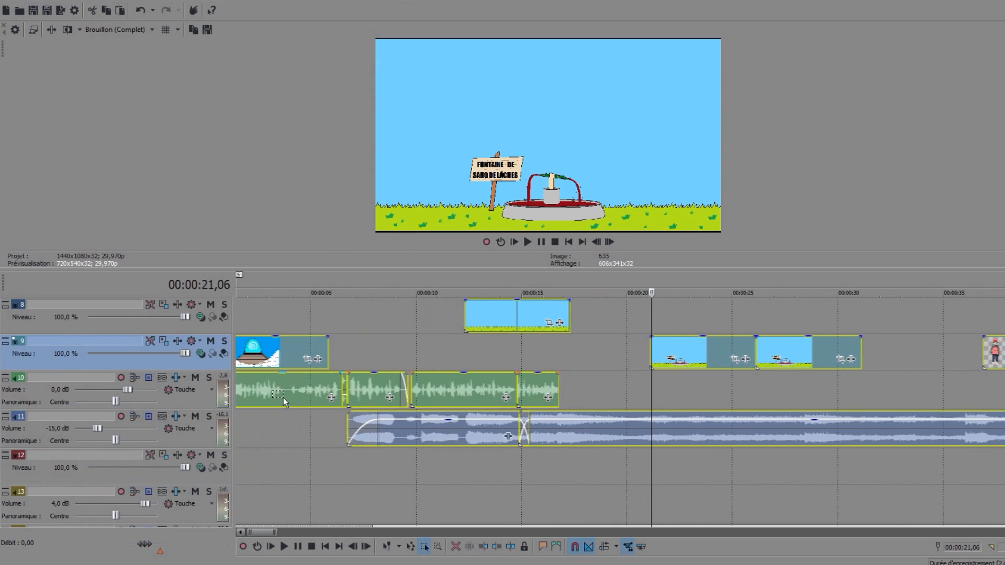
pyautogui.click(281, 435)
pyautogui.scroll(-3, 316, 419)
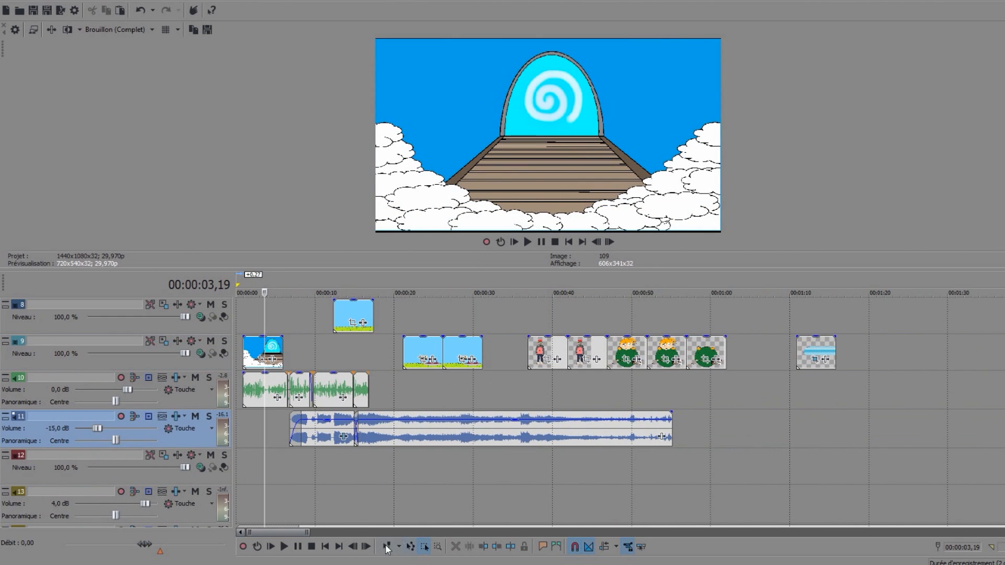
# Move the portal scene image on track 9 back by 0,27 seconds to the start of the timeline.
pyautogui.scroll(3, 263, 437)
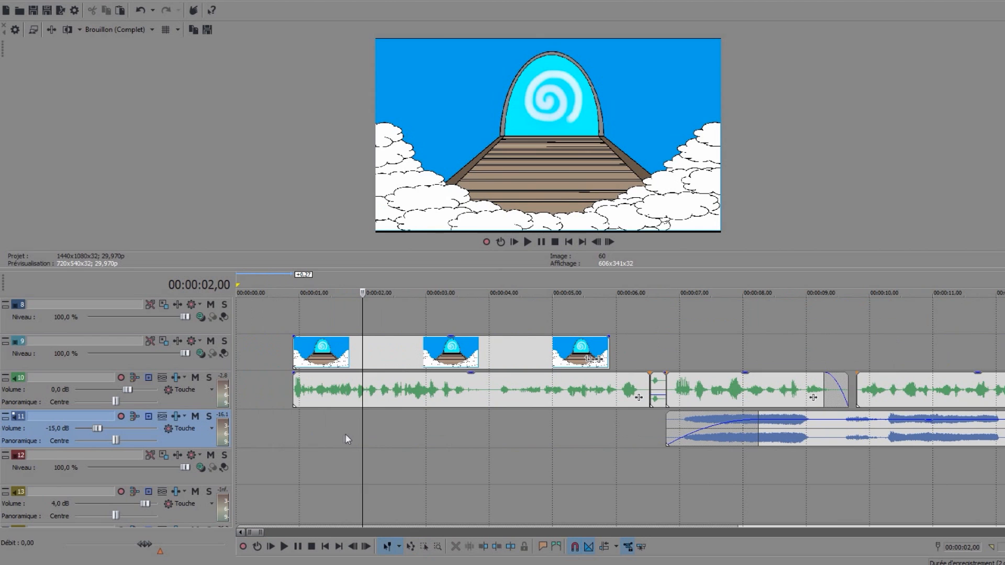
pyautogui.click(303, 442)
pyautogui.moveTo(347, 356); pyautogui.dragTo(268, 357)
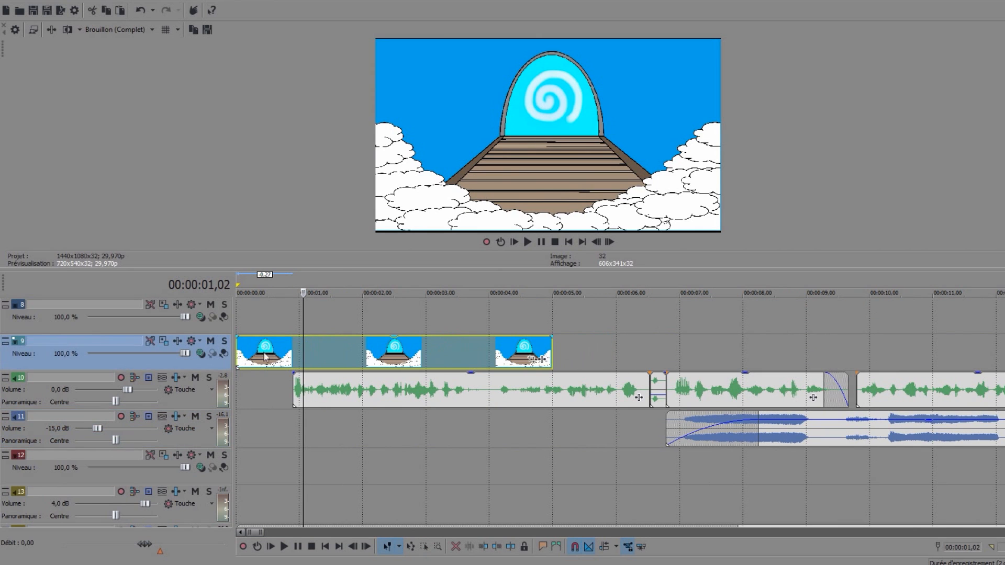
pyautogui.click(241, 312)
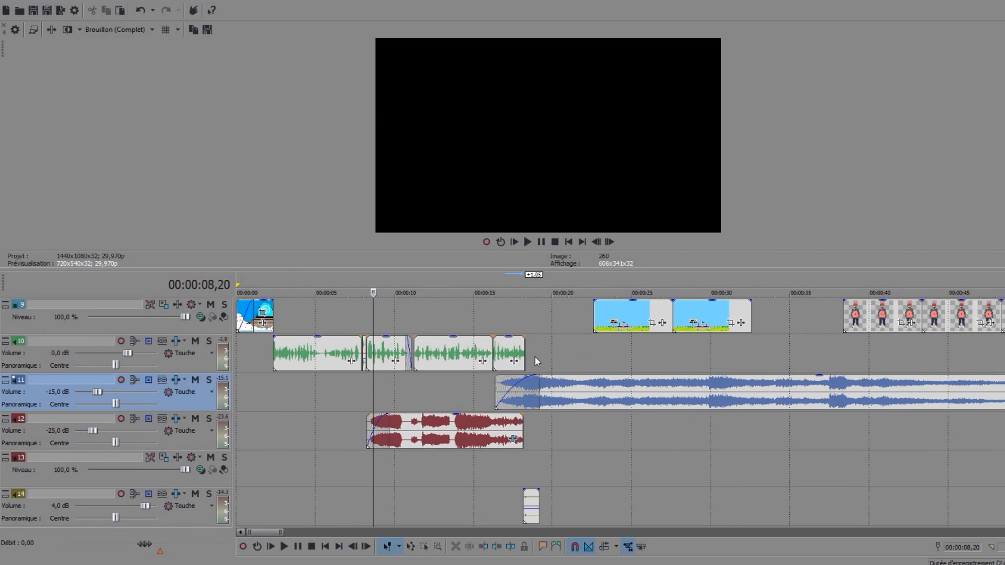
# Place the cursor near the end of the voice track and switch back from the Action! recorder to the VEGAS Pro project.
pyautogui.click(535, 353)
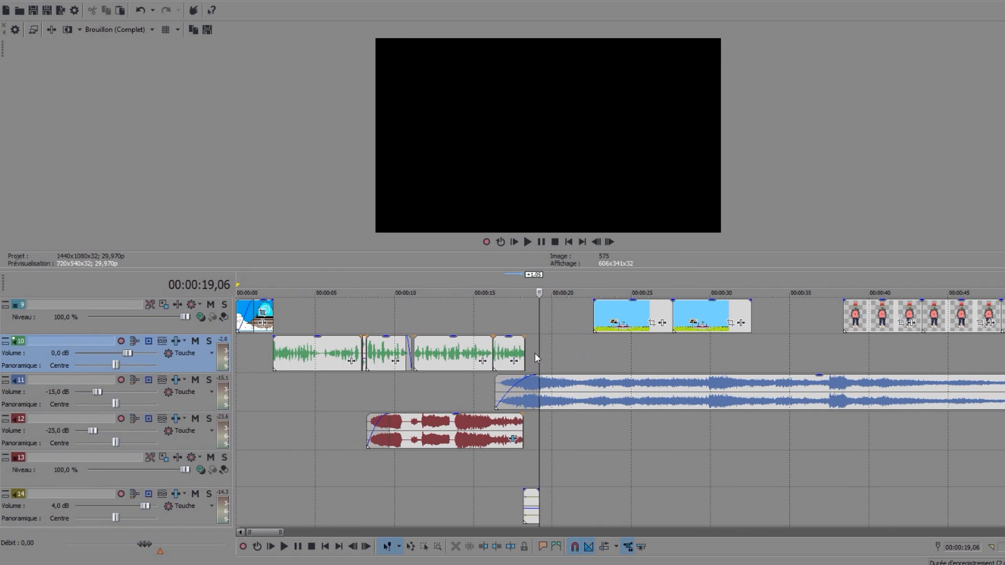
pyautogui.click(513, 317)
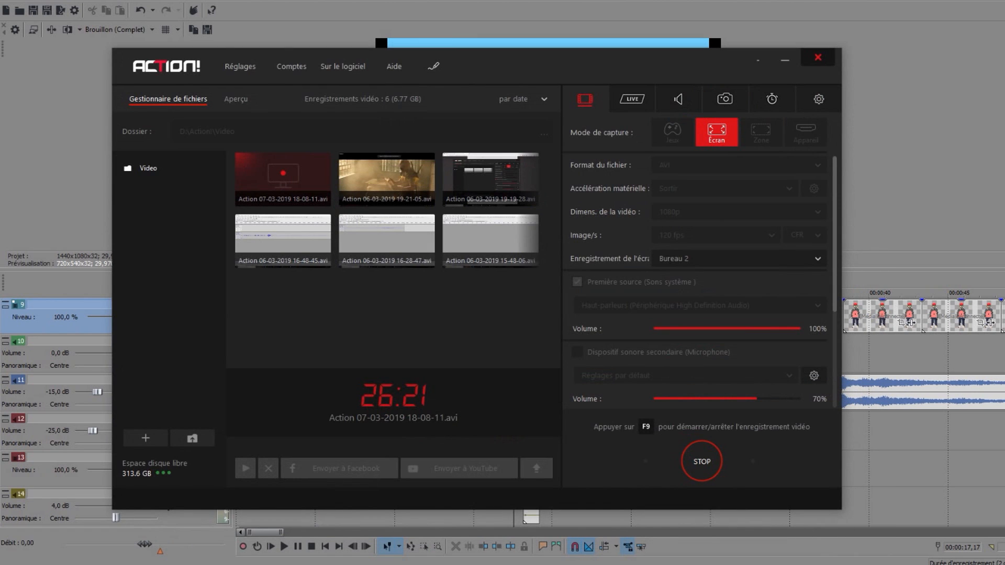
pyautogui.moveTo(544, 564)
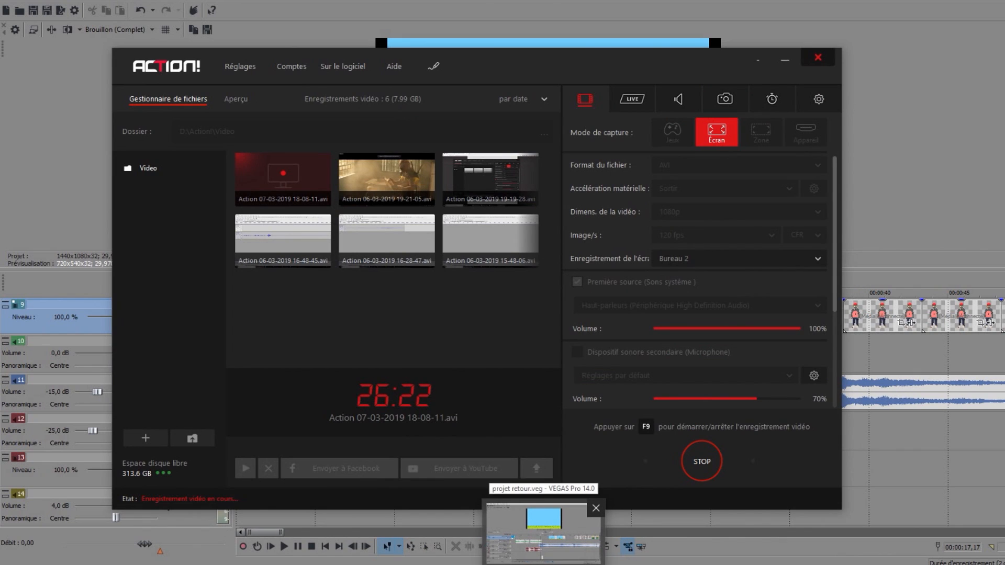
pyautogui.click(544, 540)
# Open the pan/crop settings of the sky and grass background "scene 50 - Copie" and tighten its crop frame from the upper edge.
pyautogui.click(495, 319)
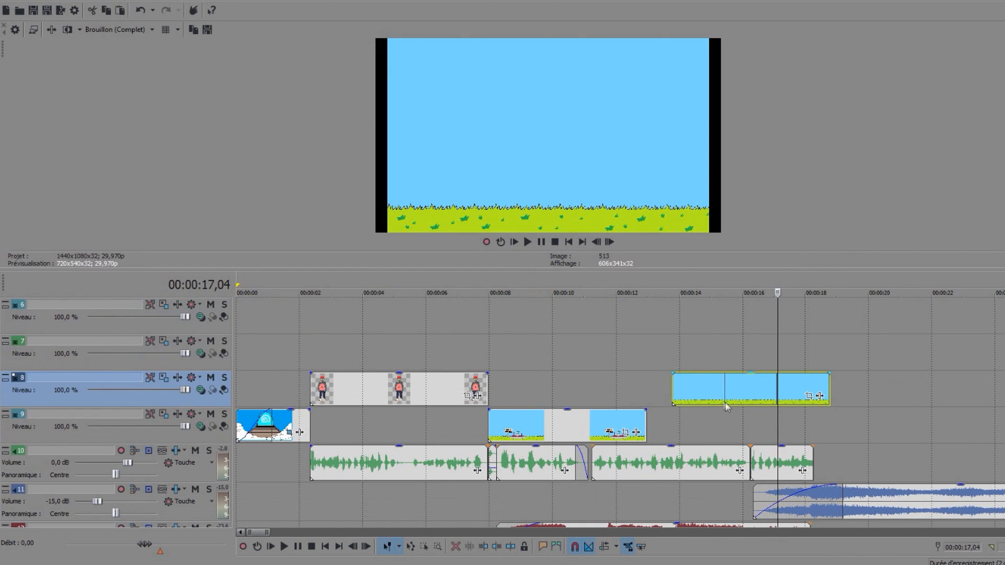
pyautogui.click(809, 398)
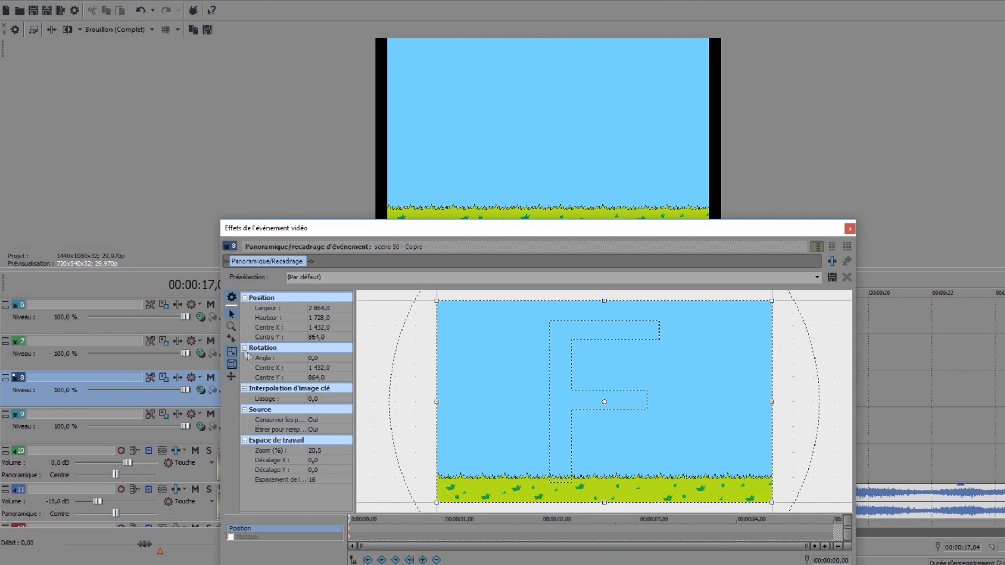
pyautogui.moveTo(457, 297); pyautogui.dragTo(460, 316)
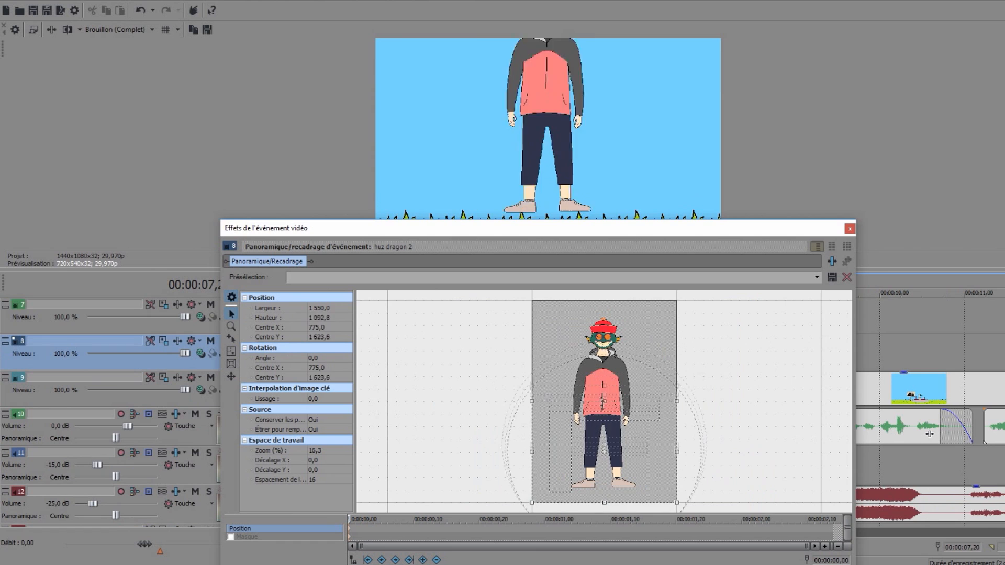
# Crop the huz dragon 2 image to the character's head and hood, with a frame 767,1 wide and 431,8 high.
pyautogui.moveTo(602, 403); pyautogui.dragTo(598, 418)
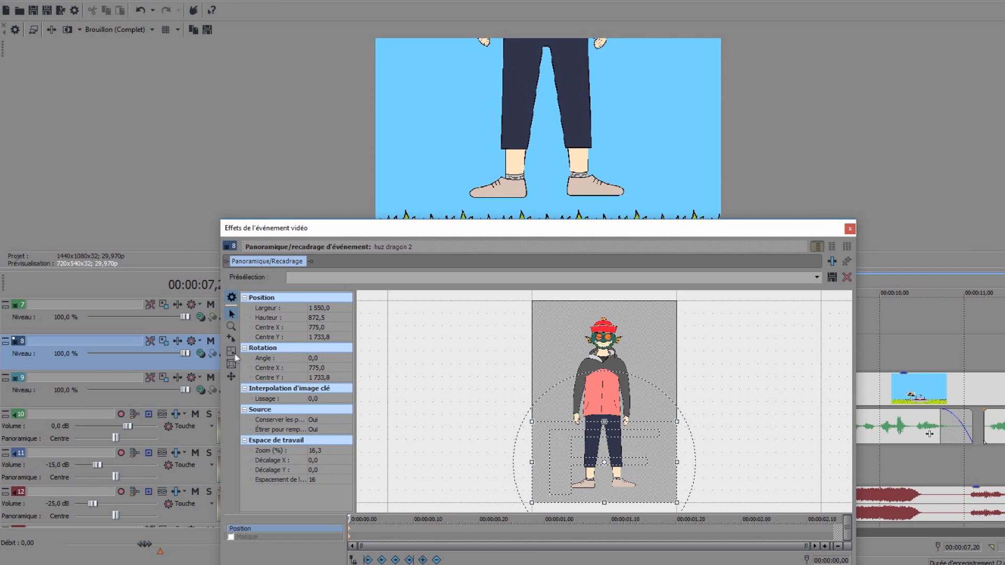
pyautogui.moveTo(676, 423); pyautogui.dragTo(620, 355)
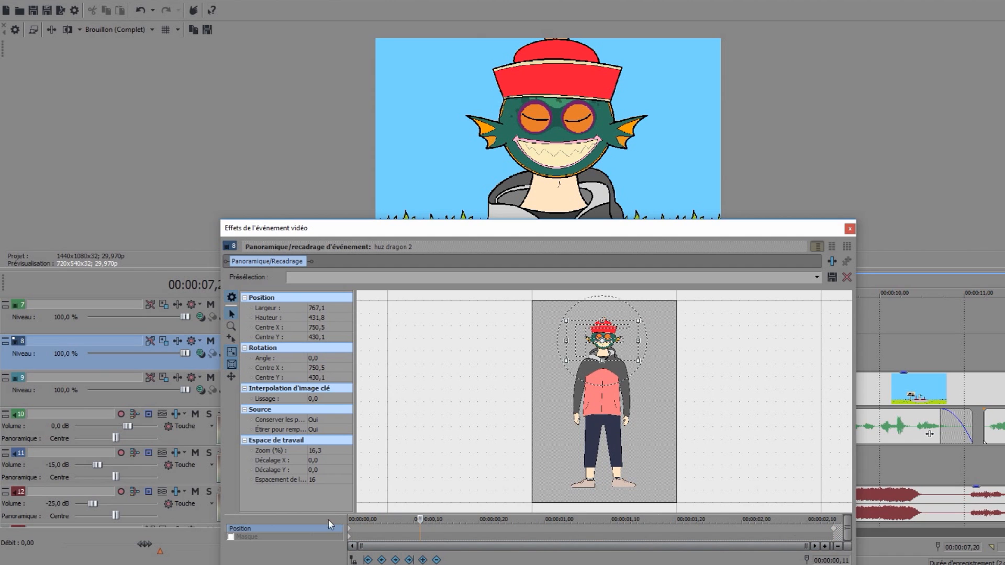
# Recentre the crop frame on the character's face in the huz dragon 2 image, at X 768,4 and Y 428,6.
pyautogui.click(356, 531)
pyautogui.scroll(1, 691, 337)
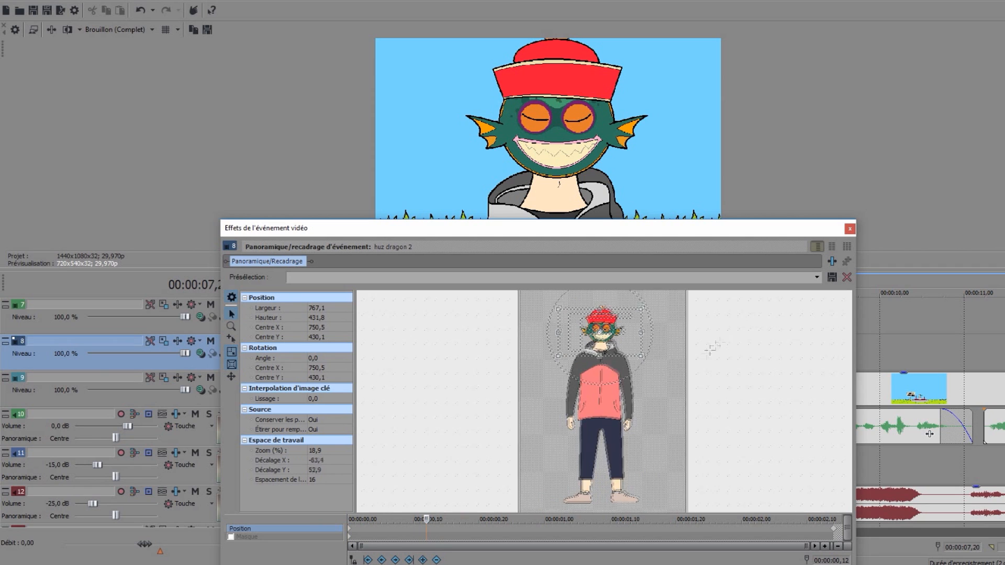
pyautogui.scroll(2, 696, 361)
pyautogui.scroll(7, 679, 386)
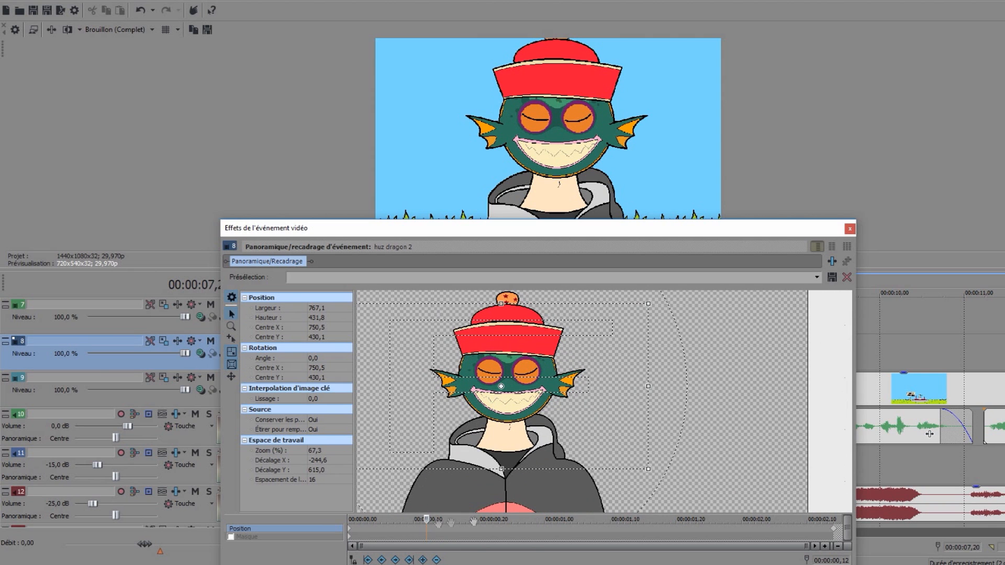
pyautogui.moveTo(553, 417); pyautogui.dragTo(556, 414)
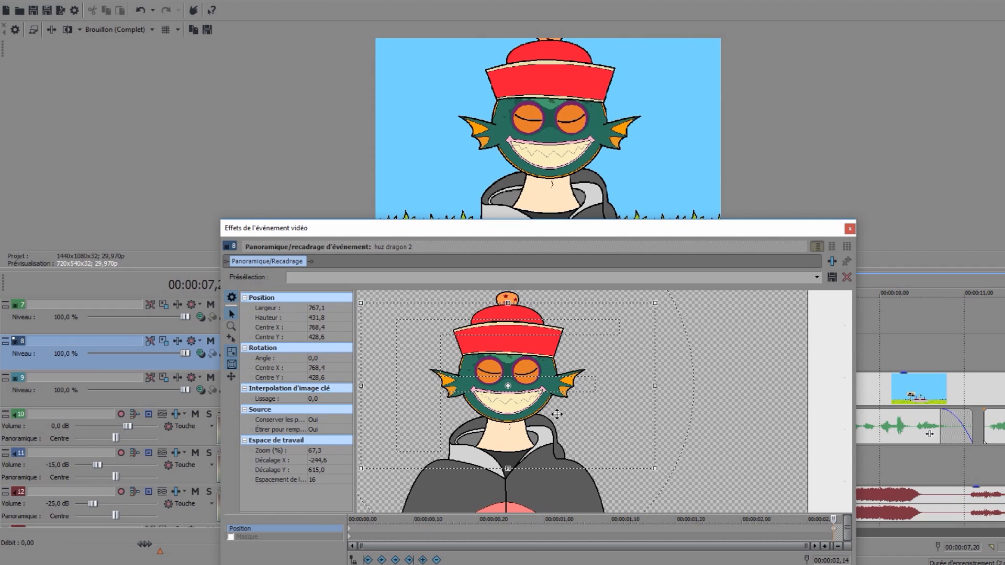
# Fine-tune the crop frame's horizontal position around the character's face and check the framing along the crop timeline.
pyautogui.click(375, 530)
pyautogui.moveTo(461, 434); pyautogui.dragTo(459, 430)
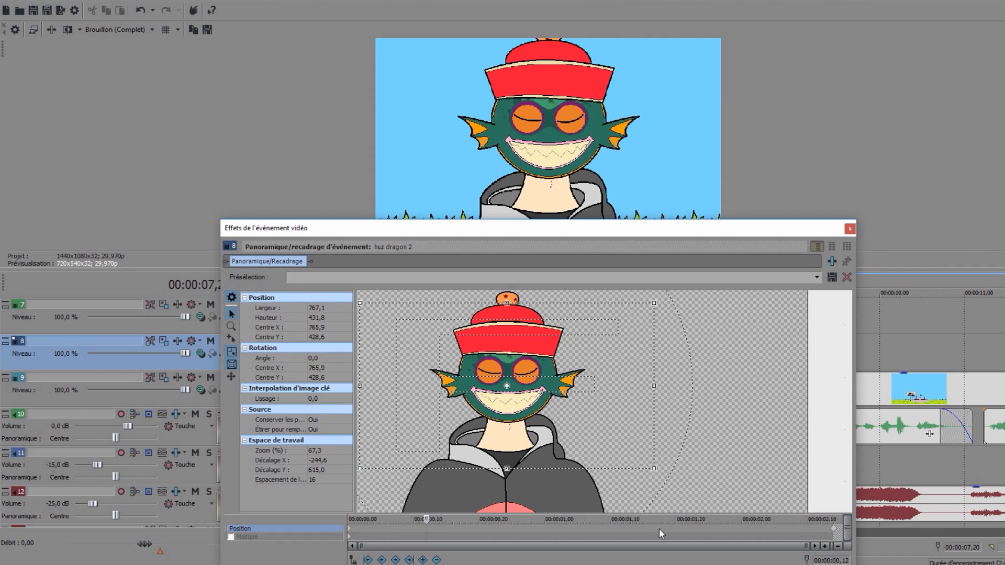
pyautogui.moveTo(462, 387); pyautogui.dragTo(465, 386)
pyautogui.click(495, 528)
pyautogui.click(564, 528)
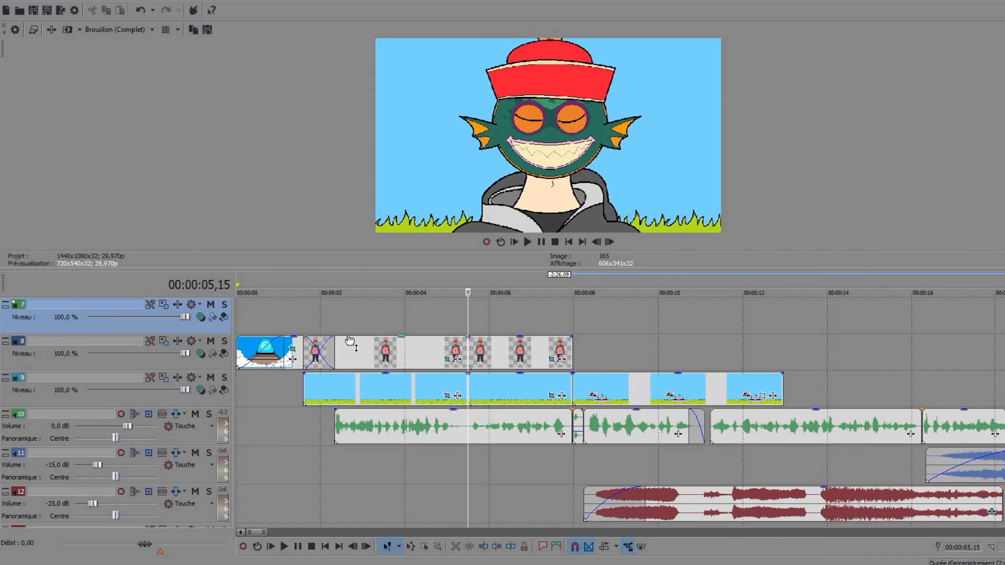
# Play back the character scene from about 00:00:02 through the face close-up to check the framing against the voice.
pyautogui.click(309, 320)
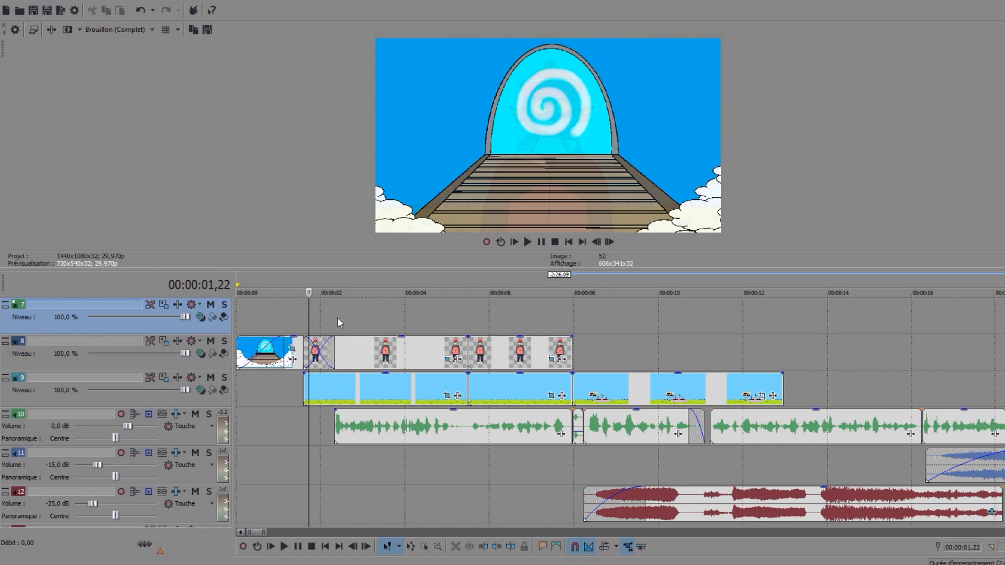
pyautogui.click(331, 326)
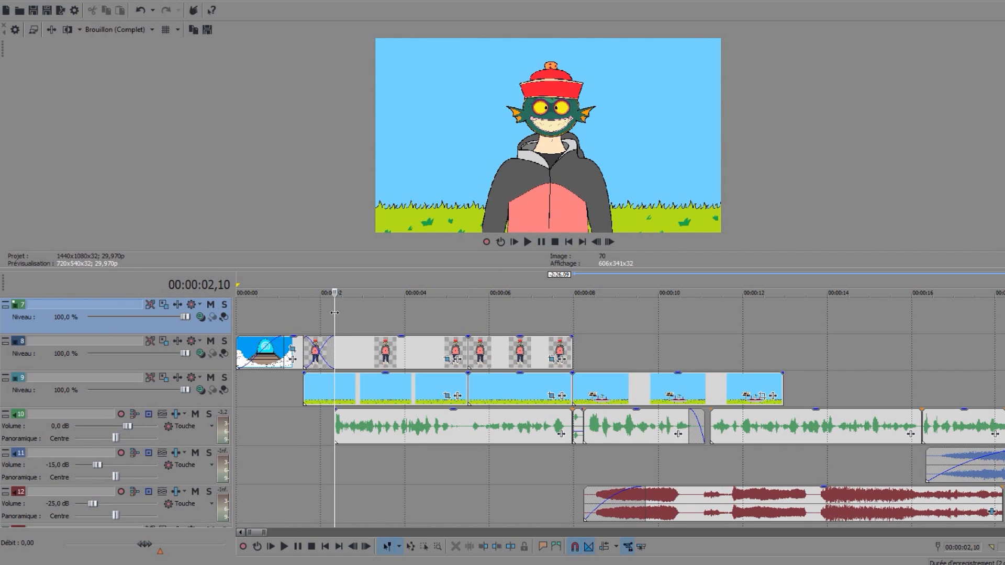
pyautogui.click(468, 318)
pyautogui.moveTo(469, 318); pyautogui.dragTo(339, 328)
pyautogui.click(527, 242)
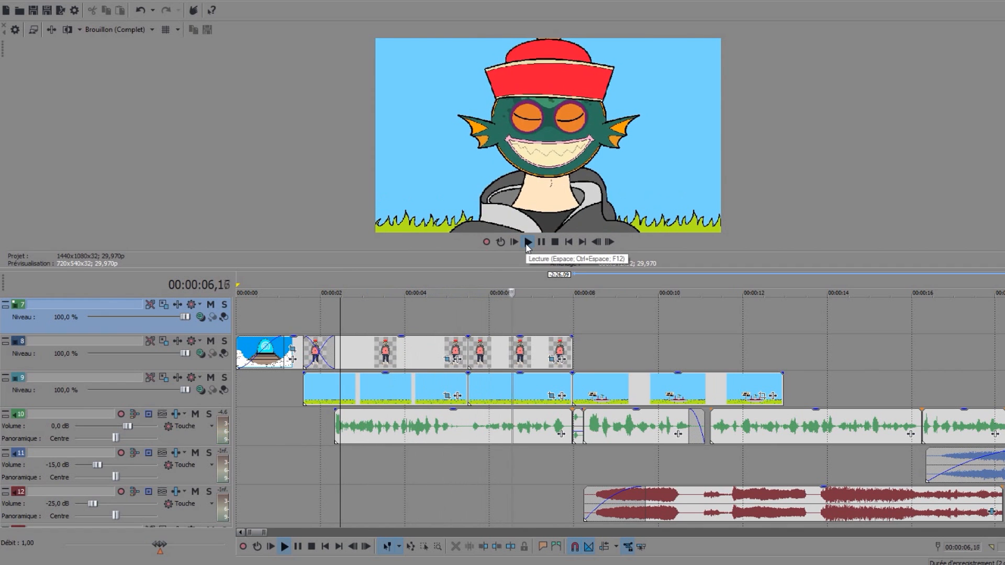
pyautogui.click(541, 243)
pyautogui.click(540, 242)
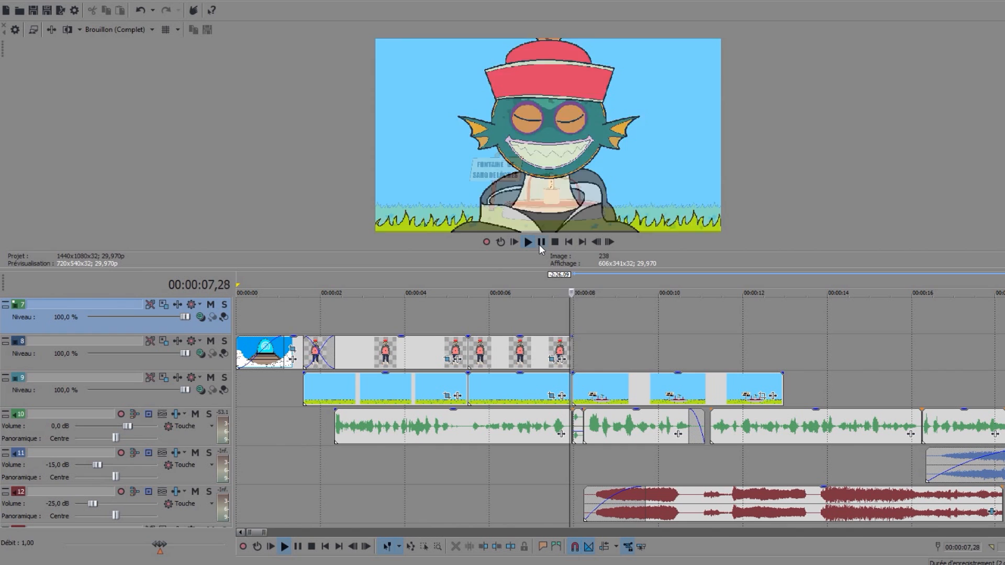
# Open the pan/crop settings of the close-up huz dragon 2 image, examine the last keyframes and close the settings.
pyautogui.click(553, 355)
pyautogui.click(552, 359)
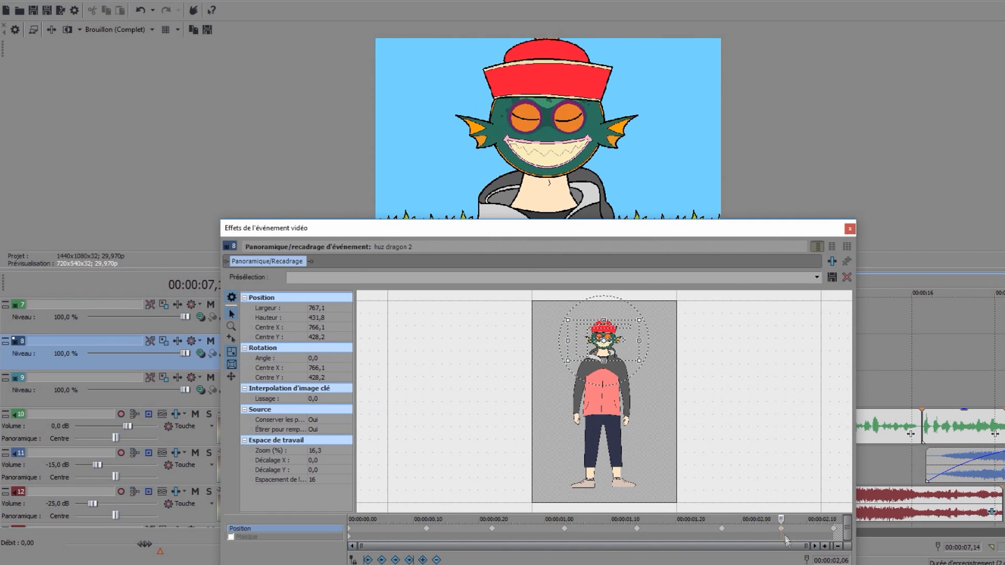
pyautogui.moveTo(885, 536); pyautogui.dragTo(936, 537)
pyautogui.click(850, 228)
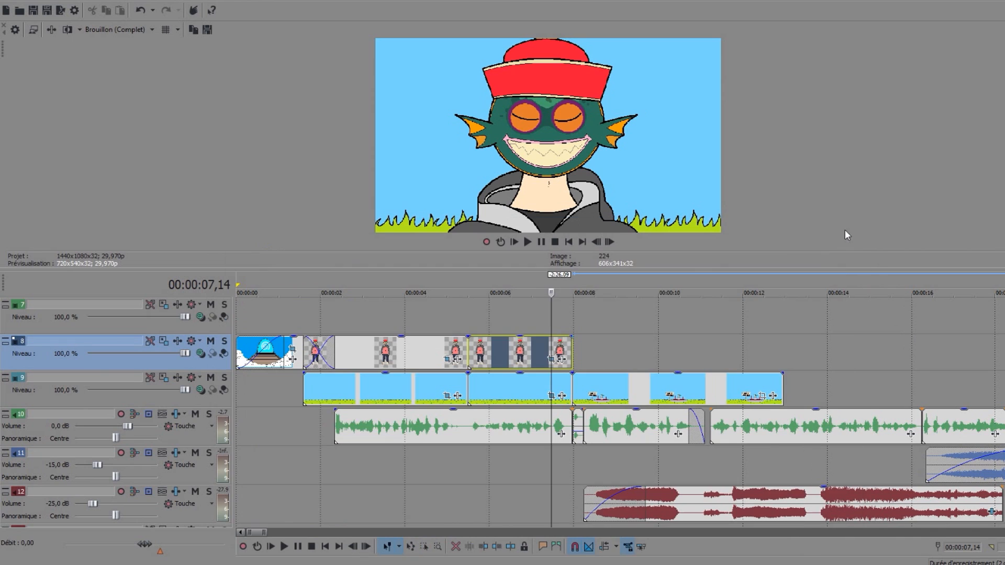
# Play back the cut from the face close-up to the fountain scene, starting just before 00:00:07.
pyautogui.click(561, 321)
pyautogui.scroll(3, 596, 324)
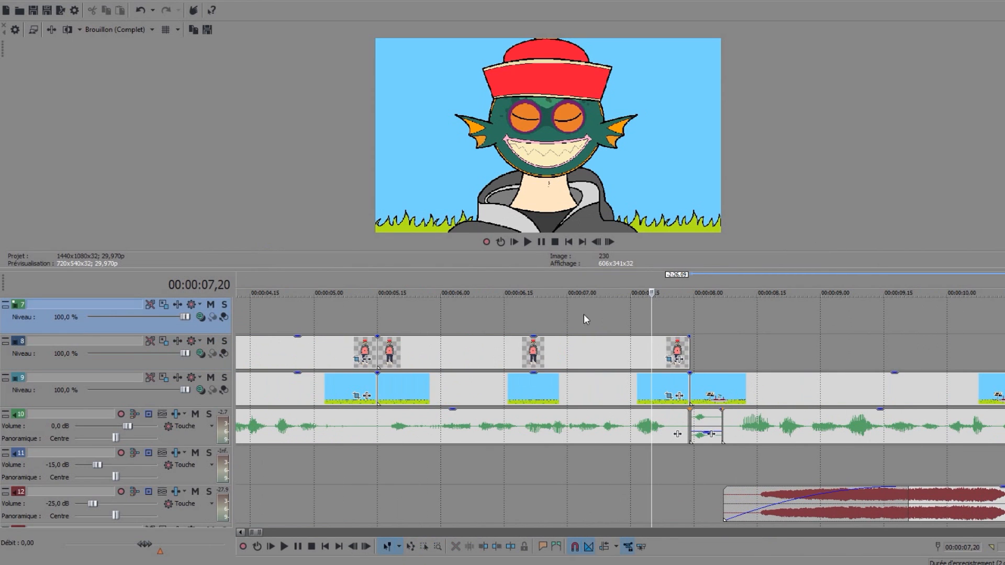
pyautogui.click(563, 331)
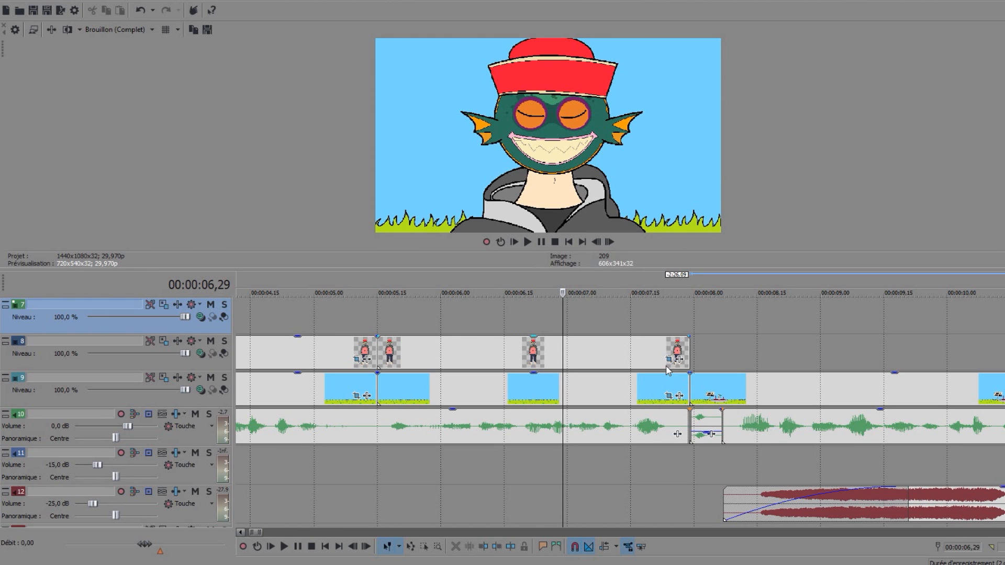
pyautogui.moveTo(492, 286)
pyautogui.mouseDown()
pyautogui.moveTo(504, 286)
pyautogui.moveTo(492, 285)
pyautogui.mouseUp()
pyautogui.click(579, 316)
pyautogui.click(528, 242)
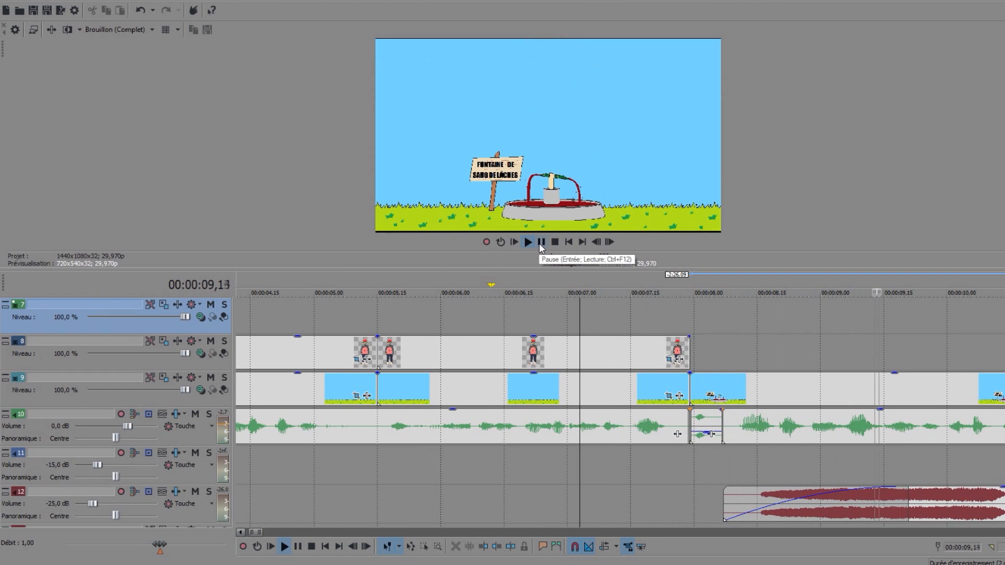
pyautogui.click(541, 243)
# Move the second fountain image from about 00:00:27 onto track 8, directly above the first fountain image at about 00:00:08.
pyautogui.click(699, 320)
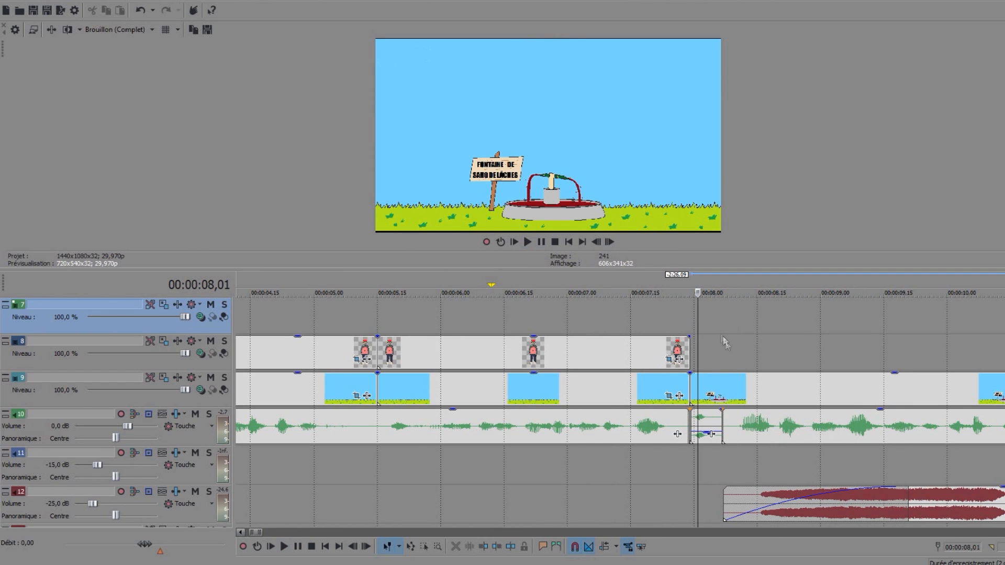
pyautogui.scroll(-5, 720, 334)
pyautogui.click(600, 392)
pyautogui.scroll(-6, 698, 426)
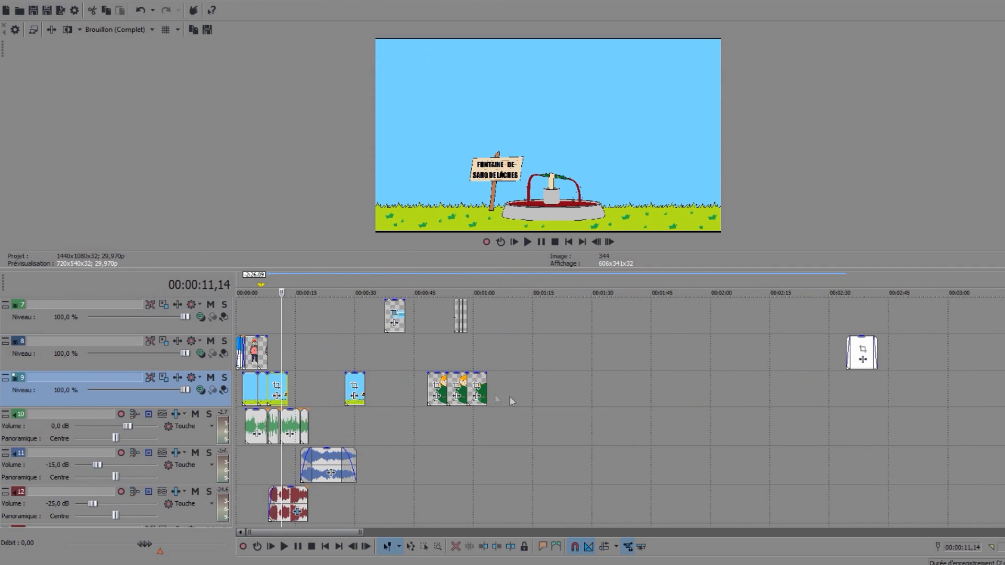
pyautogui.click(355, 360)
pyautogui.scroll(3, 362, 362)
pyautogui.scroll(1, 427, 377)
pyautogui.moveTo(619, 394); pyautogui.dragTo(431, 354)
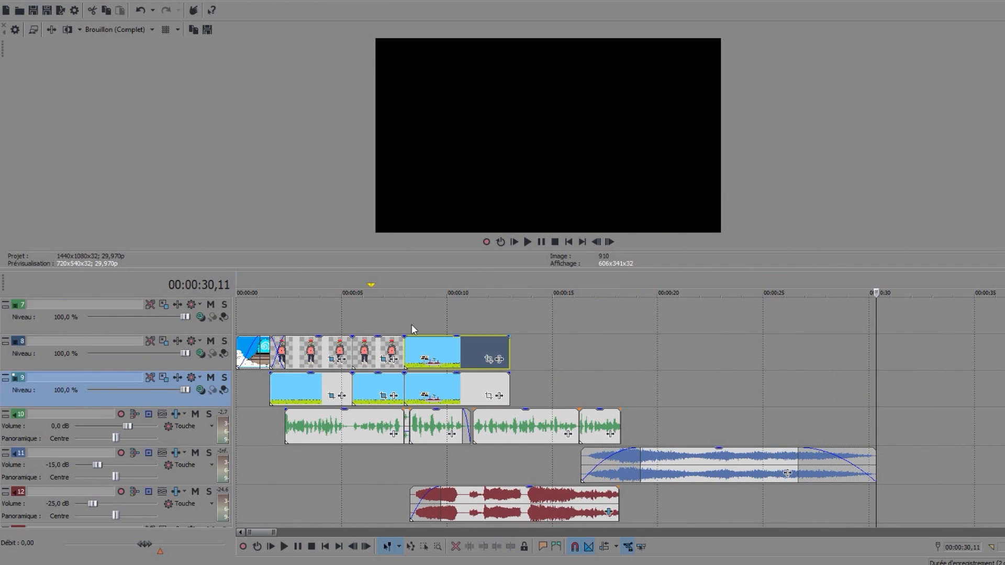
# Enlarge the video preview area to a display size of 864x486.
pyautogui.click(412, 327)
pyautogui.scroll(5, 440, 348)
pyautogui.scroll(-2, 759, 393)
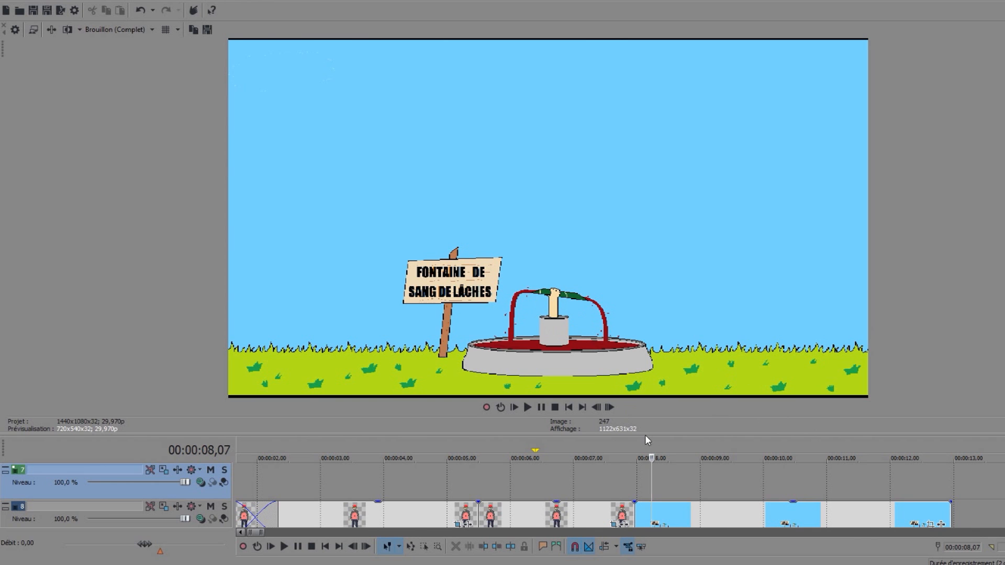
pyautogui.moveTo(644, 436); pyautogui.dragTo(605, 379)
pyautogui.moveTo(664, 467); pyautogui.dragTo(661, 464)
pyautogui.scroll(-2, 621, 468)
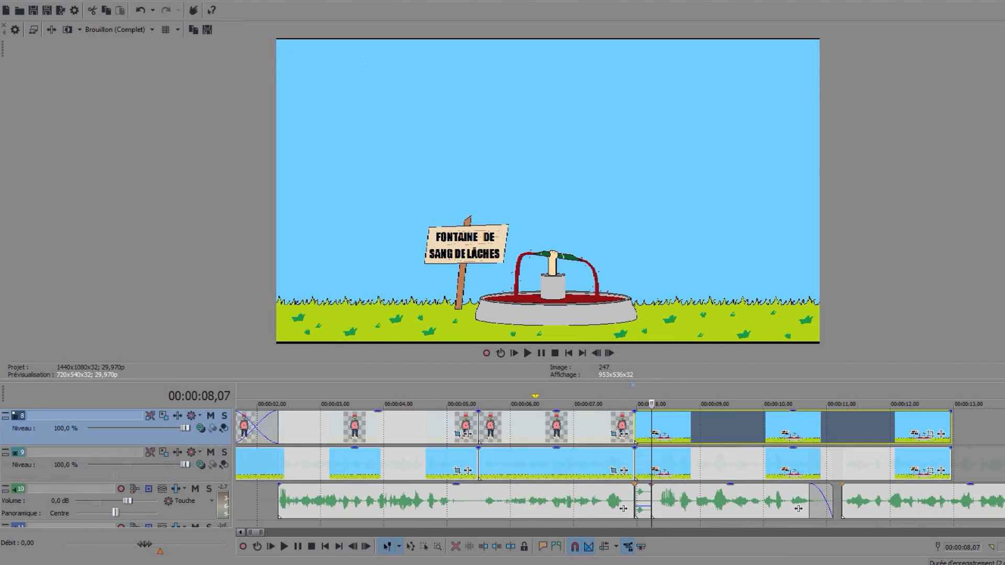
pyautogui.scroll(3, 798, 433)
pyautogui.moveTo(709, 380); pyautogui.dragTo(709, 351)
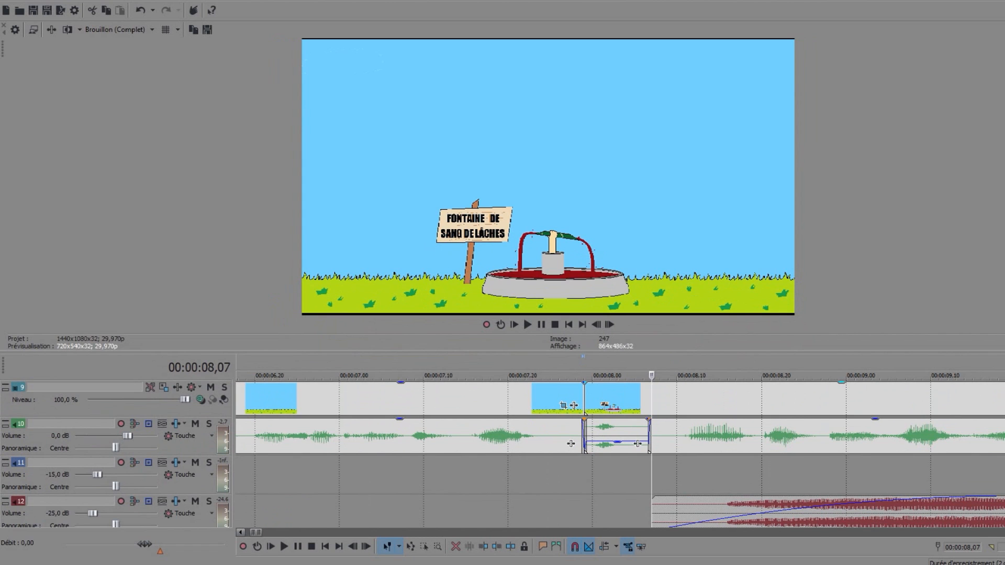
# Split the fountain image on track 8 at 00:00:08,01, two frames after its start.
pyautogui.scroll(3, 705, 465)
pyautogui.scroll(-1, 705, 465)
pyautogui.rightClick(705, 465)
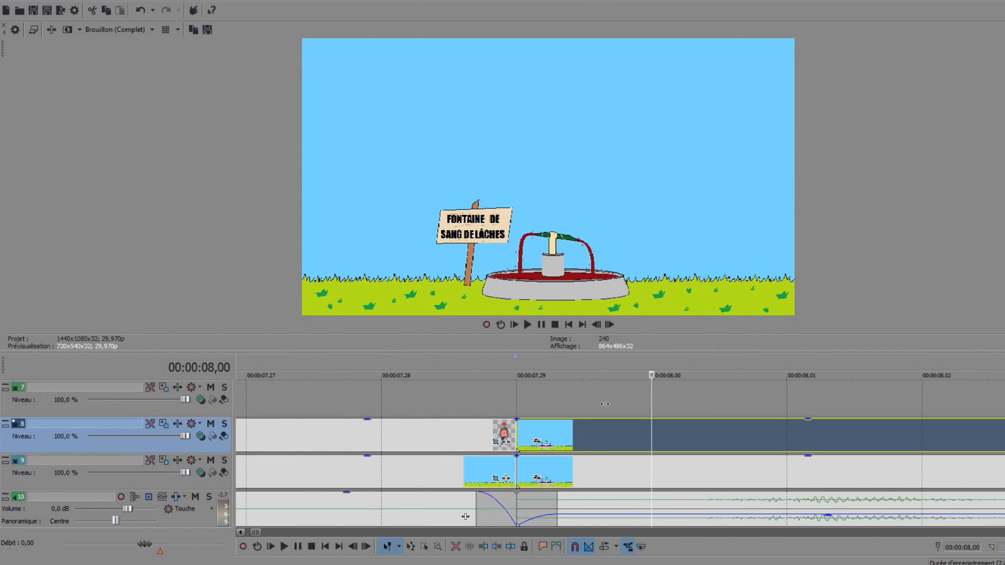
pyautogui.moveTo(604, 404); pyautogui.dragTo(758, 417)
pyautogui.press('s')
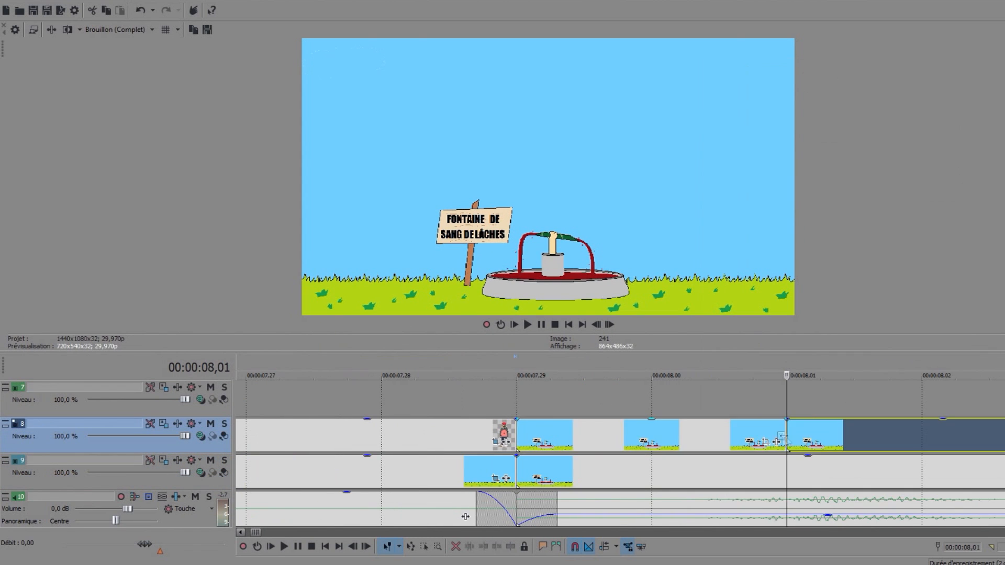
pyautogui.scroll(-2, 769, 447)
pyautogui.moveTo(652, 451); pyautogui.dragTo(706, 442)
pyautogui.scroll(1, 705, 442)
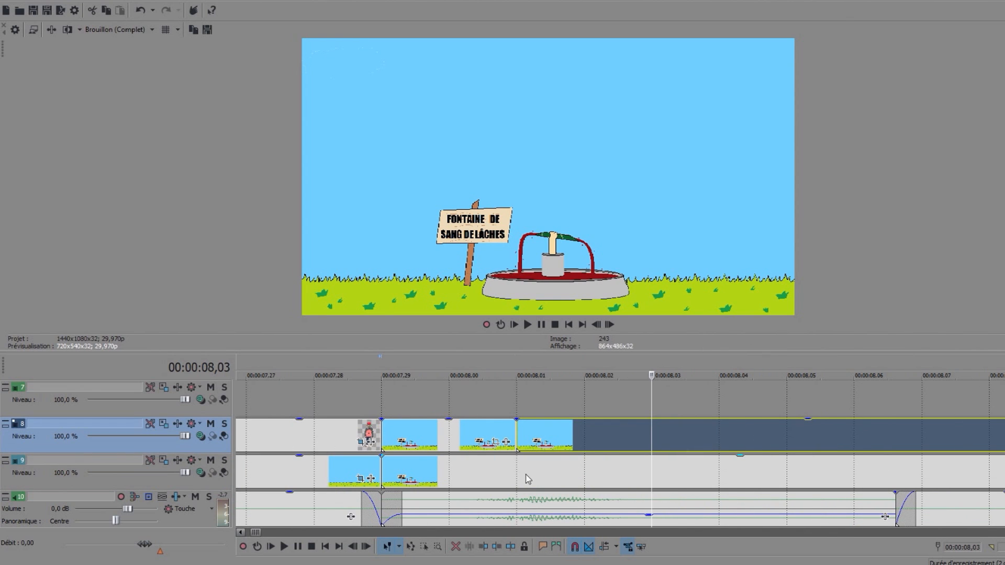
# Split the fountain image on track 9 at 00:00:08,01 and 00:00:08,03, and the one on track 8 at 00:00:08,03.
pyautogui.click(515, 474)
pyautogui.hotkey('ctrl', 'v')
pyautogui.press('s')
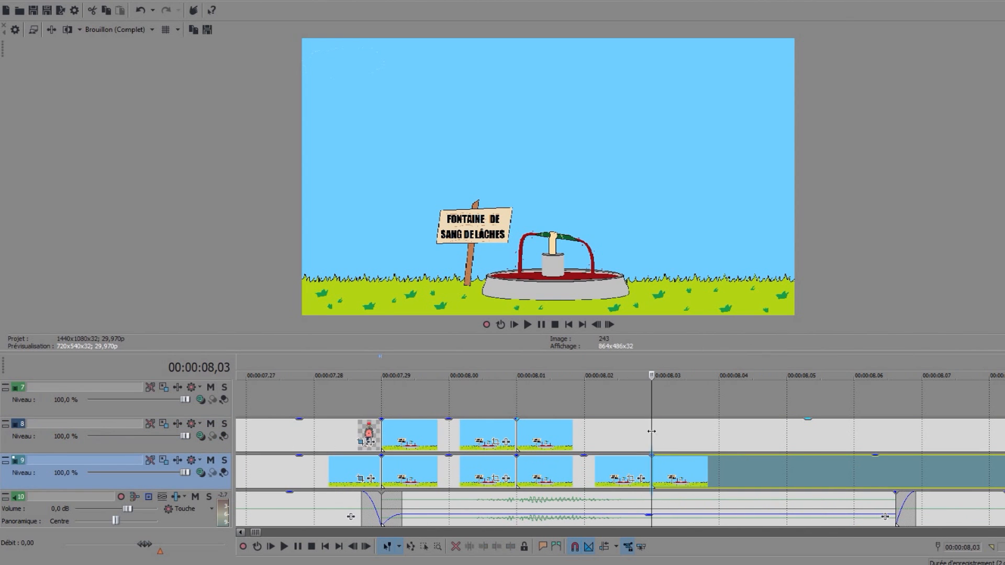
pyautogui.click(625, 433)
pyautogui.press('s')
# Delete the surplus fountain pieces, keeping track 8's first two frames and track 9's piece from 00:00:08,01 to 00:00:08,03.
pyautogui.click(571, 430)
pyautogui.press('Delete')
pyautogui.click(461, 473)
pyautogui.press('Delete')
pyautogui.click(713, 483)
pyautogui.press('Delete')
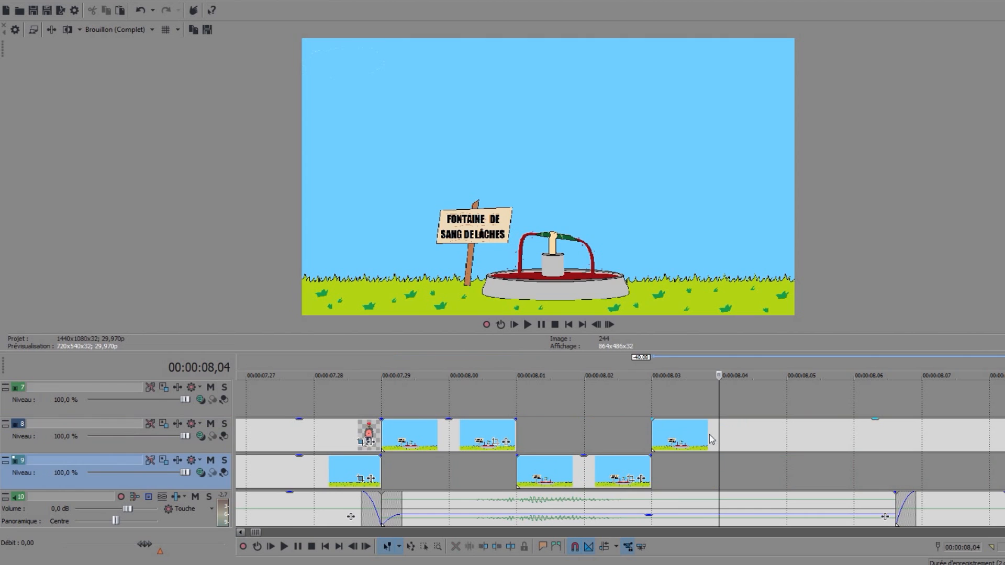
pyautogui.click(708, 435)
pyautogui.press('Delete')
# Place the two remaining two-frame fountain pieces end to end on track 9.
pyautogui.moveTo(571, 473); pyautogui.dragTo(569, 439)
pyautogui.moveTo(468, 443); pyautogui.dragTo(462, 467)
pyautogui.moveTo(536, 446); pyautogui.dragTo(543, 476)
# Copy the pair of two-frame fountain pieces and paste it repeatedly along track 9 until the voice ends near 00:00:18.
pyautogui.click(425, 547)
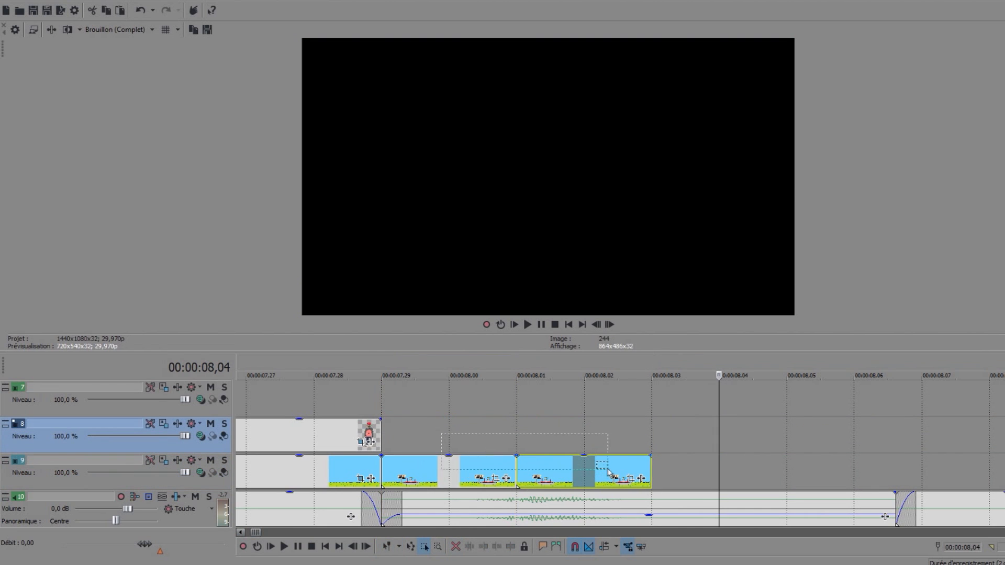
pyautogui.scroll(-2, 608, 469)
pyautogui.click(607, 467)
pyautogui.hotkey('ctrl', 'v')
pyautogui.hotkey('ctrl', 'v')
pyautogui.hotkey('ctrl', 'v')
pyautogui.hotkey('ctrl', 'v')
pyautogui.hotkey('ctrl', 'v')
pyautogui.hotkey('ctrl', 'v')
pyautogui.scroll(-3, 608, 471)
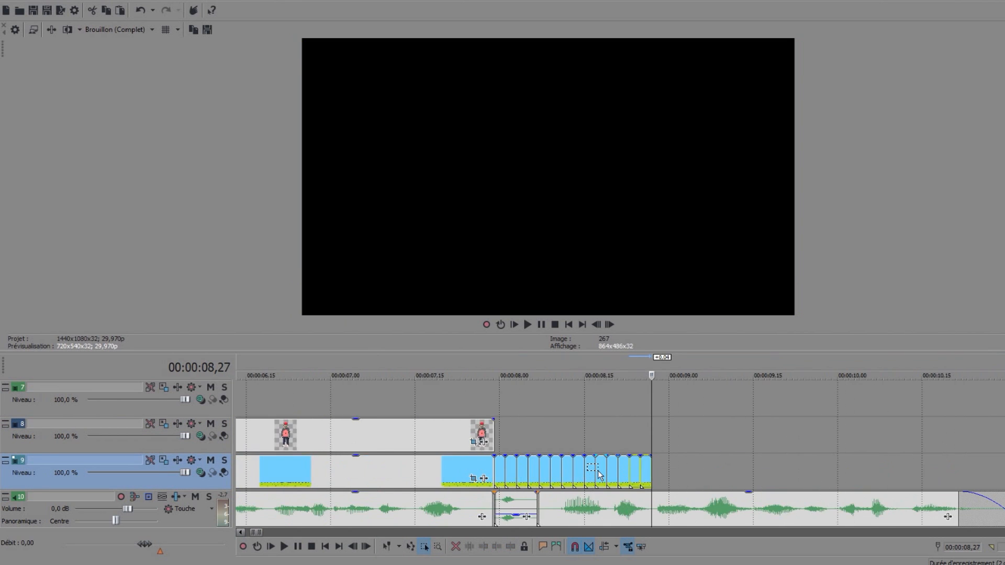
pyautogui.hotkey('ctrl', 'v')
pyautogui.hotkey('ctrl', 'v')
pyautogui.hotkey('ctrl', 'v')
pyautogui.hotkey('ctrl', 'v')
pyautogui.hotkey('ctrl', 'v')
pyautogui.hotkey('ctrl', 'v')
pyautogui.hotkey('ctrl', 'v')
pyautogui.hotkey('ctrl', 'v')
pyautogui.hotkey('ctrl', 'v')
pyautogui.hotkey('ctrl', 'v')
pyautogui.hotkey('ctrl', 'v')
pyautogui.hotkey('ctrl', 'v')
pyautogui.hotkey('ctrl', 'v')
pyautogui.hotkey('ctrl', 'v')
pyautogui.hotkey('ctrl', 'v')
pyautogui.hotkey('ctrl', 'v')
pyautogui.hotkey('ctrl', 'v')
pyautogui.hotkey('ctrl', 'v')
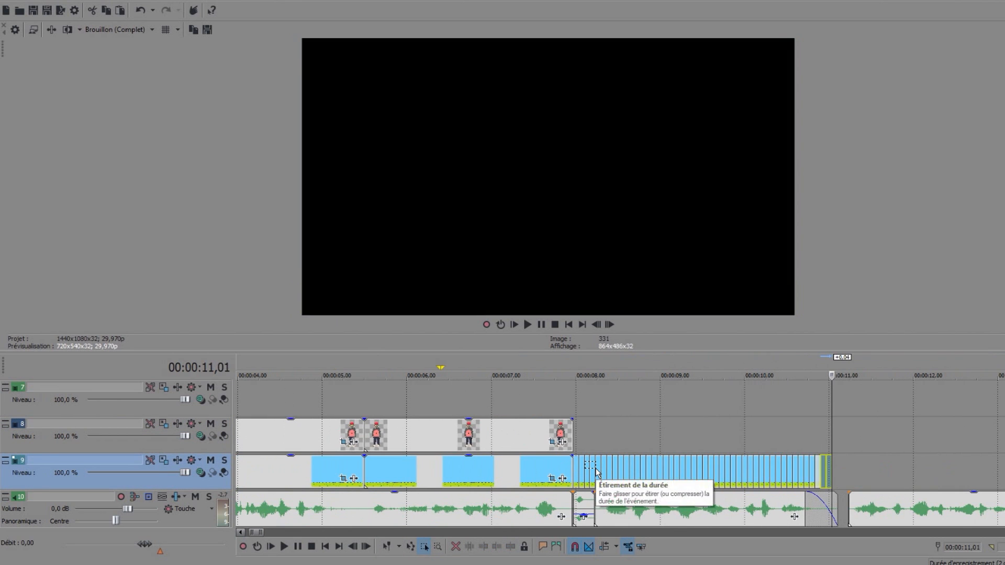
pyautogui.scroll(-3, 593, 471)
pyautogui.hotkey('ctrl', 'v')
pyautogui.hotkey('ctrl', 'v')
pyautogui.hotkey('ctrl', 'v')
pyautogui.hotkey('ctrl', 'v')
pyautogui.hotkey('ctrl', 'v')
pyautogui.hotkey('ctrl', 'v')
pyautogui.hotkey('ctrl', 'v')
pyautogui.hotkey('ctrl', 'v')
pyautogui.hotkey('ctrl', 'v')
pyautogui.hotkey('ctrl', 'v')
pyautogui.hotkey('ctrl', 'v')
pyautogui.hotkey('ctrl', 'v')
pyautogui.hotkey('ctrl', 'v')
pyautogui.hotkey('ctrl', 'v')
pyautogui.hotkey('ctrl', 'v')
pyautogui.hotkey('ctrl', 'v')
pyautogui.hotkey('ctrl', 'v')
pyautogui.hotkey('ctrl', 'v')
pyautogui.hotkey('ctrl', 'v')
pyautogui.hotkey('ctrl', 'v')
pyautogui.hotkey('ctrl', 'v')
pyautogui.hotkey('ctrl', 'v')
pyautogui.hotkey('ctrl', 'v')
pyautogui.hotkey('ctrl', 'v')
pyautogui.hotkey('ctrl', 'v')
pyautogui.hotkey('ctrl', 'v')
pyautogui.hotkey('ctrl', 'v')
pyautogui.hotkey('ctrl', 'v')
pyautogui.hotkey('ctrl', 'v')
pyautogui.hotkey('ctrl', 'v')
pyautogui.hotkey('ctrl', 'v')
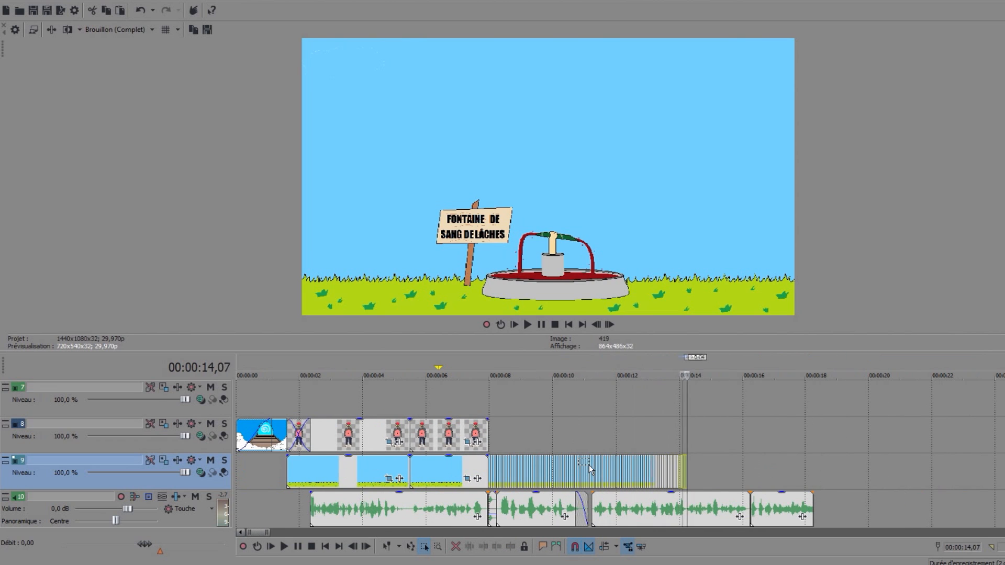
pyautogui.hotkey('ctrl', 'v')
pyautogui.hotkey('ctrl', 'v')
pyautogui.hotkey('ctrl', 'v')
pyautogui.hotkey('ctrl', 'v')
pyautogui.hotkey('ctrl', 'v')
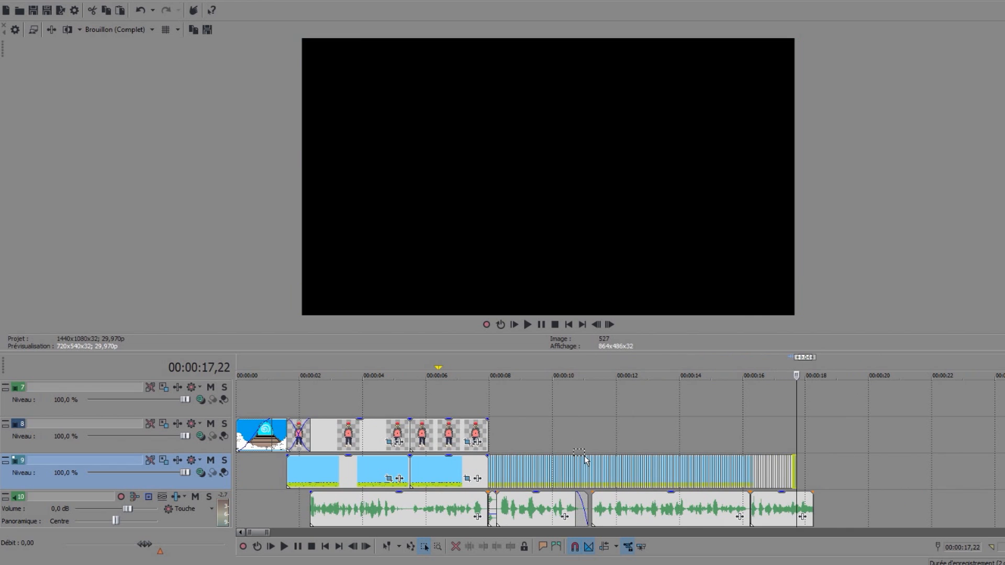
# Play back the alternating fountain animation from 00:00:08,23 and look over the tracks below it.
pyautogui.click(513, 437)
pyautogui.click(527, 324)
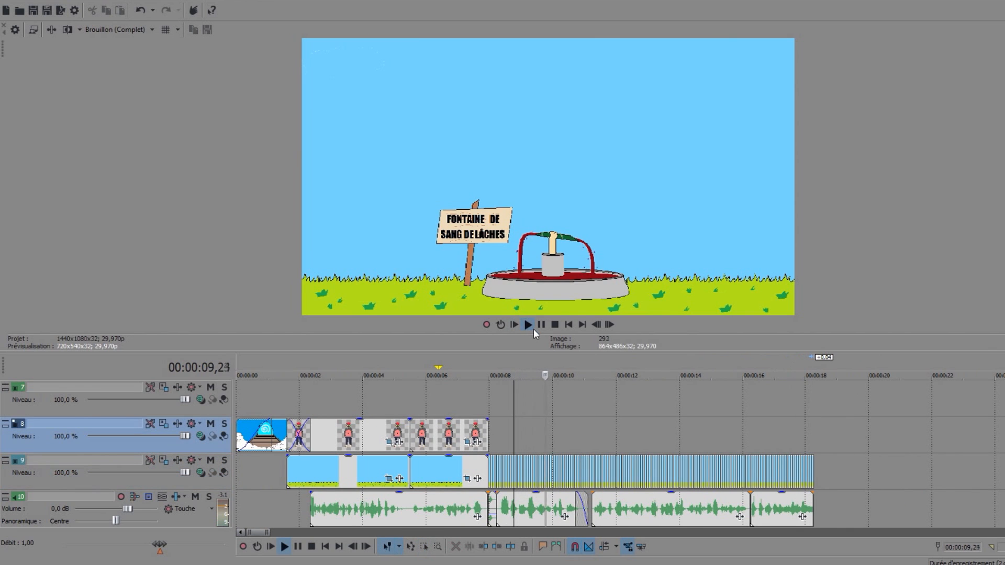
pyautogui.click(555, 324)
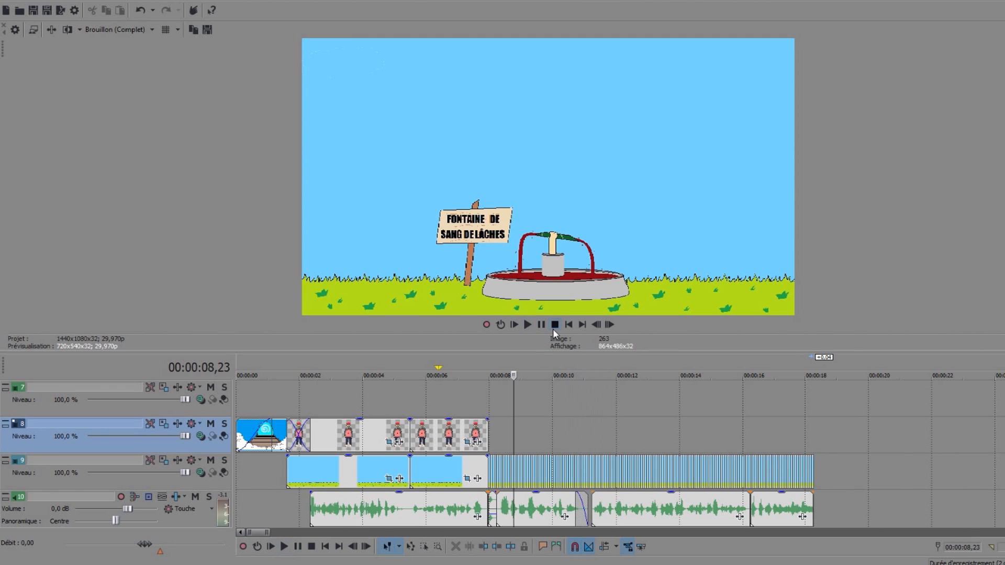
pyautogui.scroll(-2, 620, 455)
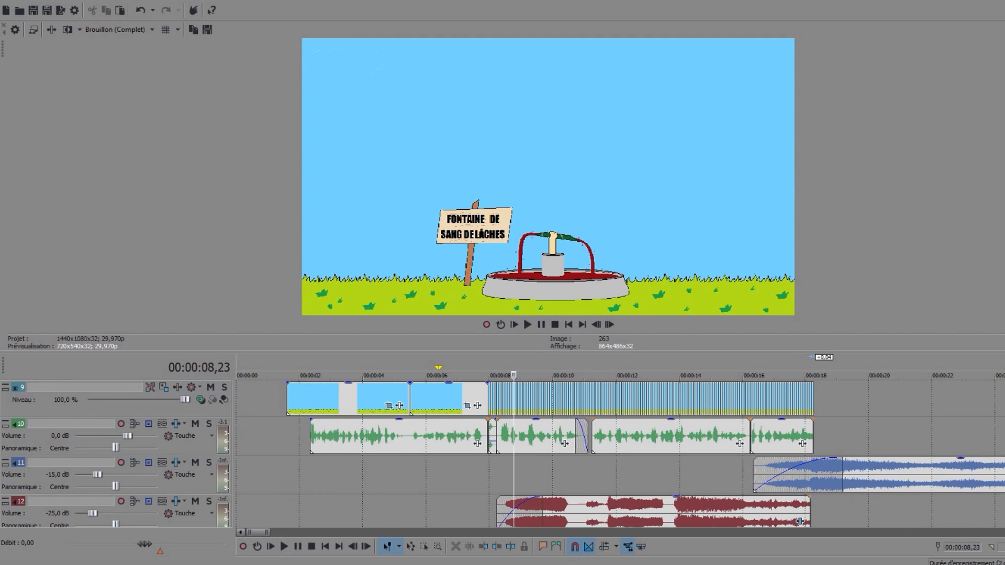
pyautogui.scroll(1, 620, 454)
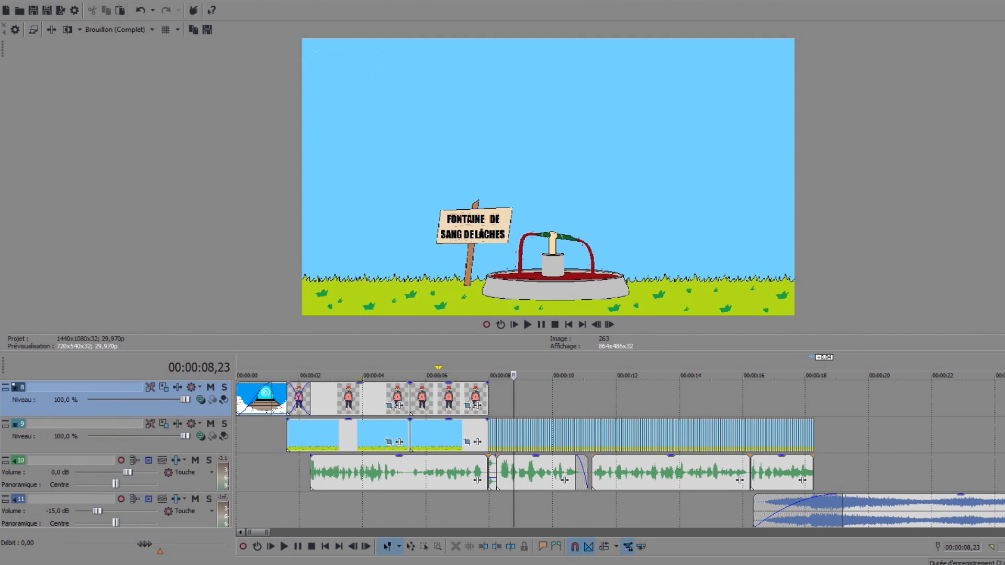
pyautogui.scroll(1, 620, 454)
# Move two images of the blonde character in green to track 8 above the fountain, the first spanning about 00:00:08 to 00:00:11.
pyautogui.scroll(-6, 884, 466)
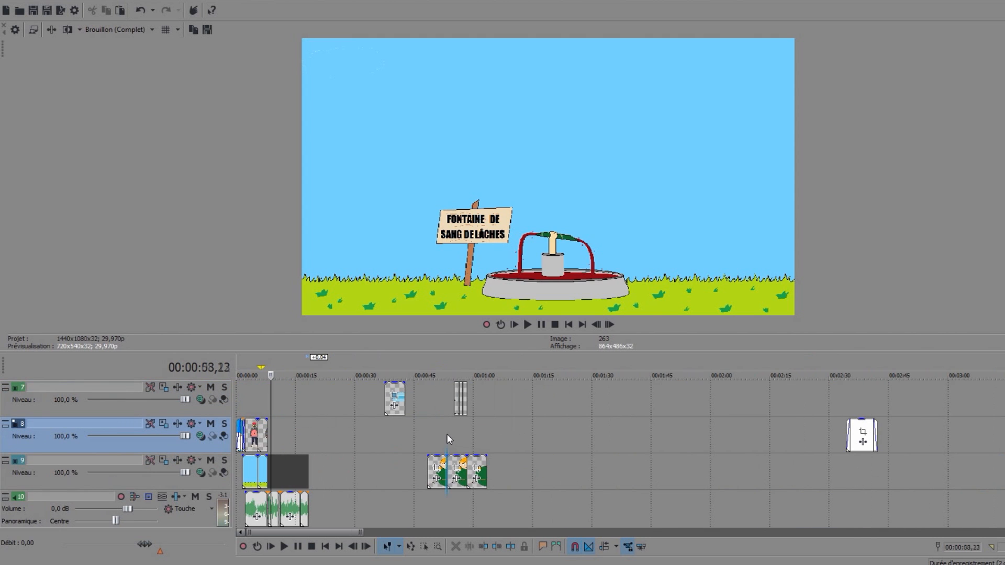
pyautogui.click(448, 442)
pyautogui.scroll(5, 591, 449)
pyautogui.click(629, 473)
pyautogui.hscroll(-15, 630, 474)
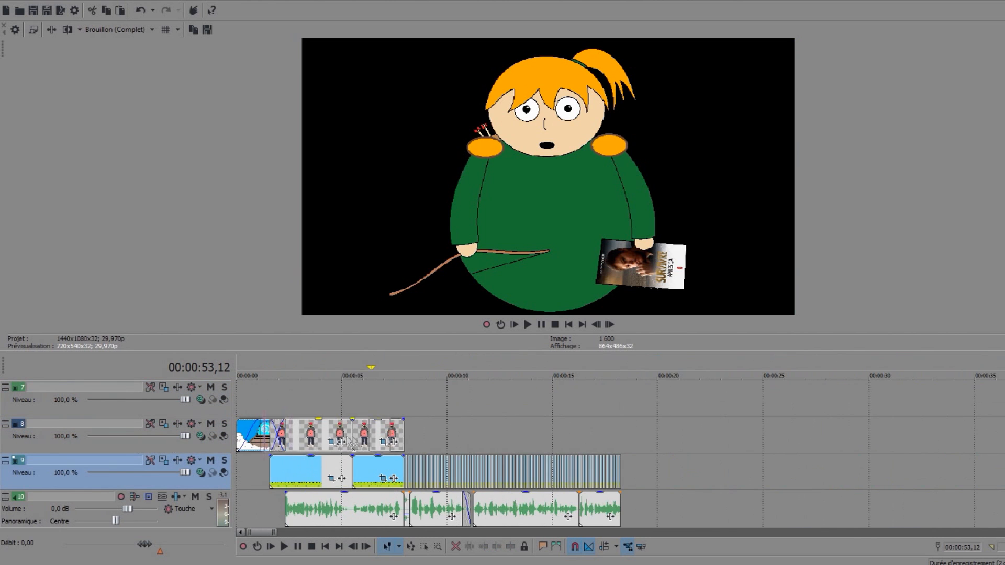
pyautogui.moveTo(732, 426); pyautogui.dragTo(678, 424)
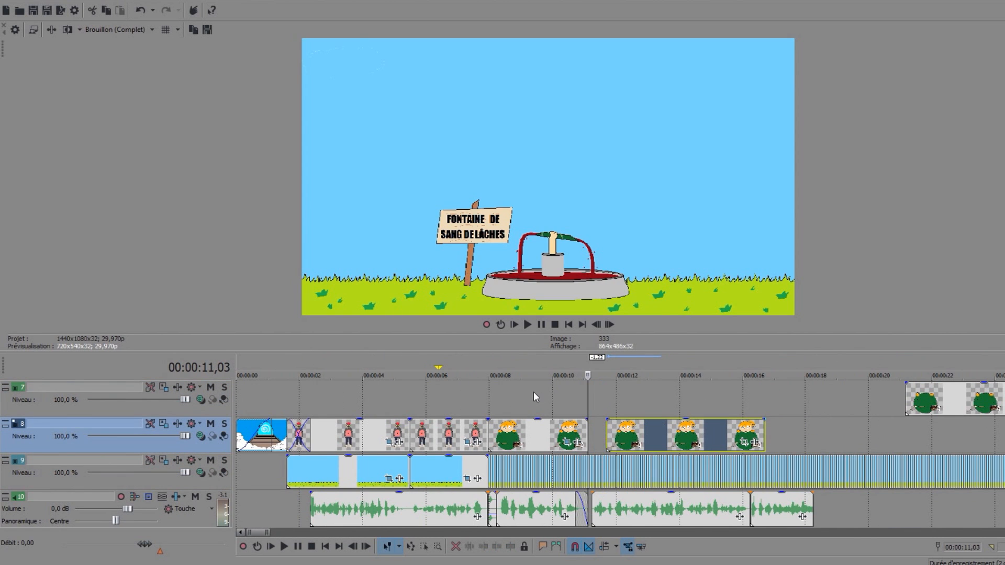
# Scrub through the first green character image to check its position and movement in front of the fountain.
pyautogui.click(531, 393)
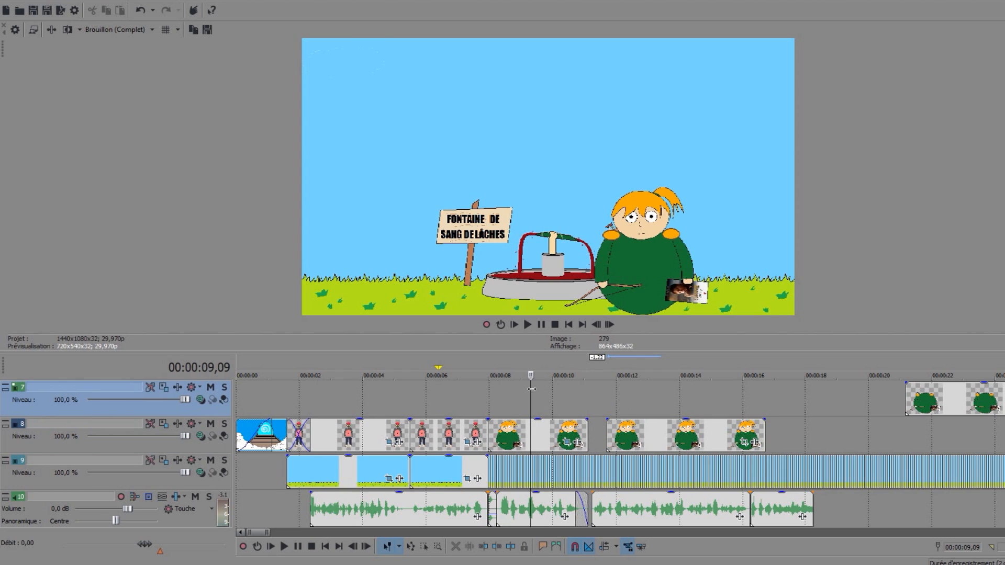
pyautogui.click(499, 403)
pyautogui.moveTo(497, 404); pyautogui.dragTo(552, 412)
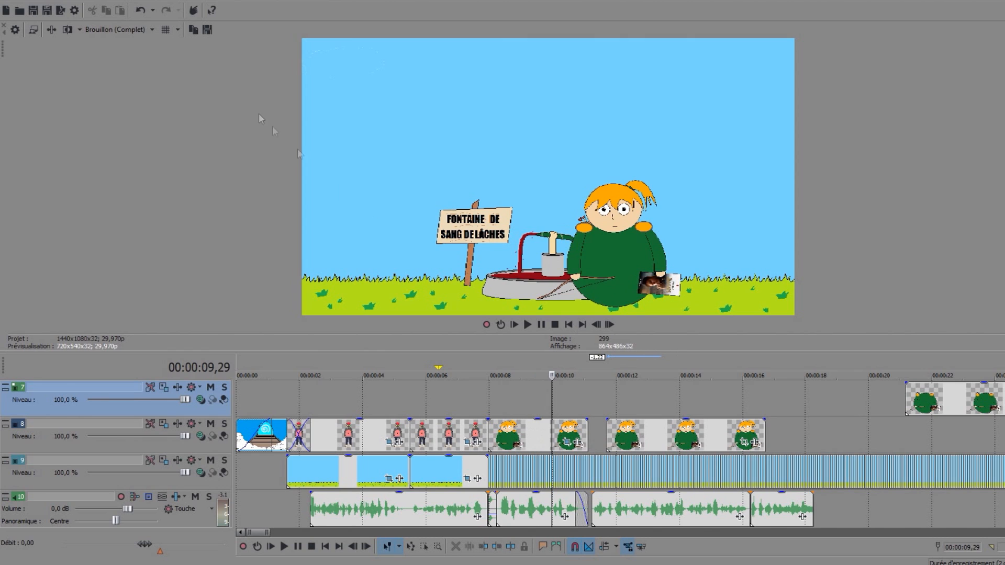
pyautogui.click(121, 30)
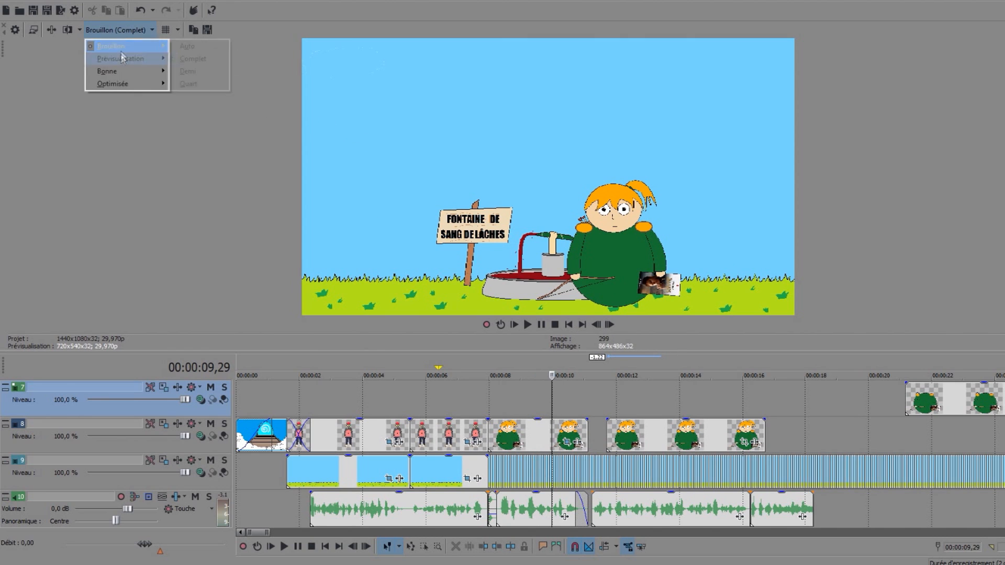
pyautogui.click(608, 397)
# Copy the pan/crop keyframes of the first green character image on track 8.
pyautogui.scroll(5, 481, 384)
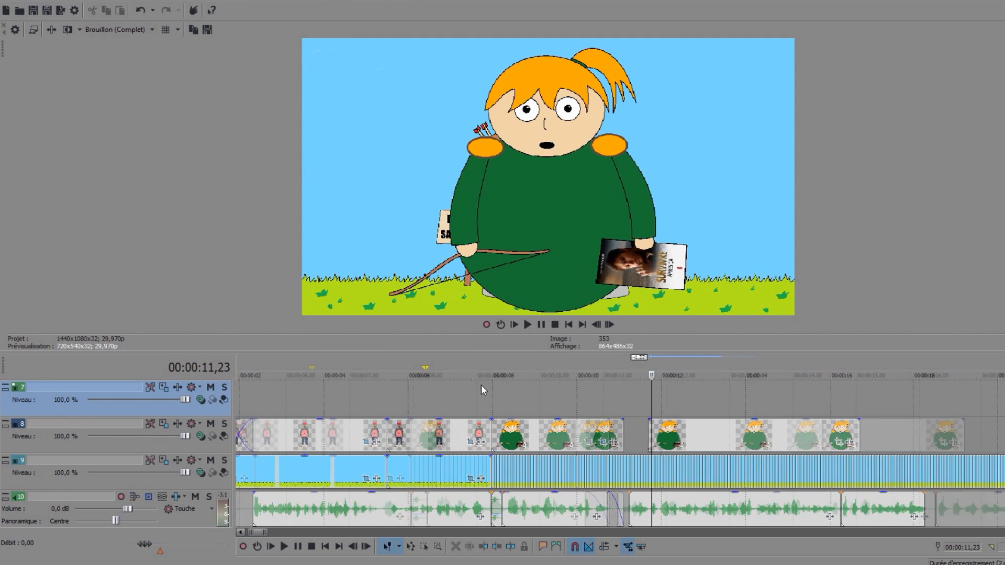
pyautogui.click(562, 404)
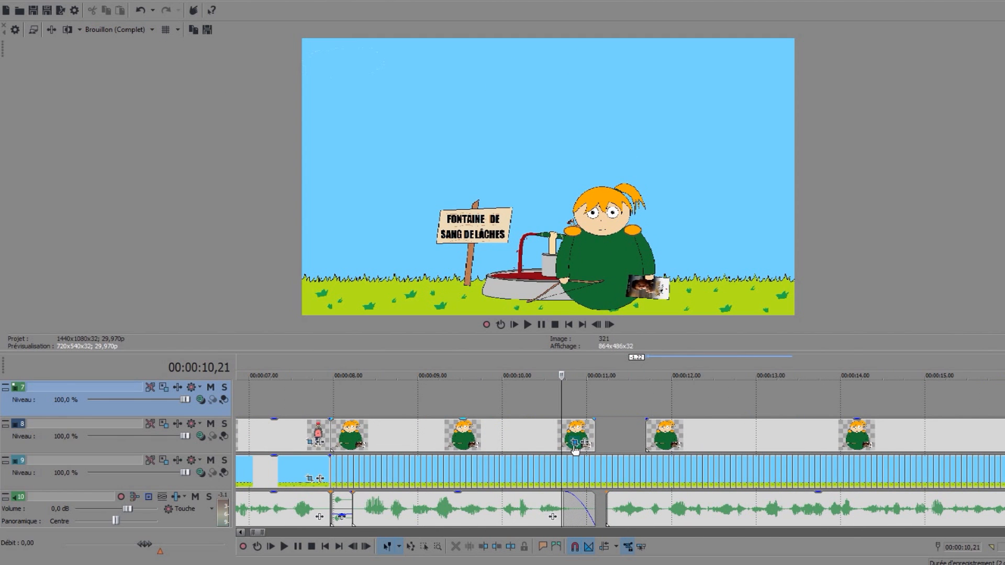
pyautogui.click(575, 443)
pyautogui.moveTo(764, 512); pyautogui.dragTo(0, 485)
pyautogui.click(838, 215)
# Move the open-mouth green character image above the first one on track 7, starting near 00:00:08, and trim it to end at 00:00:11,03.
pyautogui.moveTo(684, 437); pyautogui.dragTo(368, 440)
pyautogui.click(596, 445)
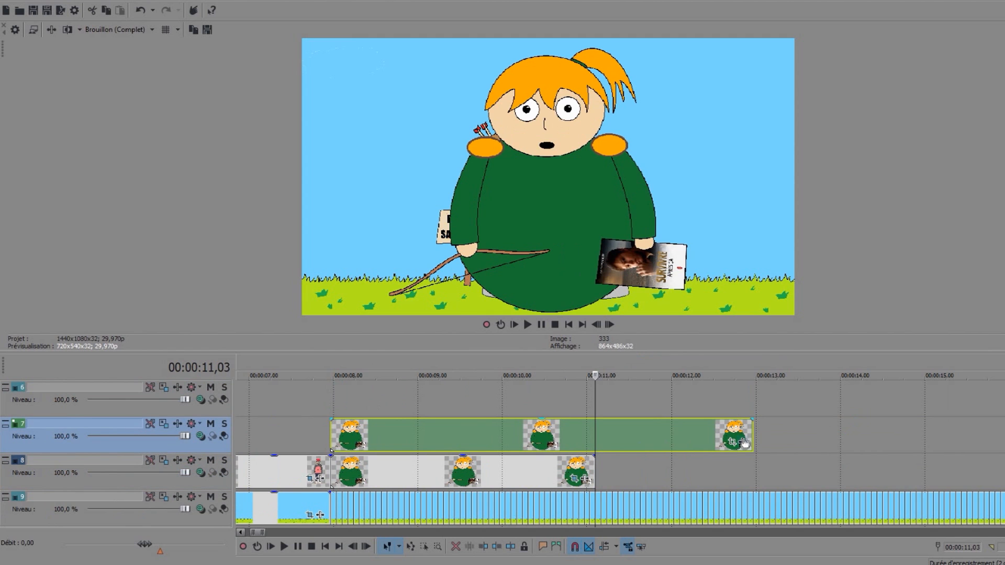
pyautogui.moveTo(750, 433); pyautogui.dragTo(595, 436)
# Paste the copied pan/crop keyframes onto the open-mouth image cra bouquin 2 on track 7.
pyautogui.click(574, 443)
pyautogui.moveTo(181, 497); pyautogui.dragTo(1, 486)
pyautogui.hotkey('ctrl', 'v')
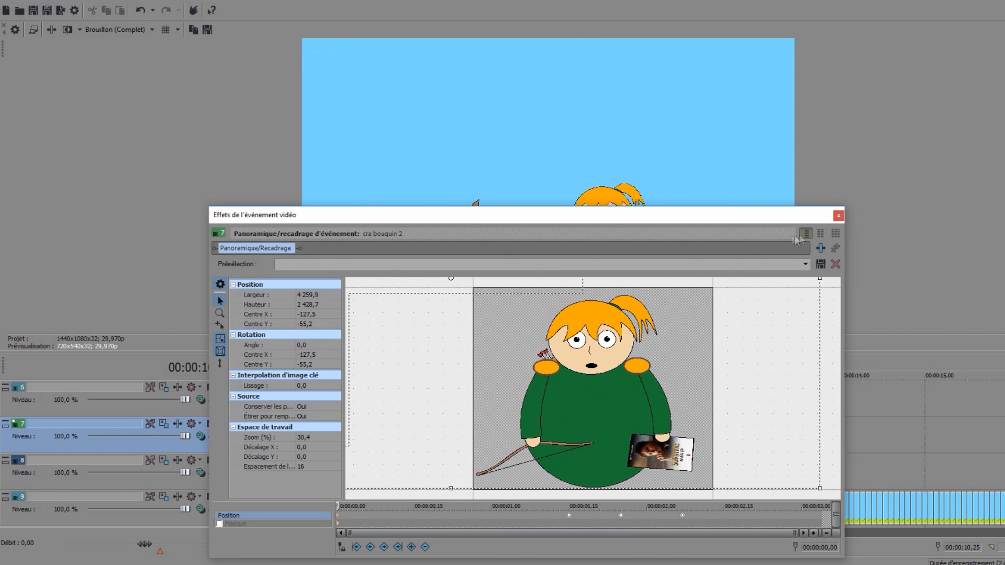
pyautogui.click(838, 215)
# Turn off Conserver les proportions in the properties of both stacked green character images, cra bouquin 1 and cra bouquin 2.
pyautogui.rightClick(414, 475)
pyautogui.click(428, 463)
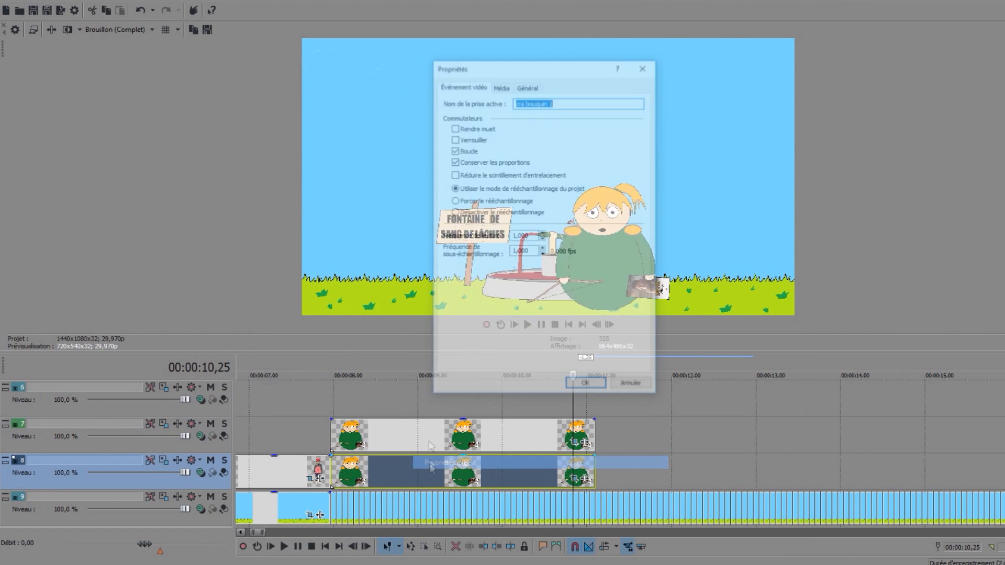
pyautogui.click(586, 387)
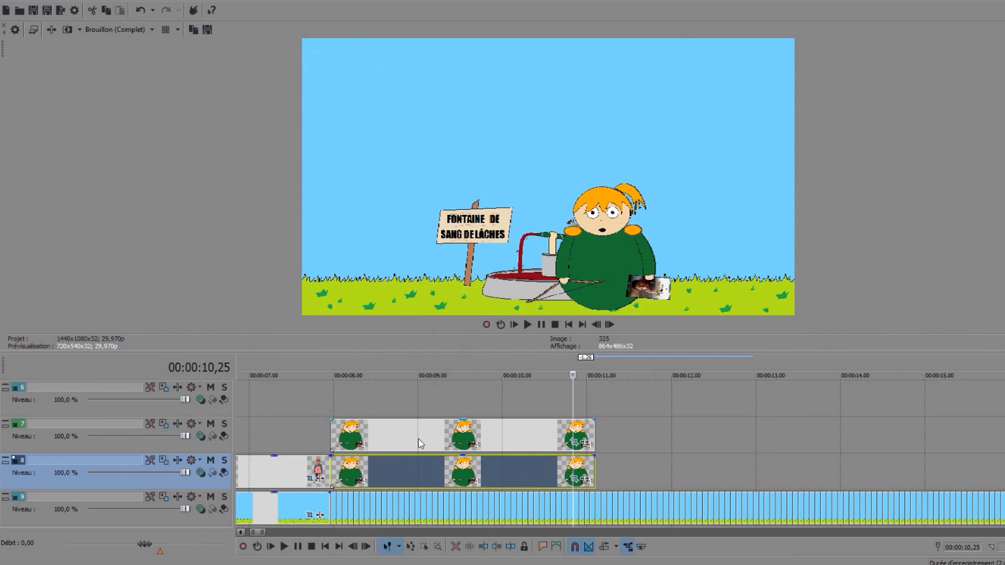
pyautogui.rightClick(416, 438)
pyautogui.click(449, 430)
pyautogui.click(469, 163)
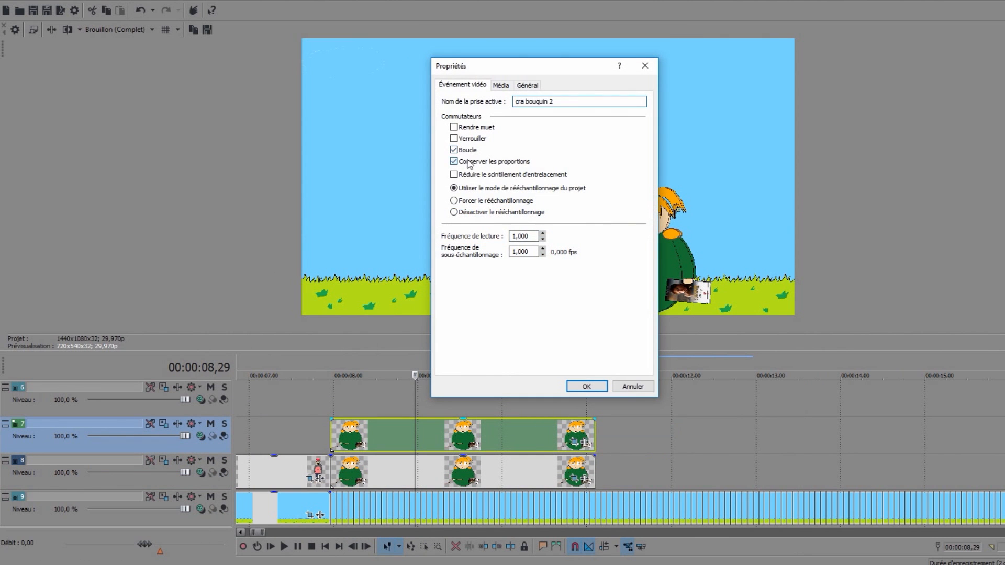
pyautogui.click(581, 390)
# Cut the open-mouth image on track 7 to match the voice, deleting the silent parts up to about 00:00:09,24.
pyautogui.click(483, 406)
pyautogui.scroll(-1, 488, 434)
pyautogui.scroll(2, 534, 444)
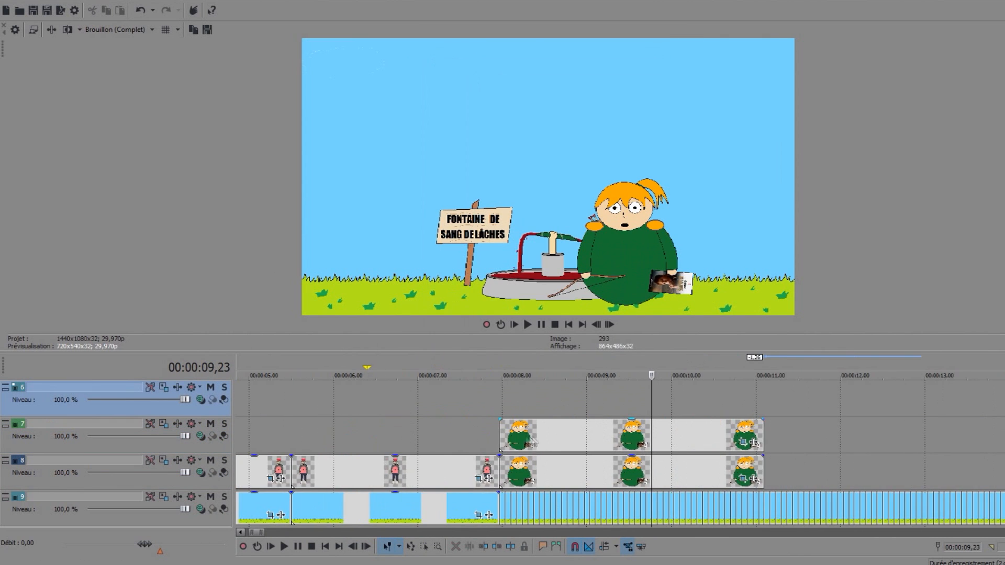
pyautogui.moveTo(570, 437); pyautogui.dragTo(686, 389)
pyautogui.scroll(3, 628, 408)
pyautogui.click(686, 389)
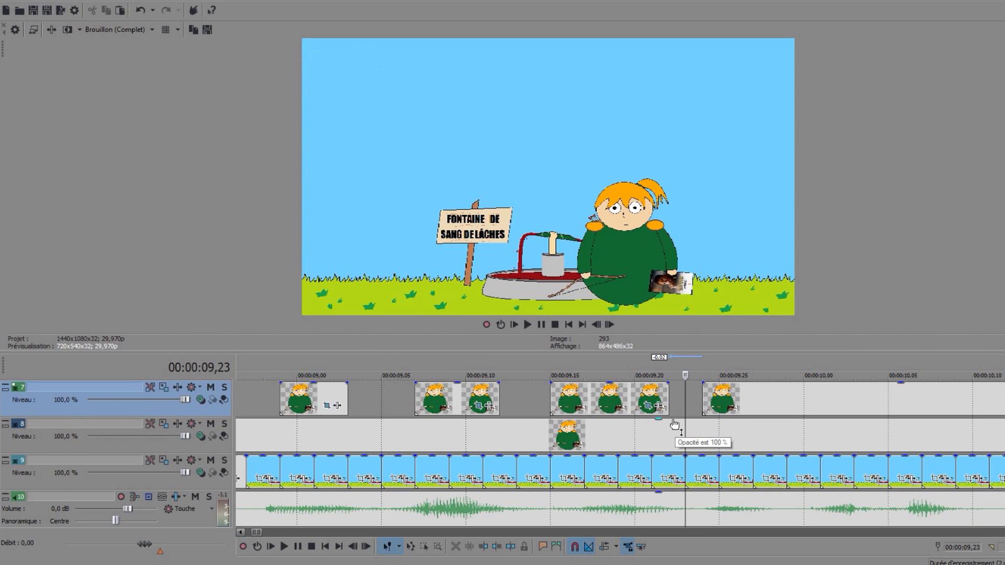
# Split the open-mouth image on track 7 at 00:00:09,28 and 00:00:10,01 and delete the piece between the cuts.
pyautogui.click(820, 407)
pyautogui.scroll(-2, 817, 411)
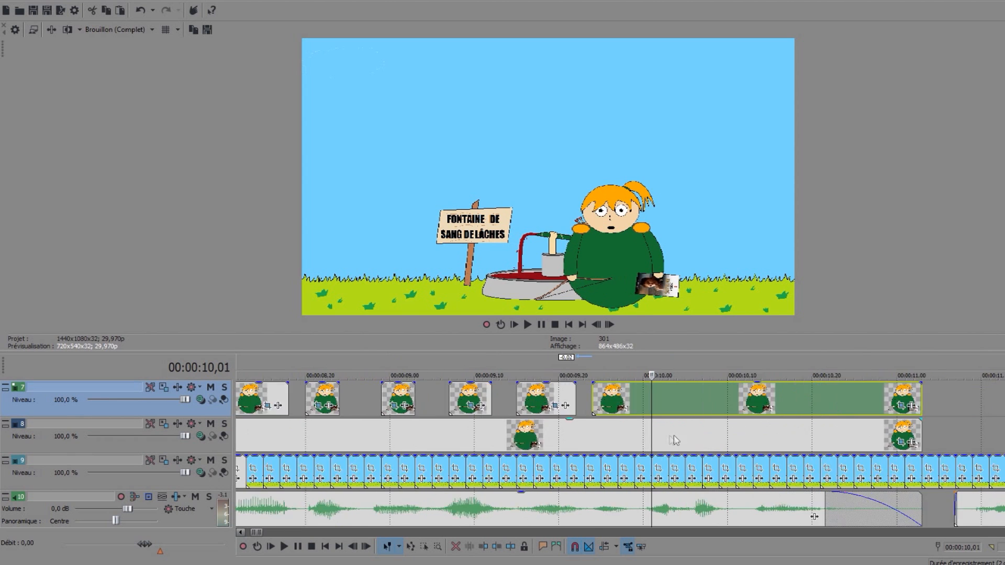
pyautogui.scroll(2, 675, 437)
pyautogui.click(597, 396)
pyautogui.press('s')
pyautogui.click(651, 400)
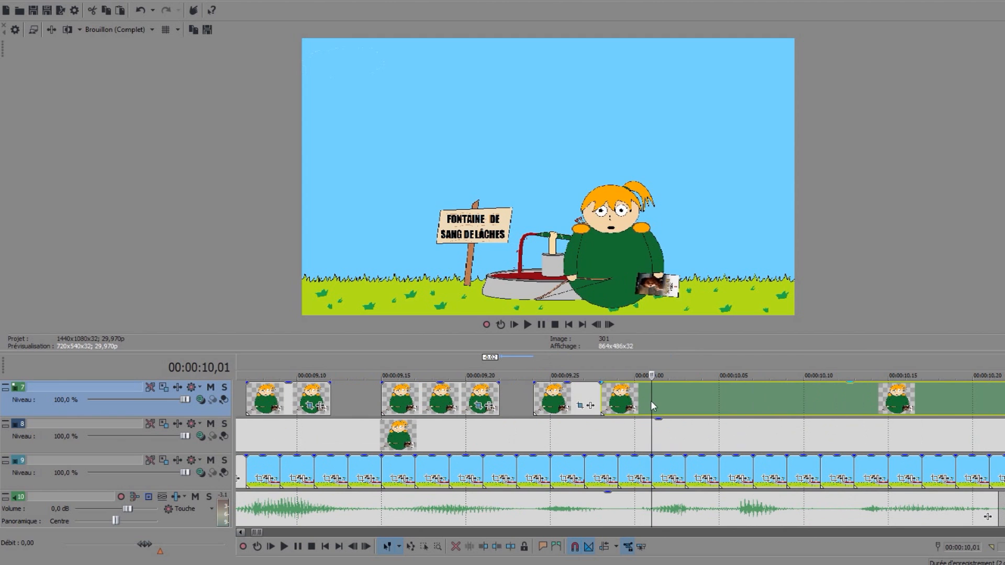
pyautogui.press('s')
pyautogui.click(628, 399)
pyautogui.press('Delete')
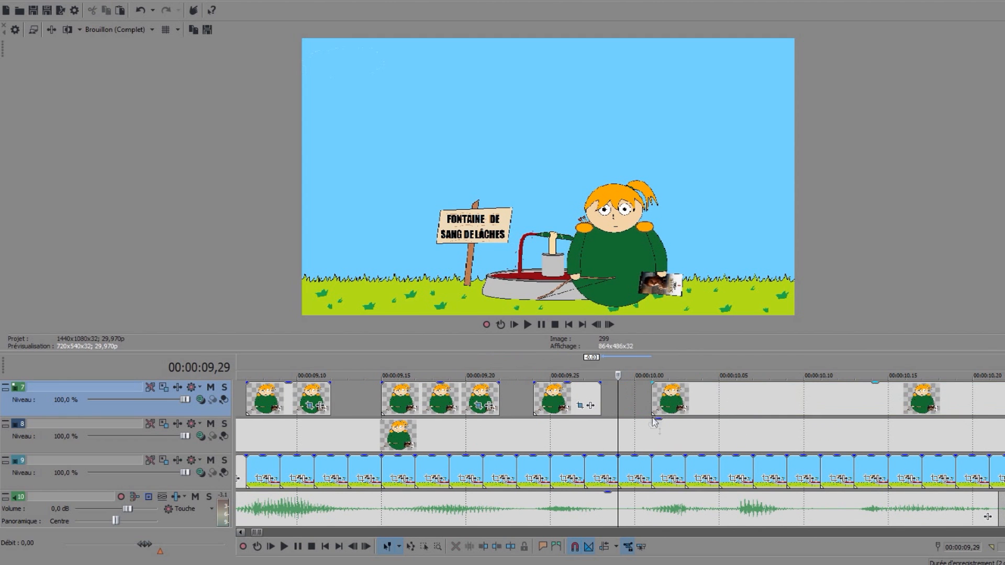
# Split the open-mouth image at 00:00:10,04 and 00:00:10,06 and delete the piece between the cuts.
pyautogui.scroll(-2, 654, 423)
pyautogui.click(698, 413)
pyautogui.scroll(2, 635, 424)
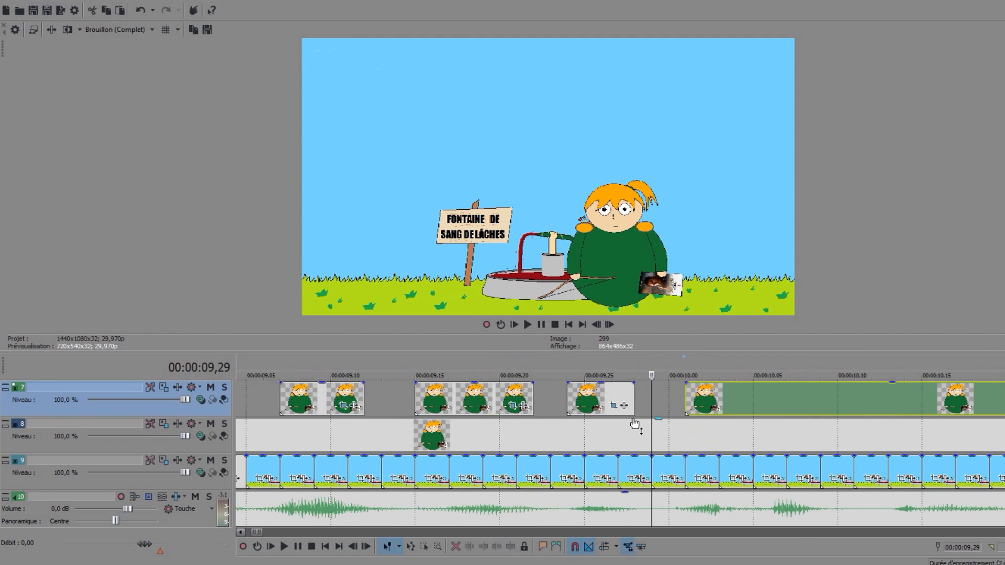
pyautogui.click(803, 396)
pyautogui.scroll(2, 803, 397)
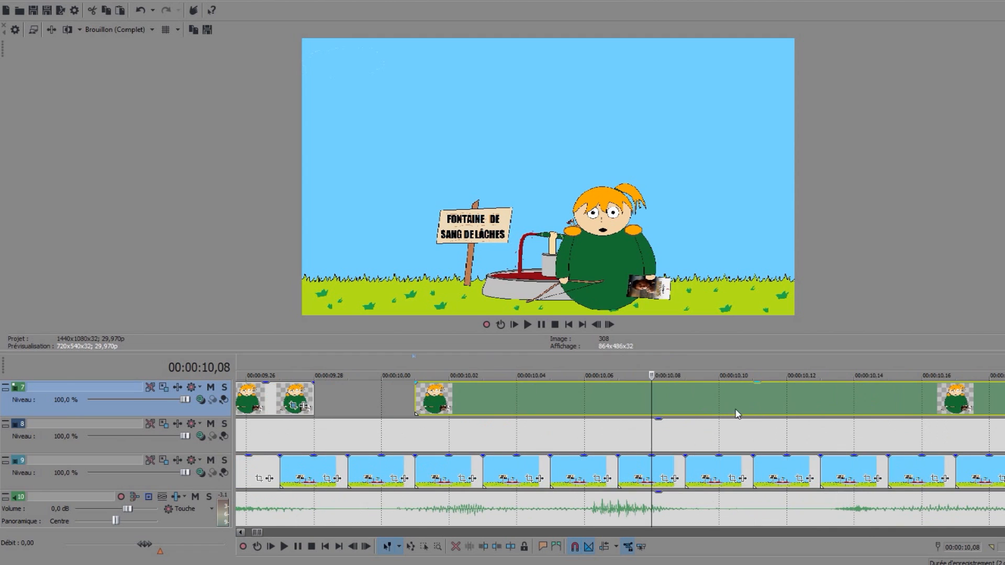
pyautogui.click(514, 397)
pyautogui.click(594, 394)
pyautogui.press('s')
pyautogui.click(558, 392)
pyautogui.press('Delete')
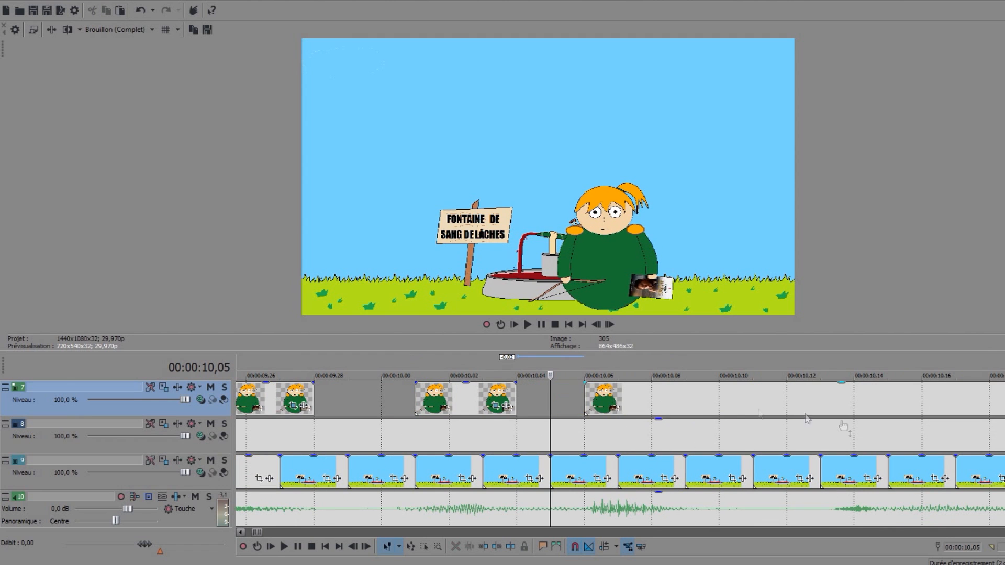
# Split the open-mouth image at 00:00:10,08 and cut the remainder to match the voice up to about 00:00:10,22.
pyautogui.click(695, 399)
pyautogui.click(659, 394)
pyautogui.press('s')
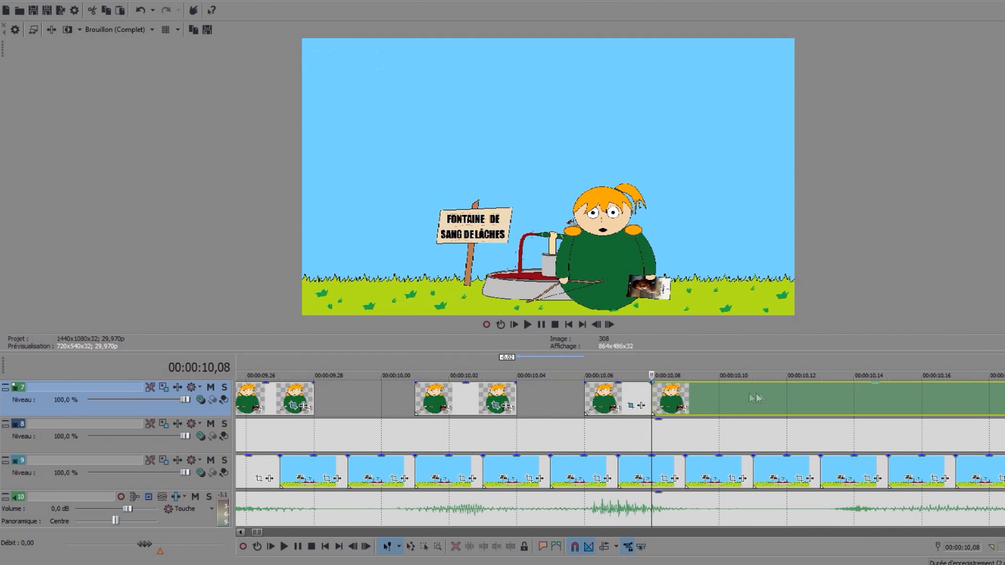
pyautogui.scroll(3, 729, 439)
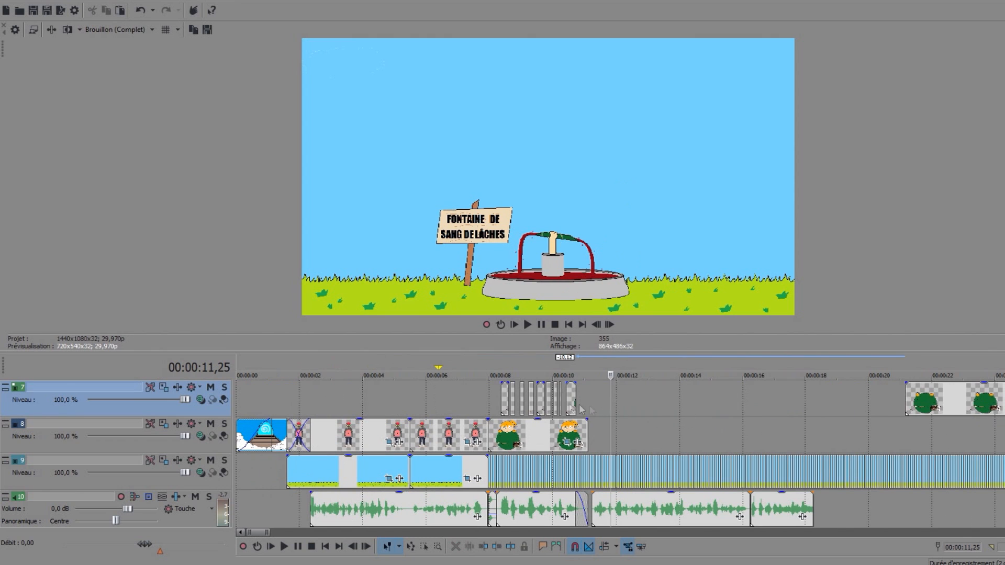
# Copy the closed-mouth green character image on track 8 and place the copy directly after the original at 00:00:11,03.
pyautogui.click(584, 406)
pyautogui.scroll(-3, 628, 432)
pyautogui.scroll(5, 630, 431)
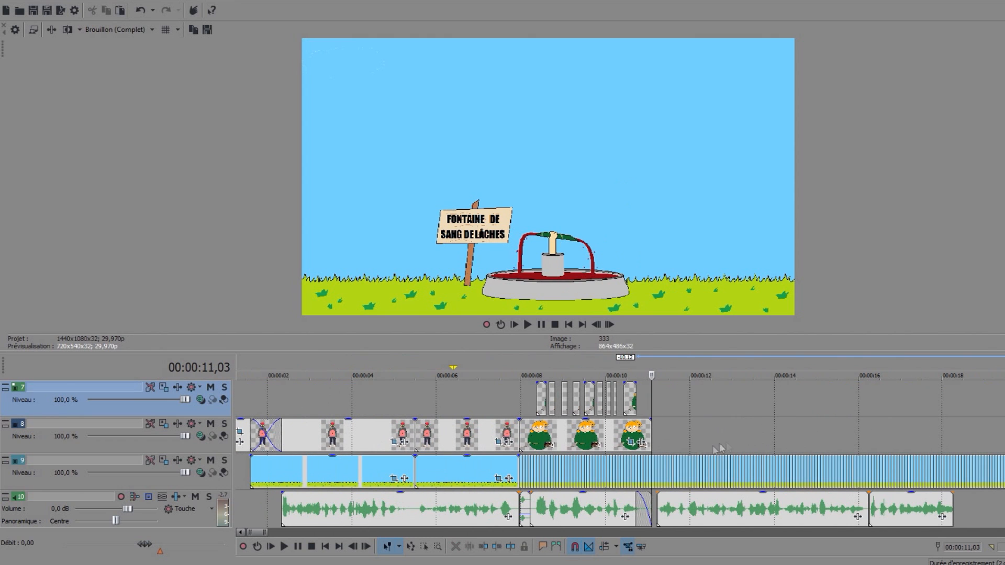
pyautogui.click(592, 435)
pyautogui.hotkey('ctrl', 'c')
pyautogui.click(674, 438)
pyautogui.hotkey('ctrl', 'v')
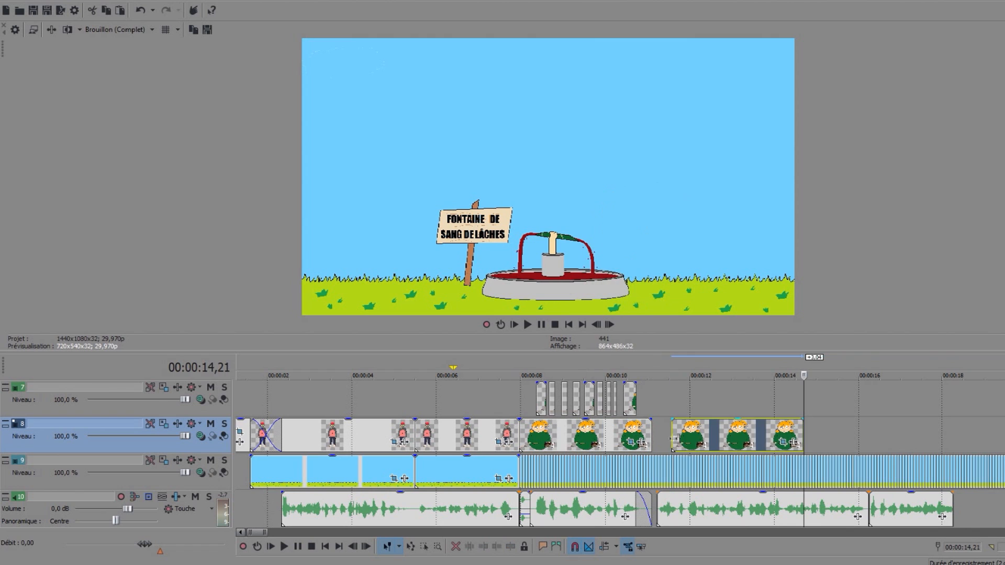
pyautogui.moveTo(690, 441); pyautogui.dragTo(669, 442)
# Place a copy of the plain sky-and-grass background on track 8 beneath a green character image on track 7, spanning about 00:00:11 to 00:00:16.
pyautogui.click(445, 484)
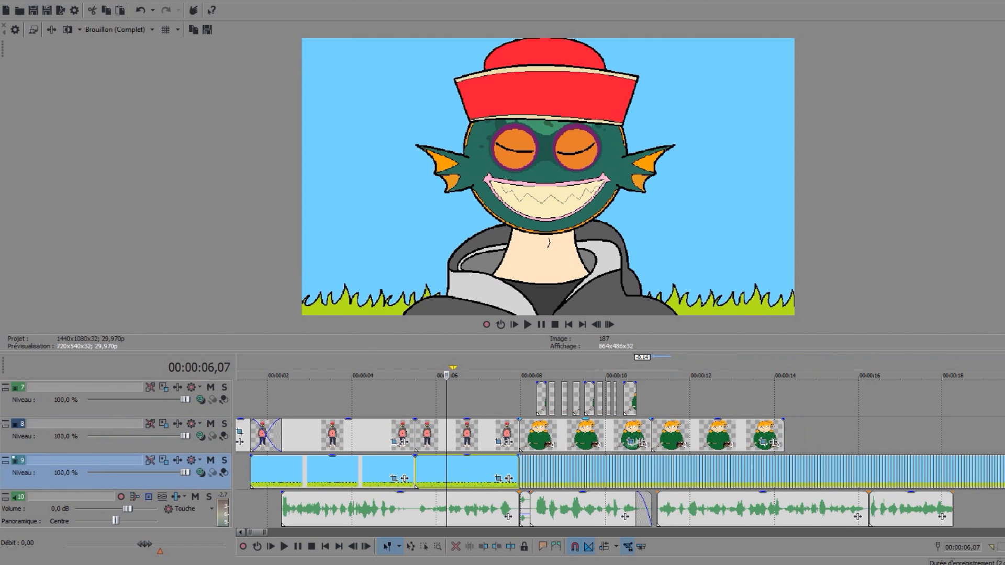
pyautogui.click(665, 471)
pyautogui.scroll(2, 666, 473)
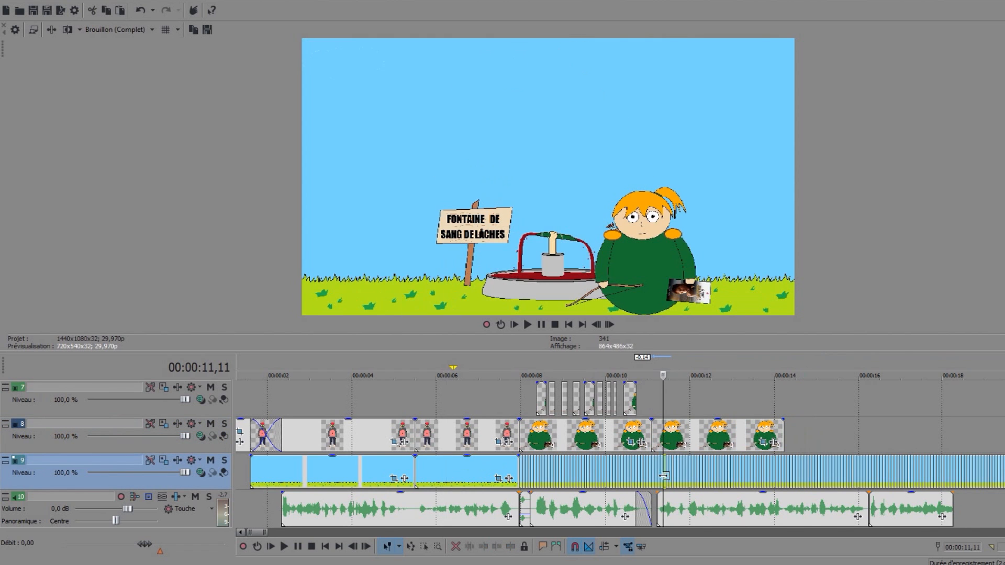
pyautogui.click(696, 448)
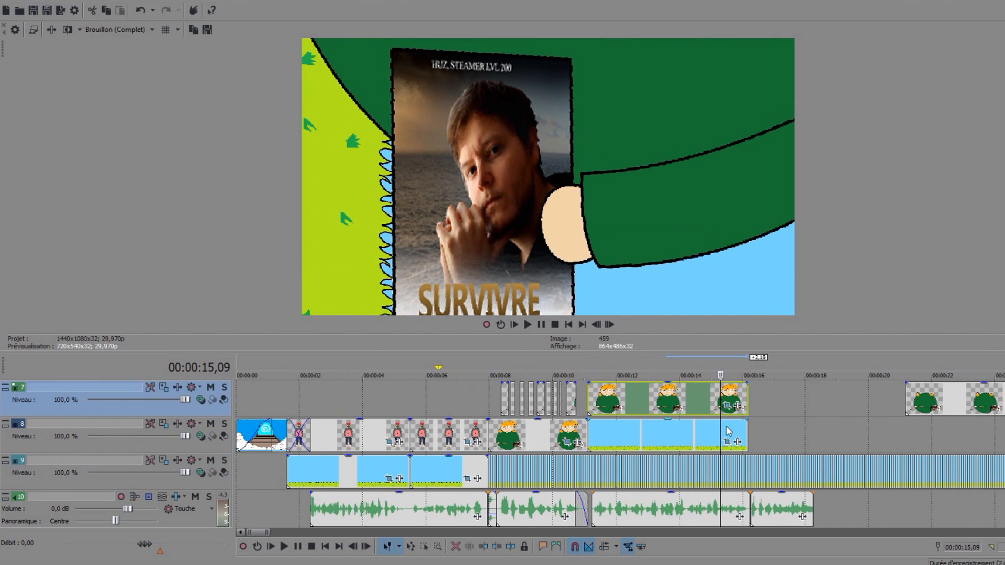
# Add a static closed-mouth character piece on track 8 at about 00:00:16 and extend it to the voice's end near 00:00:18.
pyautogui.click(727, 406)
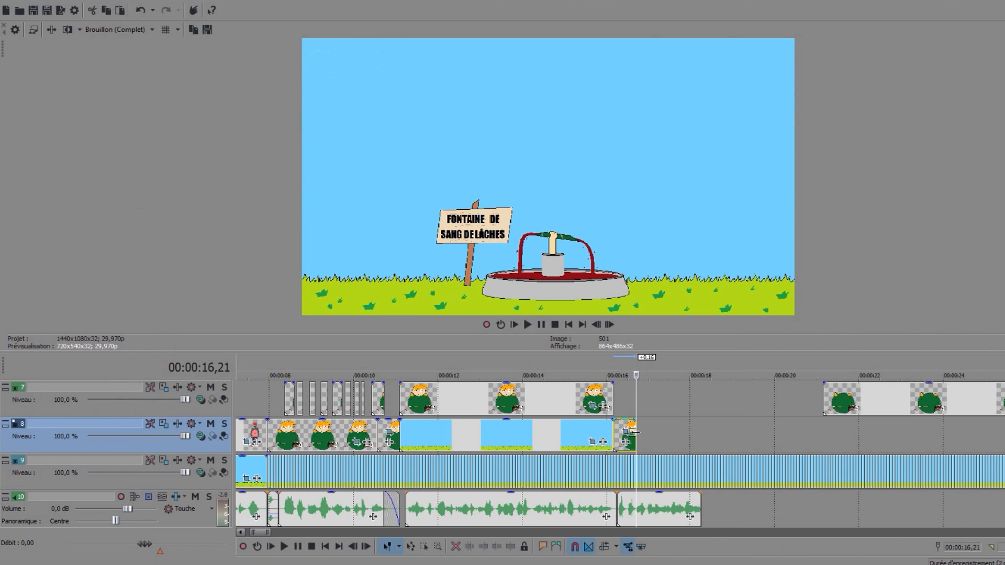
pyautogui.moveTo(637, 438); pyautogui.dragTo(700, 439)
pyautogui.click(589, 435)
# Copy the last open-mouth piece to track 7 above the new closed-mouth image and extend it to about 00:00:18.
pyautogui.click(638, 432)
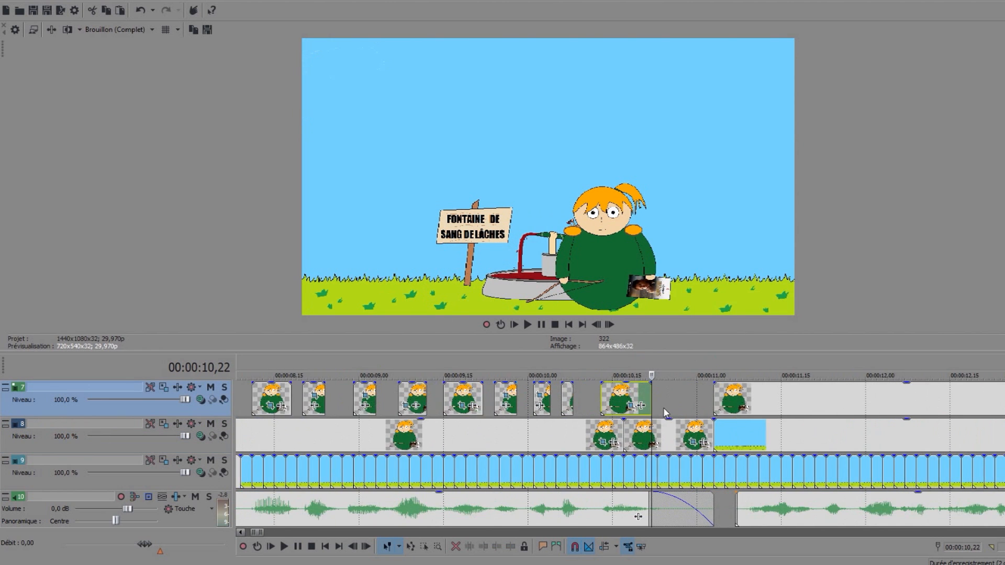
pyautogui.scroll(2, 664, 411)
pyautogui.click(593, 396)
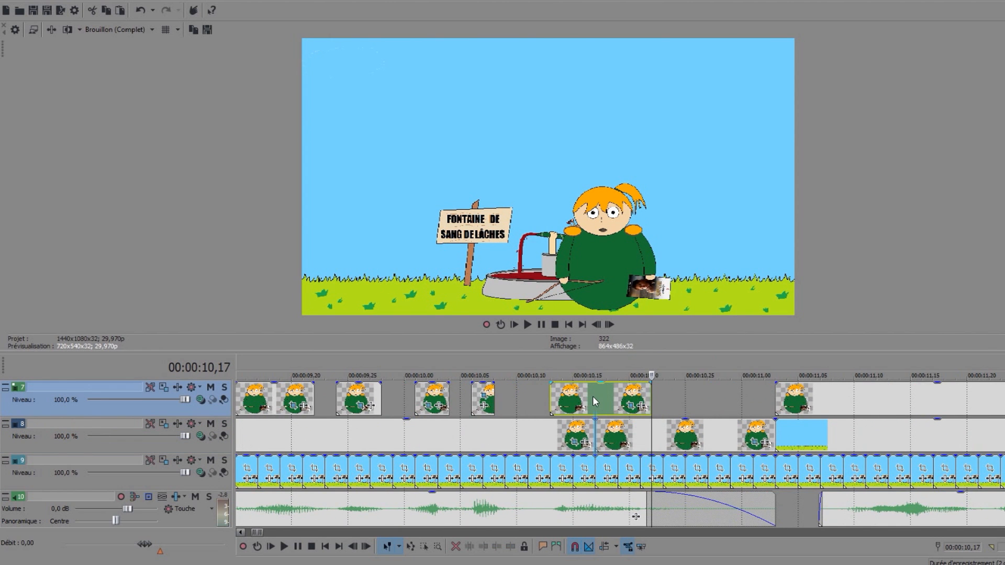
pyautogui.scroll(-7, 595, 398)
pyautogui.scroll(4, 758, 411)
pyautogui.hotkey('ctrl', 'v')
pyautogui.moveTo(672, 402); pyautogui.dragTo(863, 407)
# Compare the pan/crop framing of the closed-mouth and open-mouth images between 00:00:16 and 00:00:18.
pyautogui.click(768, 448)
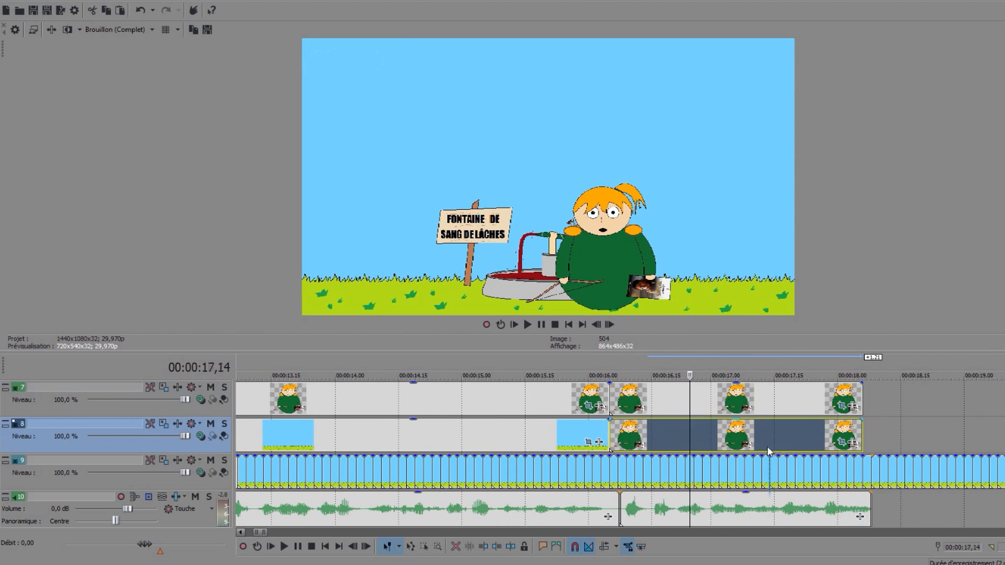
pyautogui.click(842, 442)
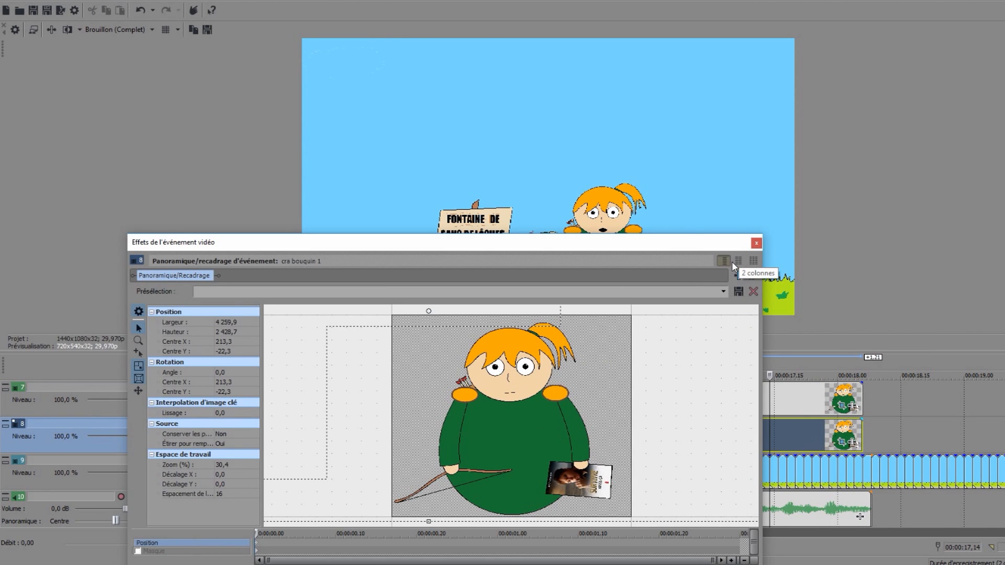
pyautogui.click(756, 243)
pyautogui.click(841, 407)
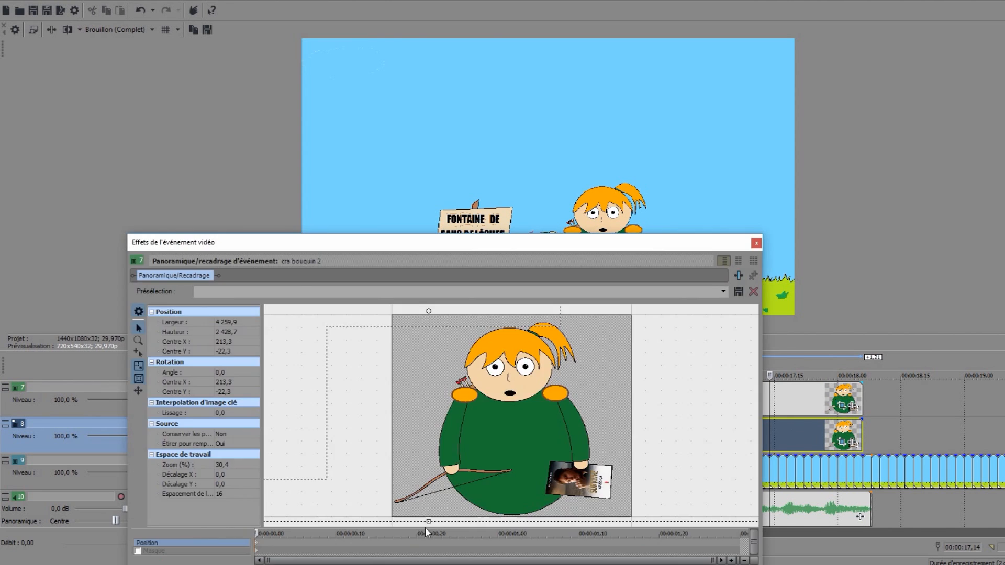
pyautogui.click(756, 243)
# Cut the open-mouth image on track 7 from 00:00:16 to 00:00:18 into short pieces matching the voice, leaving gaps for the silences.
pyautogui.scroll(3, 727, 423)
pyautogui.scroll(-5, 727, 423)
pyautogui.click(589, 405)
pyautogui.click(724, 403)
pyautogui.scroll(-3, 661, 403)
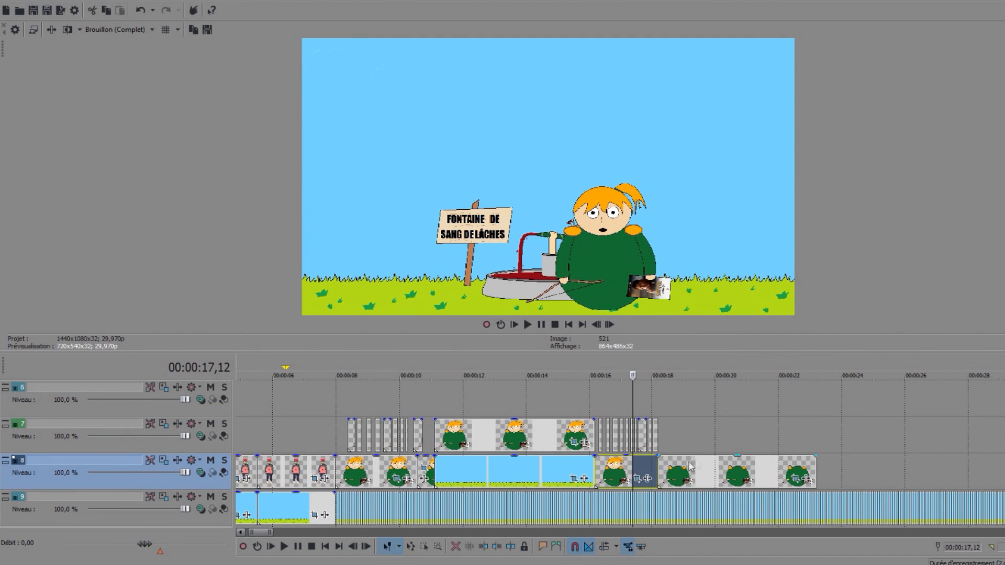
# Shift the bowed-head character image later on track 8 to about 00:00:18,21 and extend the preceding closed-mouth image to meet it.
pyautogui.moveTo(691, 465); pyautogui.dragTo(712, 418)
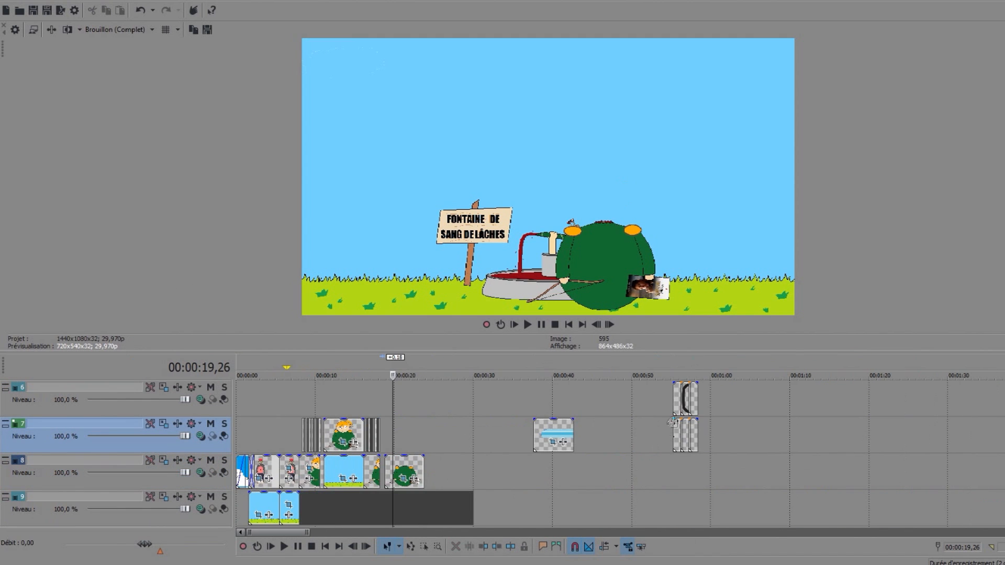
pyautogui.scroll(2, 664, 430)
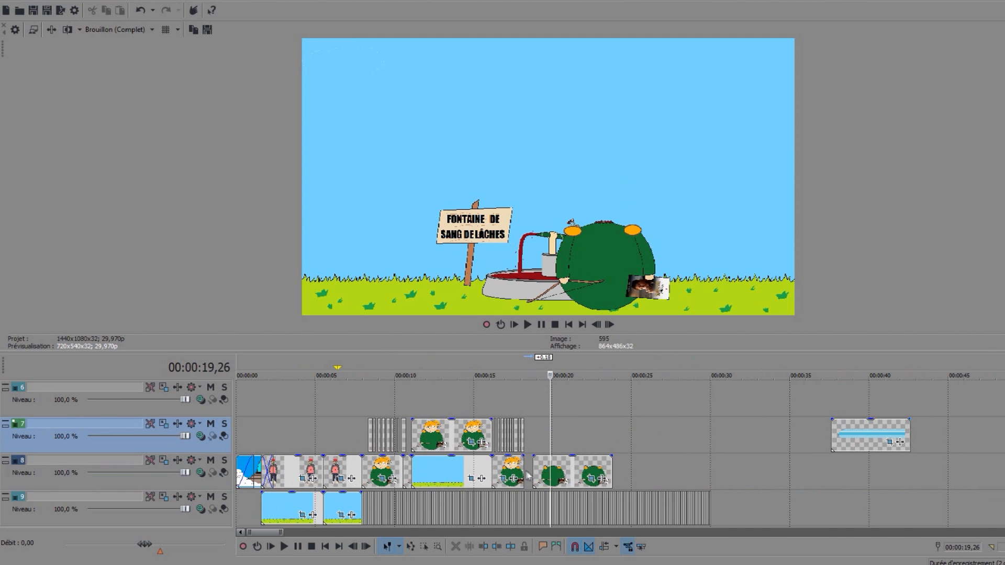
pyautogui.moveTo(522, 469); pyautogui.dragTo(531, 468)
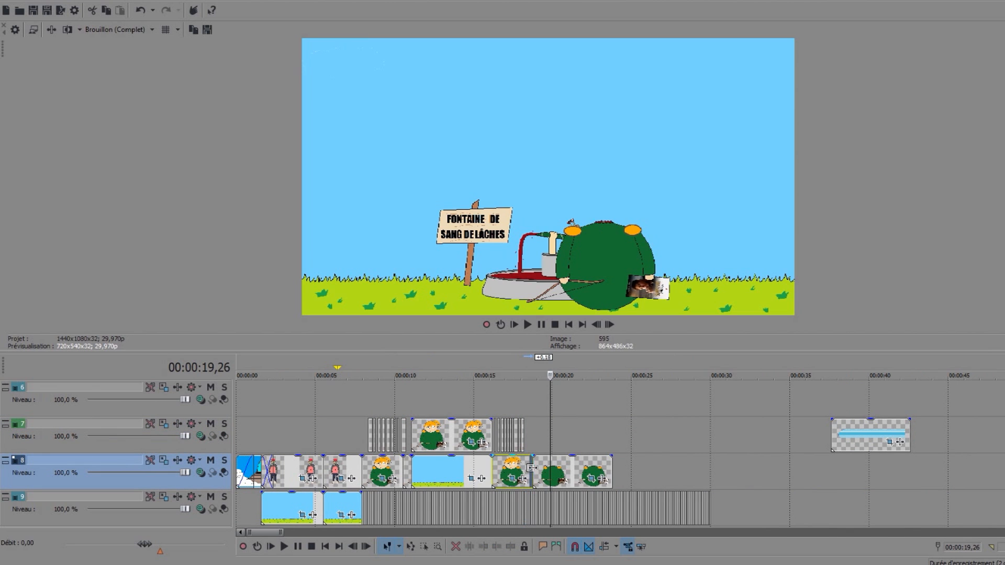
# Move the kamehameha's pan/crop frame horizontally to centre X 1 674,0 at 00:00:03,12 and restrict movement to the Y axis.
pyautogui.click(541, 419)
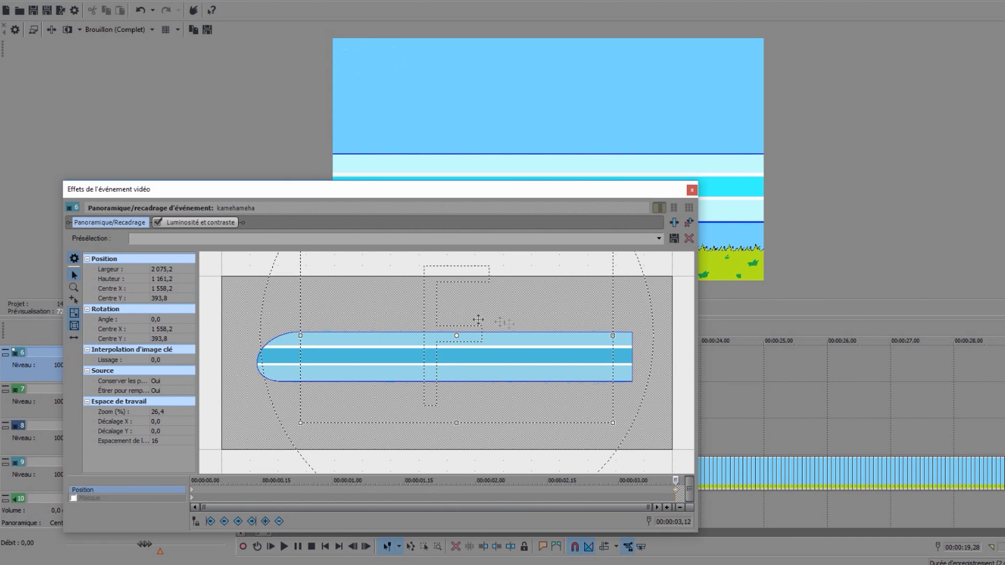
pyautogui.scroll(2, 478, 319)
pyautogui.moveTo(598, 371); pyautogui.dragTo(619, 379)
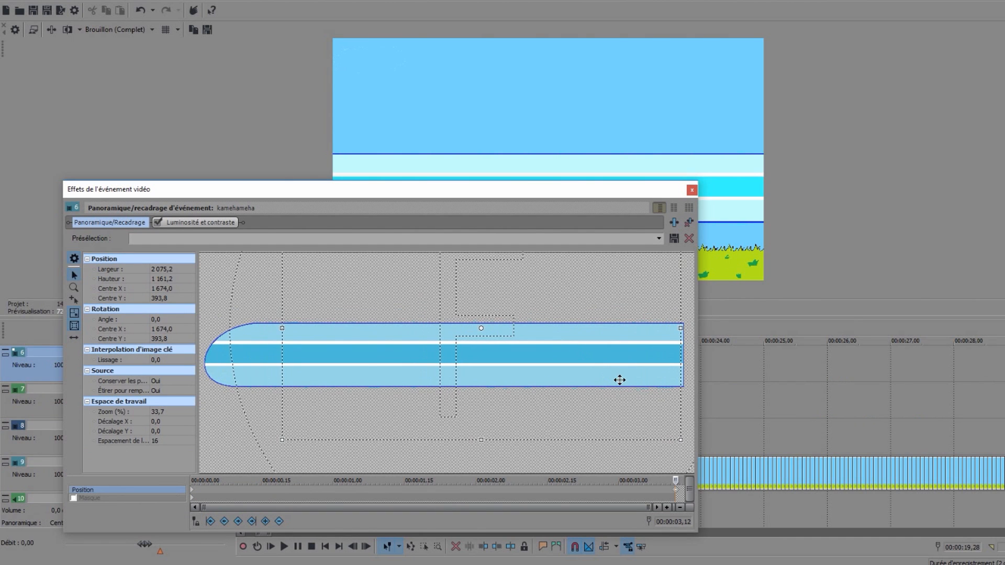
pyautogui.click(243, 493)
pyautogui.scroll(2, 374, 346)
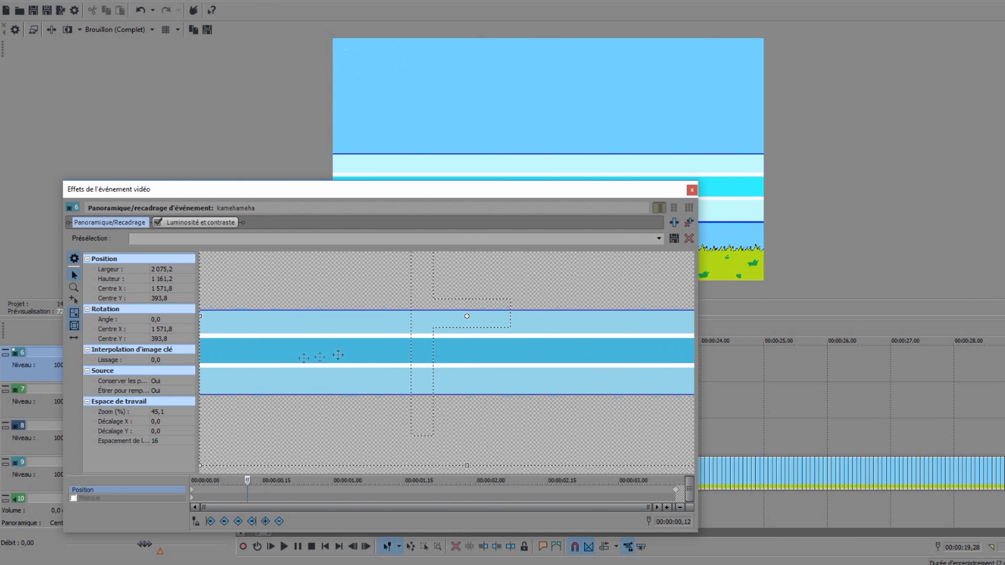
pyautogui.click(74, 339)
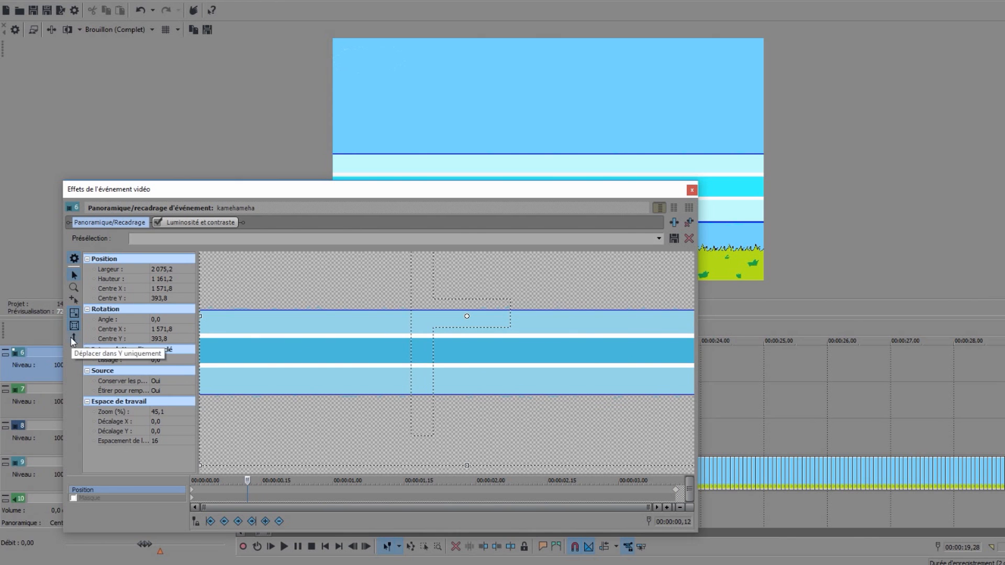
# Examine the image and audio tracks across the whole timeline, including the separate images on tracks 6 and 7 at 00:00:55,09.
pyautogui.scroll(-4, 489, 370)
pyautogui.scroll(3, 462, 395)
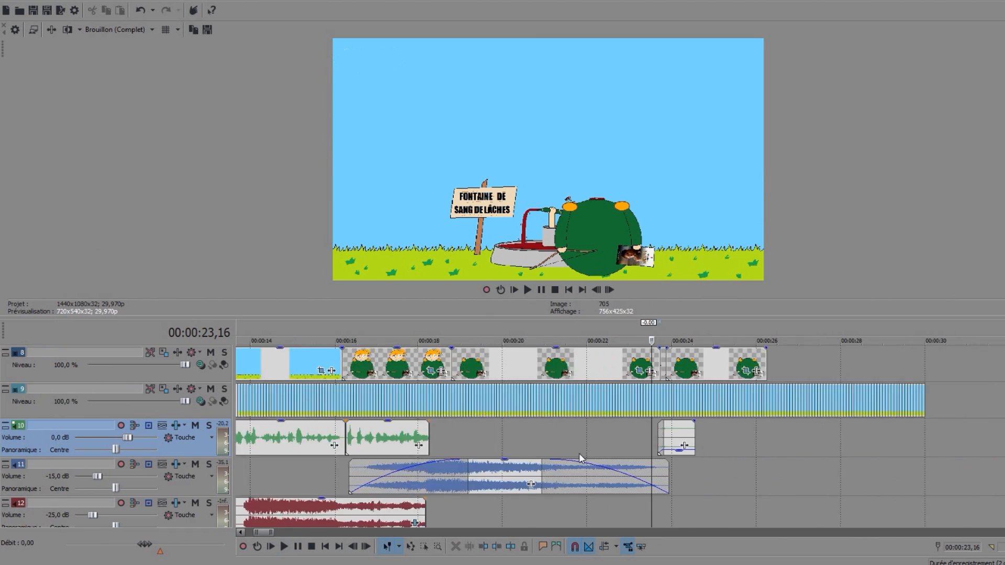
pyautogui.scroll(-3, 580, 459)
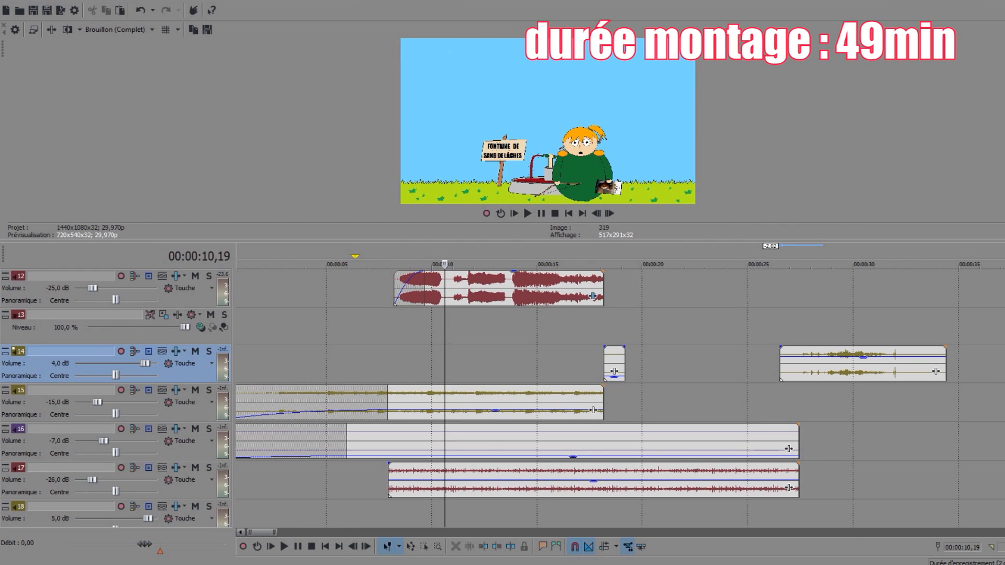
pyautogui.scroll(8, 620, 399)
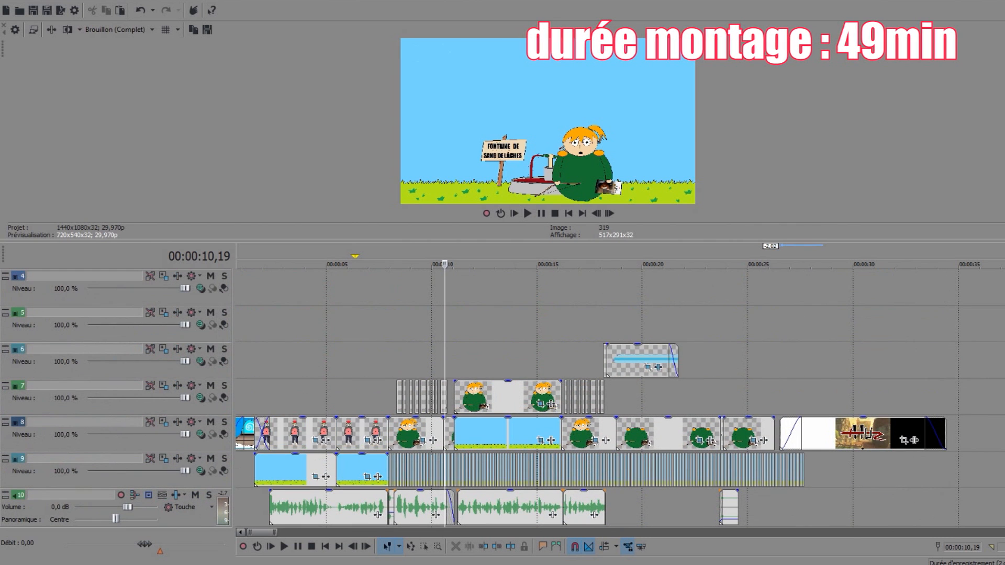
pyautogui.scroll(-5, 489, 389)
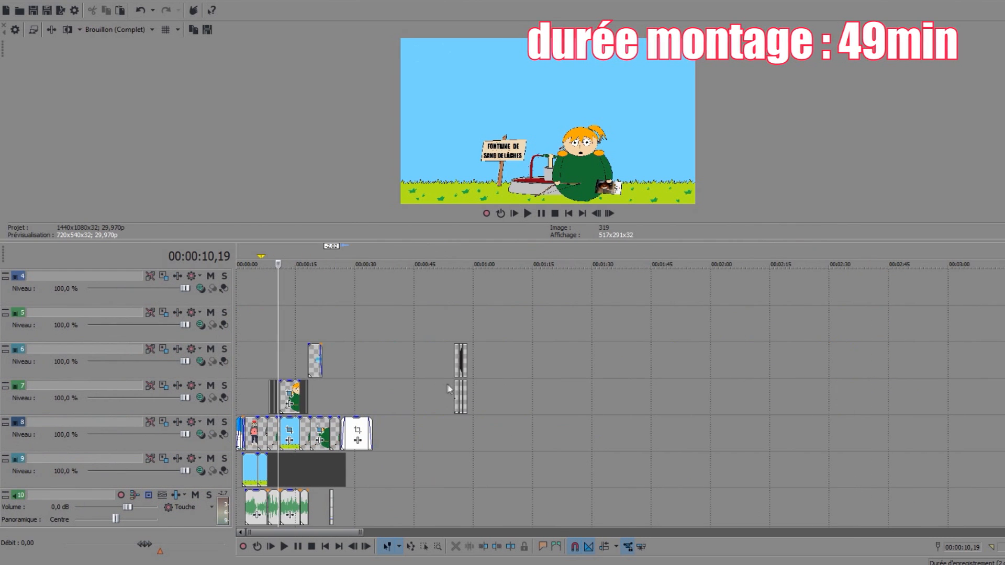
pyautogui.click(454, 311)
pyautogui.scroll(3, 555, 353)
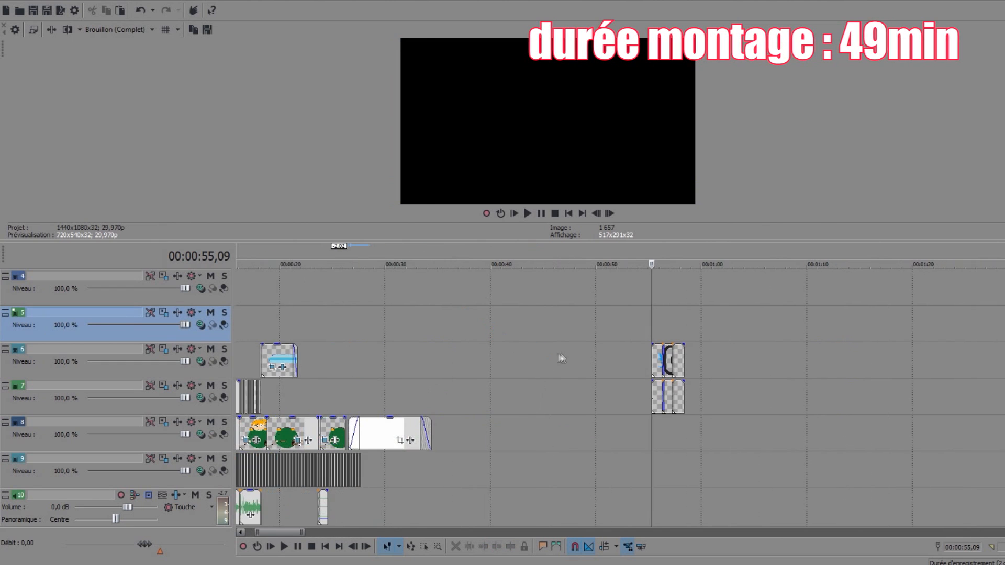
pyautogui.scroll(2, 555, 353)
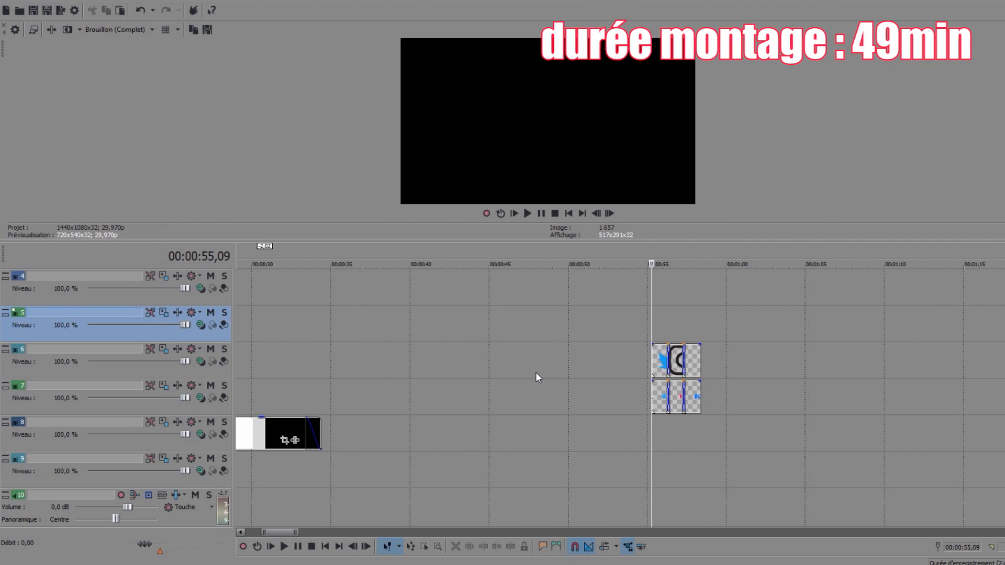
pyautogui.scroll(-2, 514, 370)
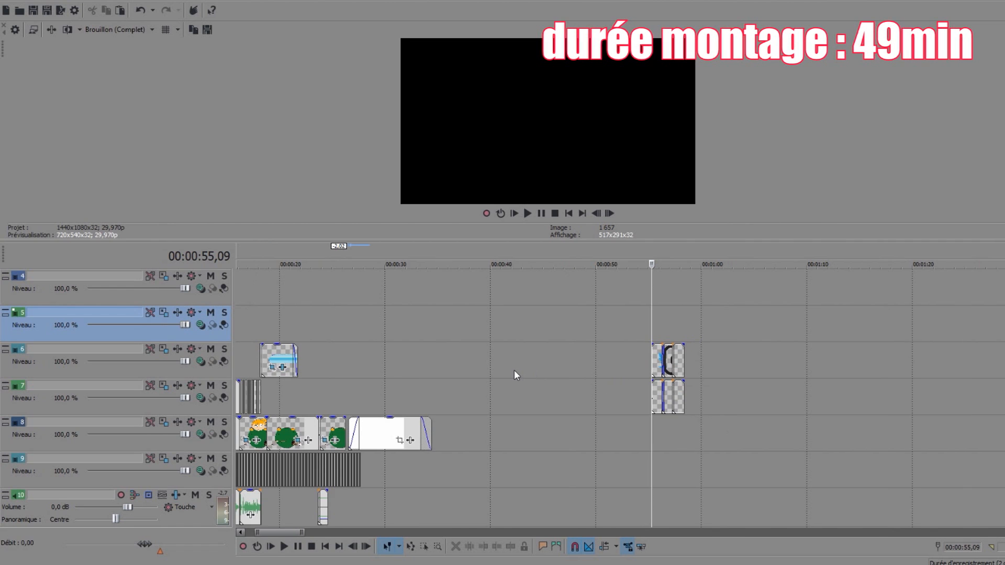